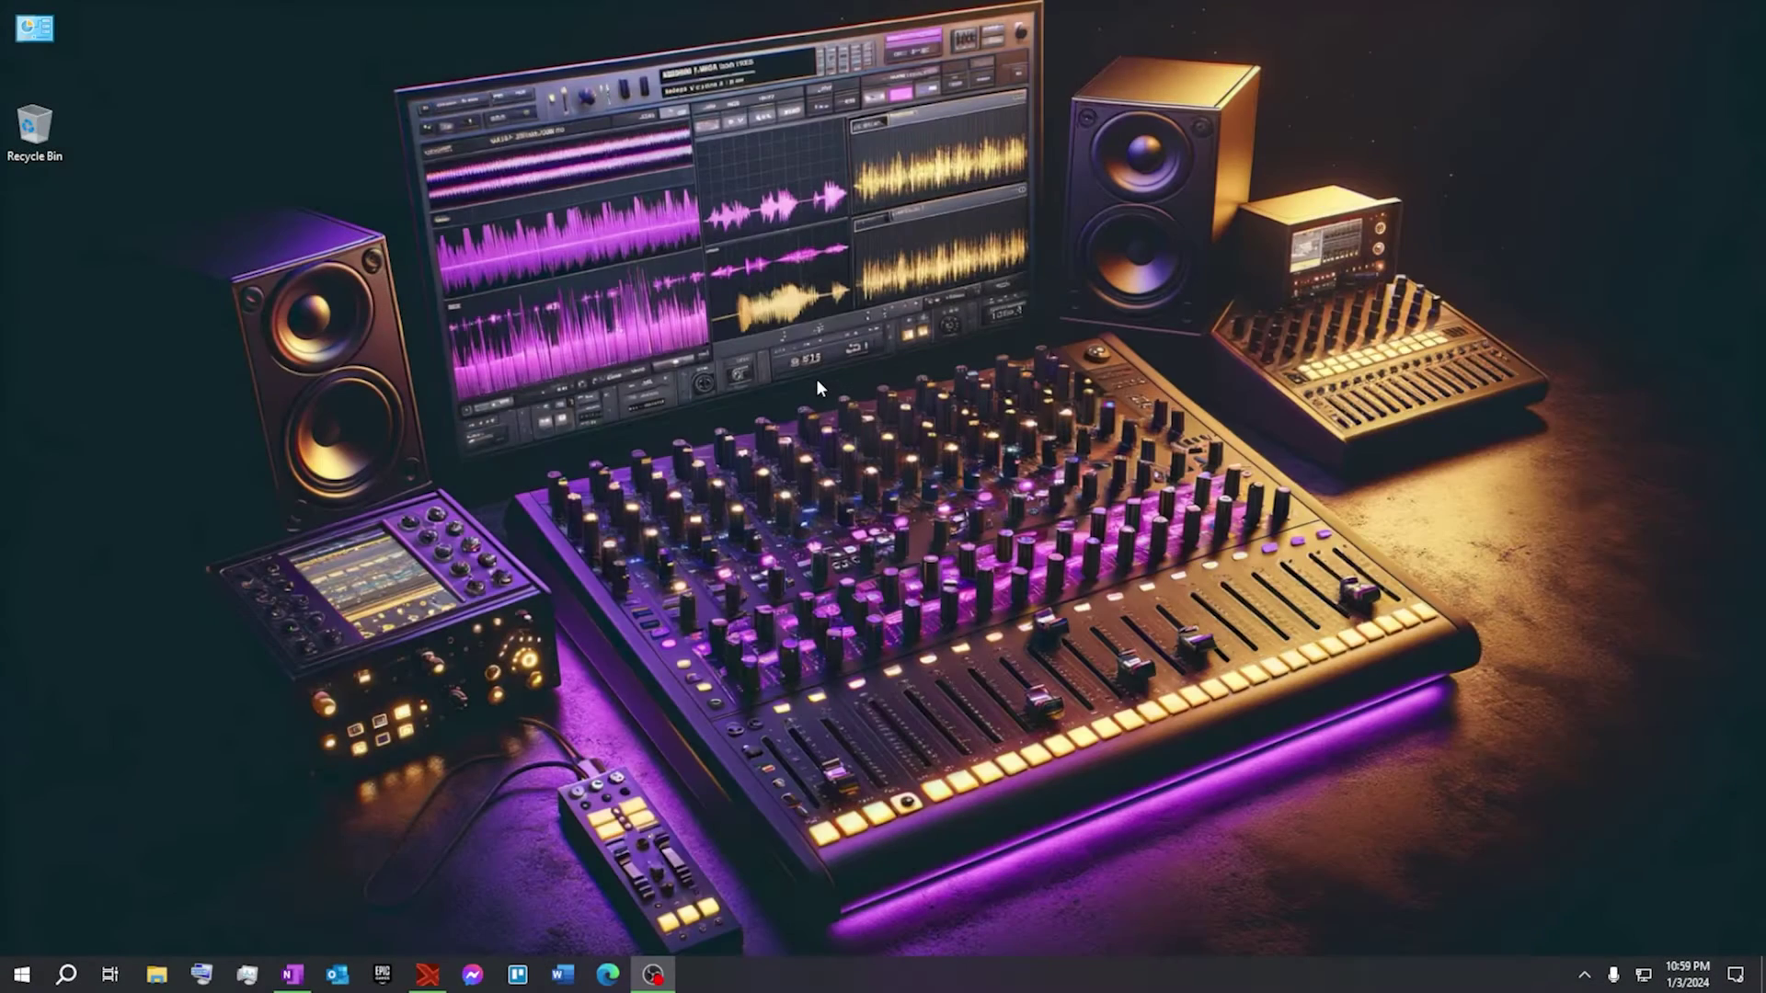
Switch to Mixcraft and browse the 1988 Chart Topper Glam Rock loops in the library, then collapse it
{"action": "left_click", "coordinate": [427, 974]}
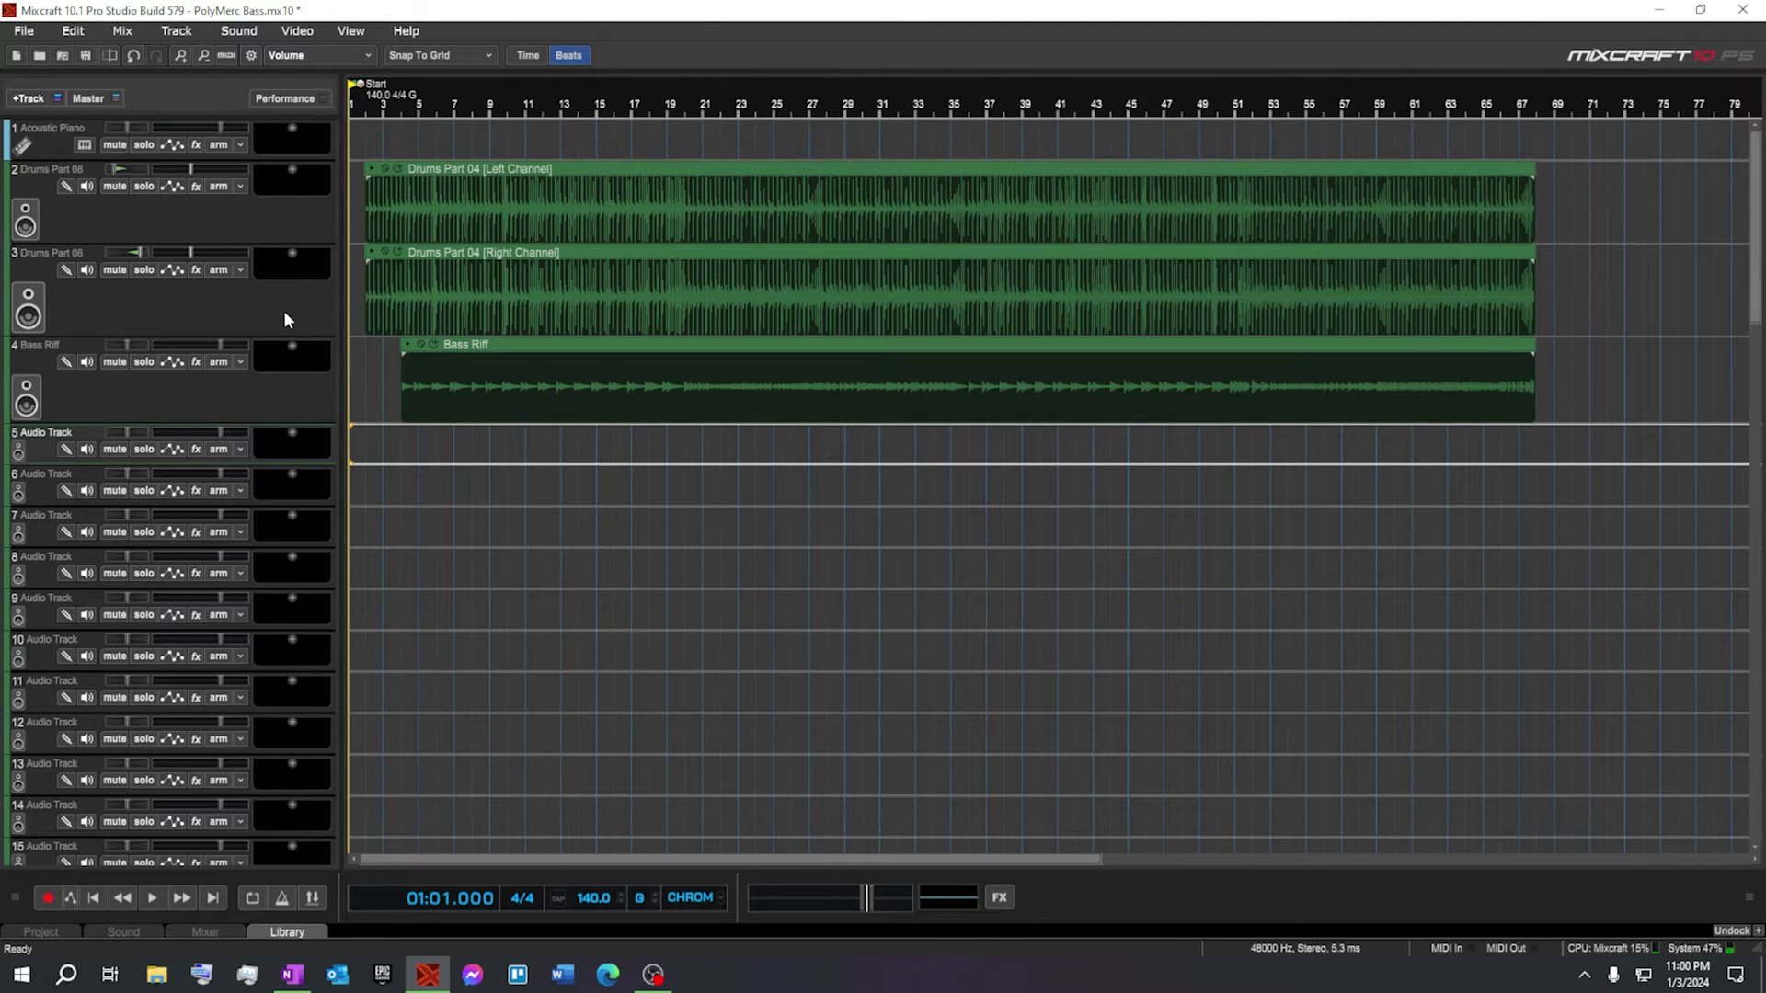
{"action": "left_click", "coordinate": [295, 931]}
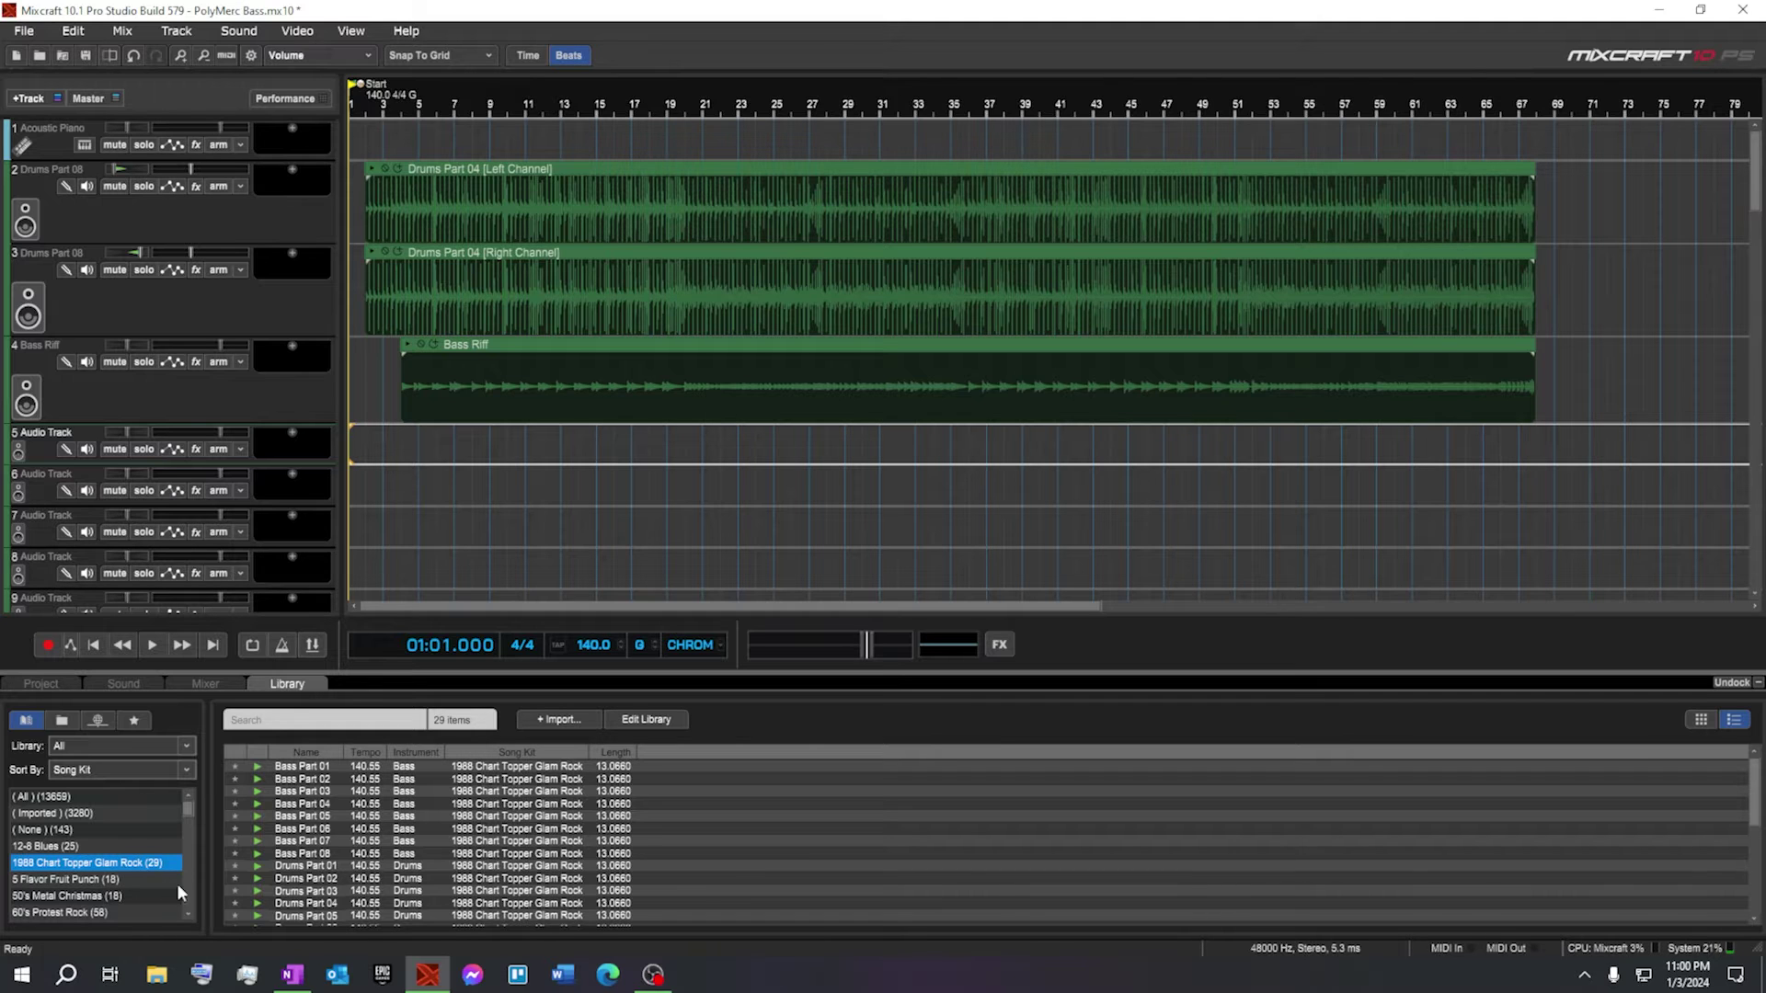
{"action": "scroll", "coordinate": [366, 880], "scroll_direction": "down", "scroll_amount": 1}
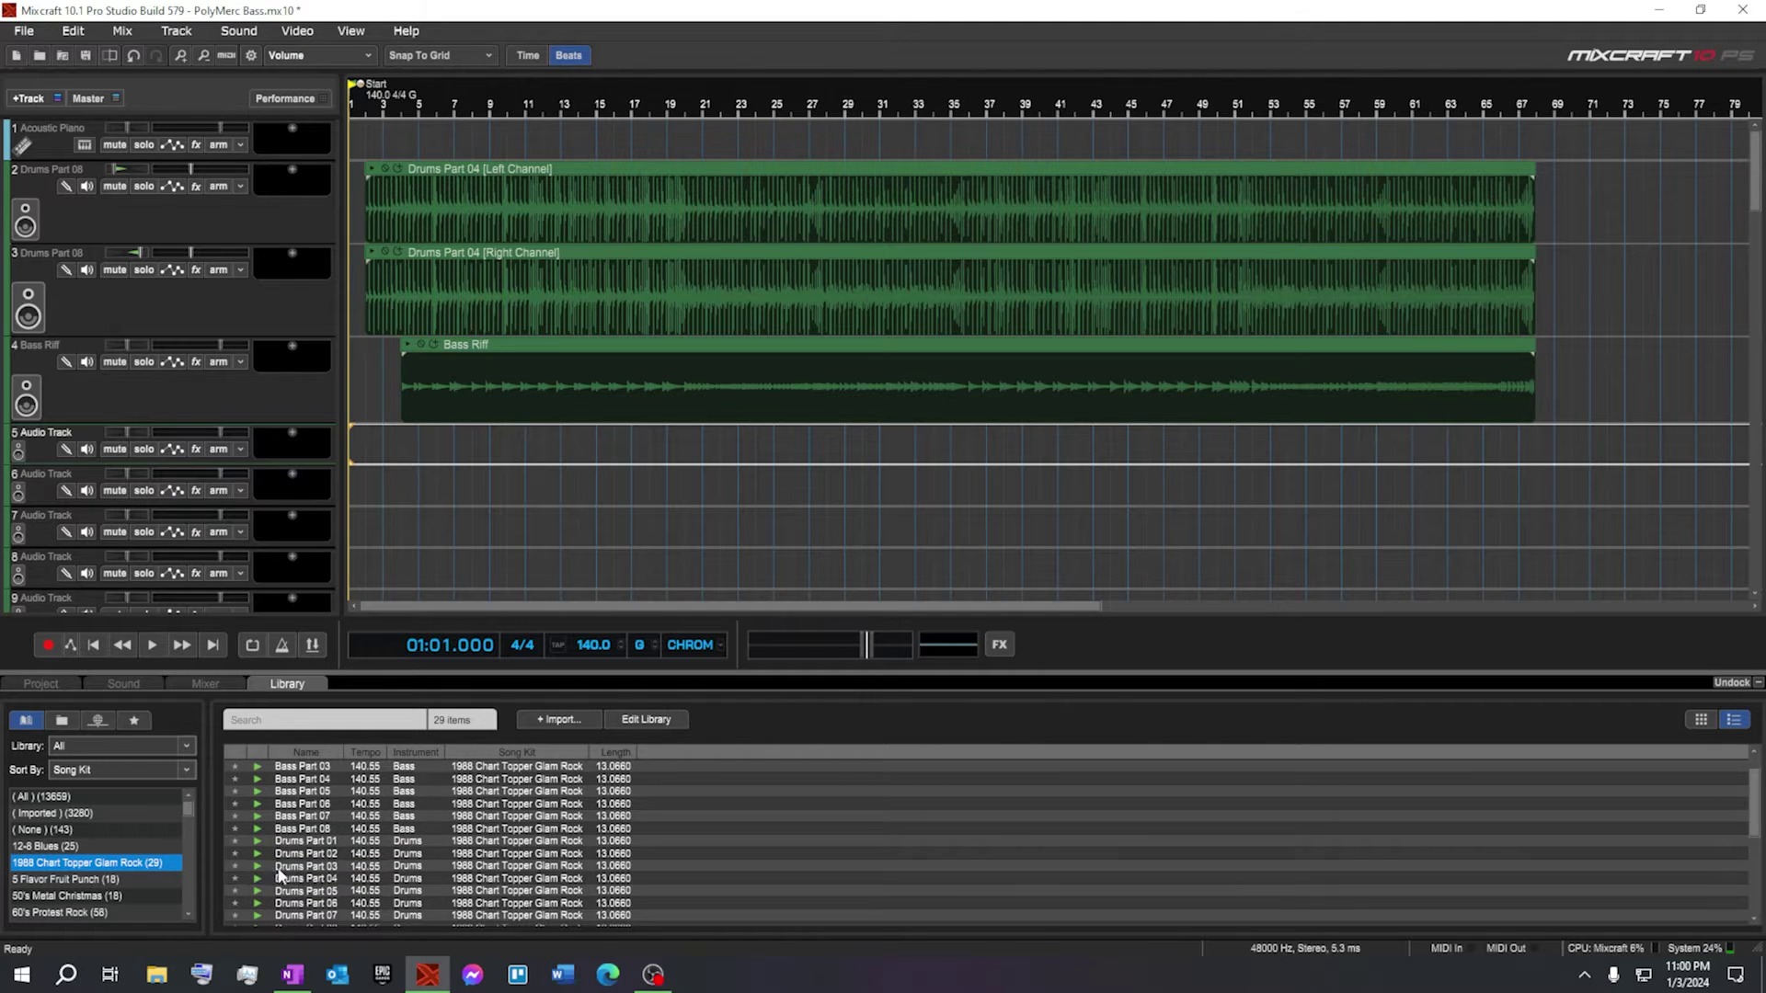
{"action": "scroll", "coordinate": [365, 881], "scroll_direction": "down", "scroll_amount": 1}
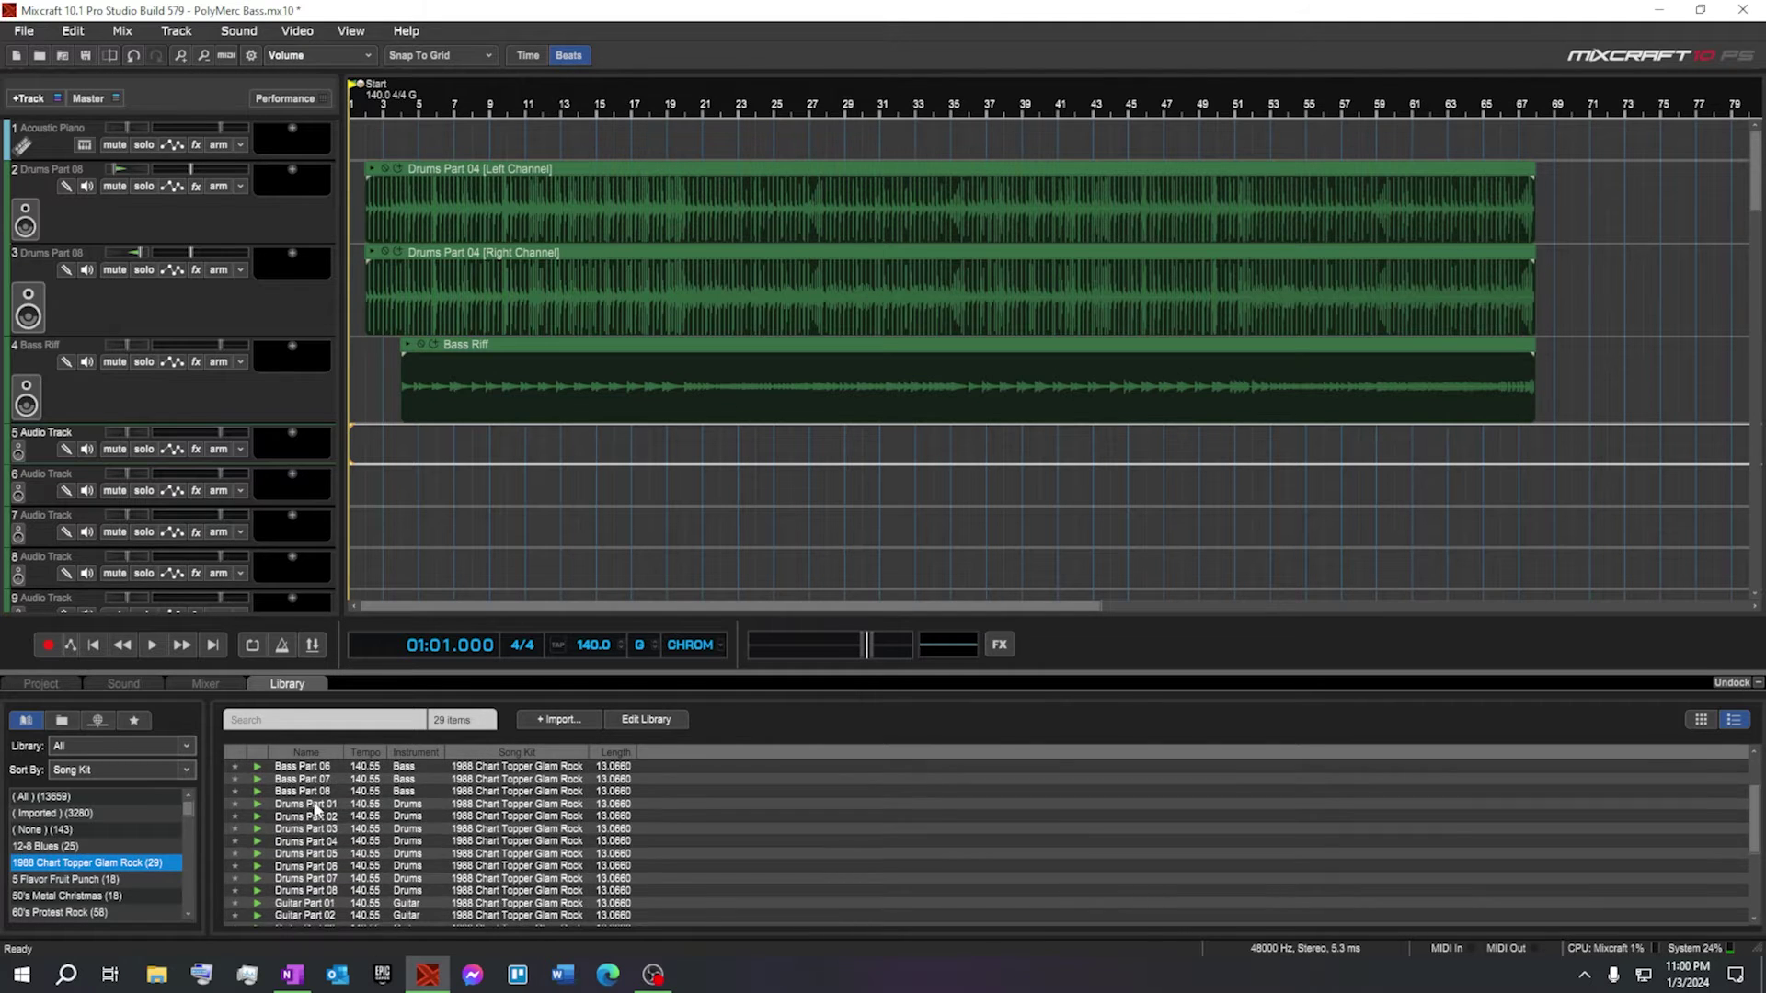
{"action": "left_click", "coordinate": [1759, 686]}
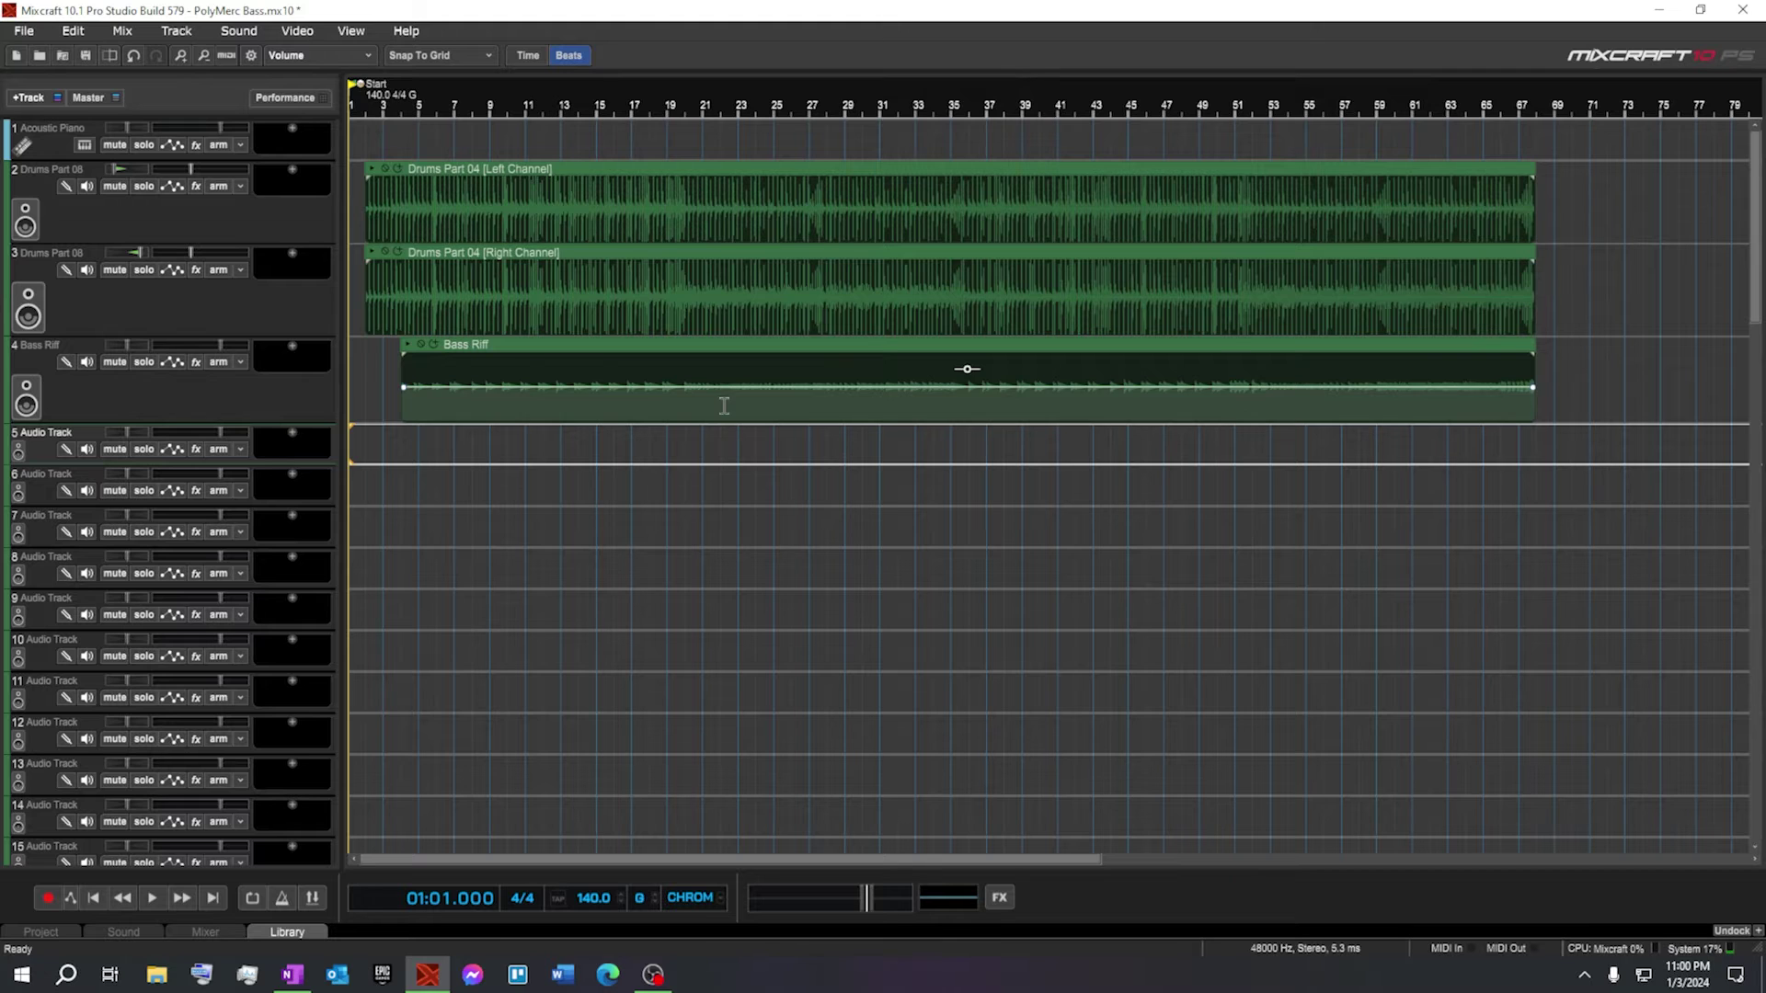
Play back the drum and bass tracks from the start and stop playback
{"action": "left_click", "coordinate": [153, 906]}
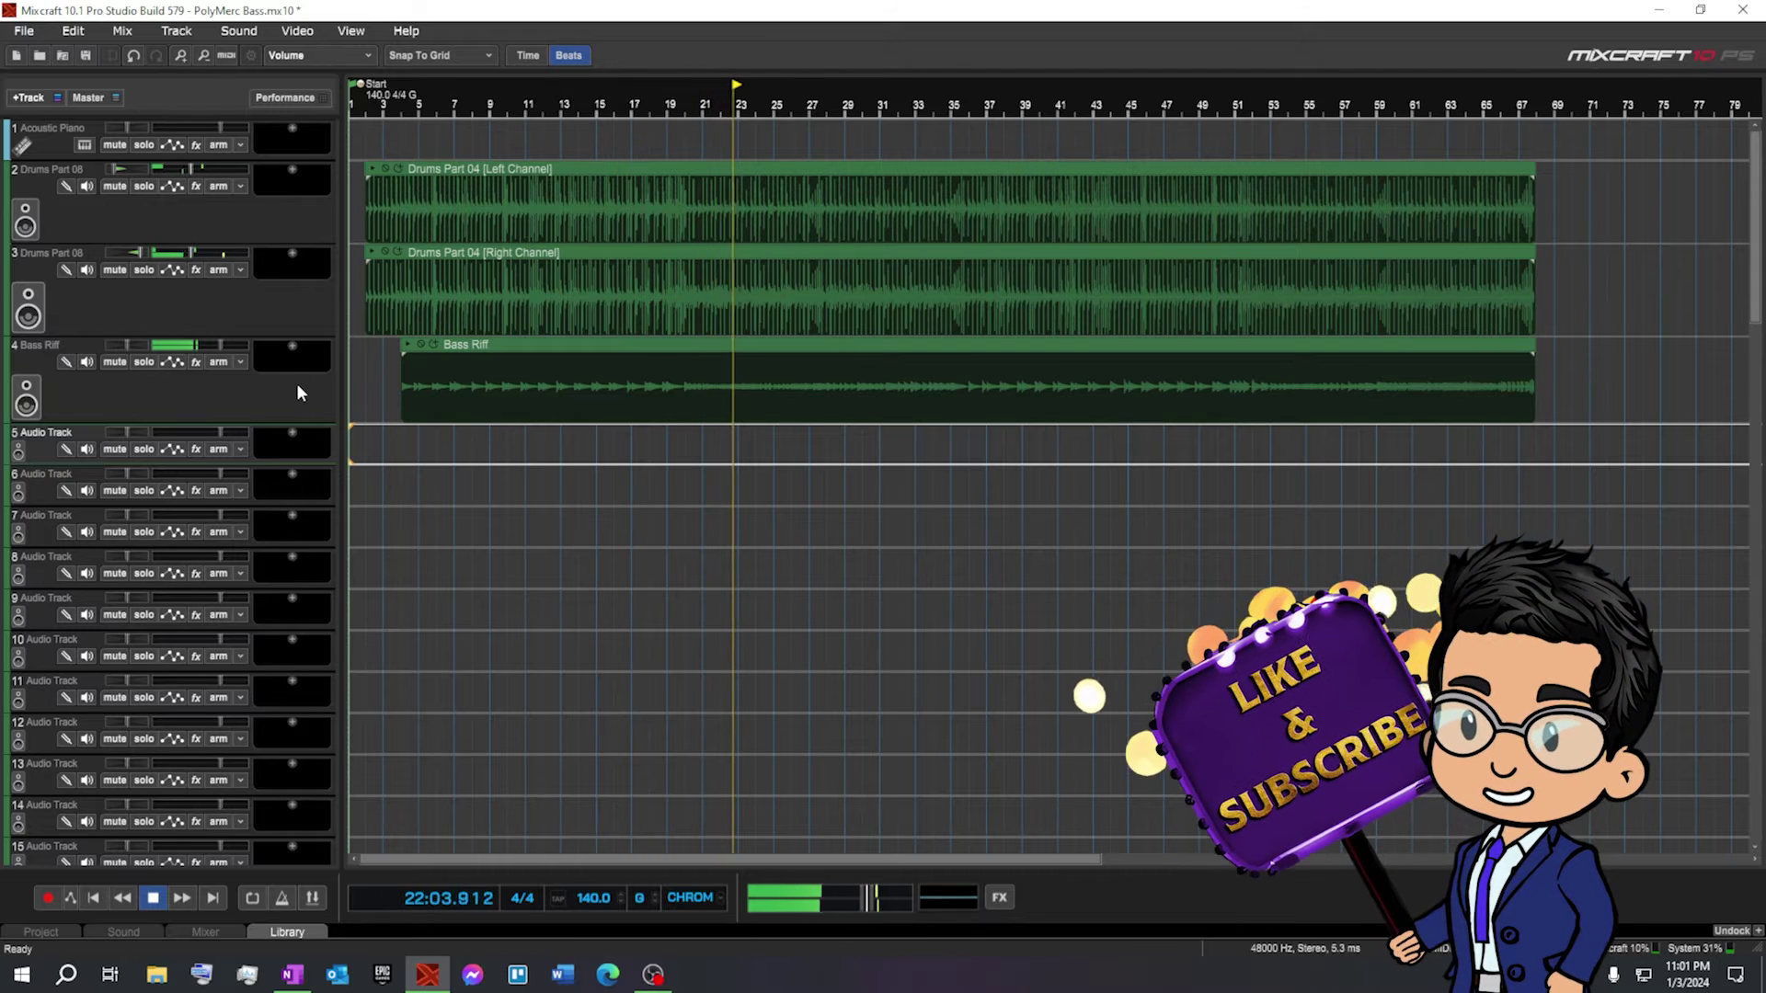
{"action": "left_click", "coordinate": [152, 902]}
Open the Bass Riff clip for sound editing, remove and reapply Melodyne, and choose the Melodic algorithm
{"action": "double_click", "coordinate": [596, 350]}
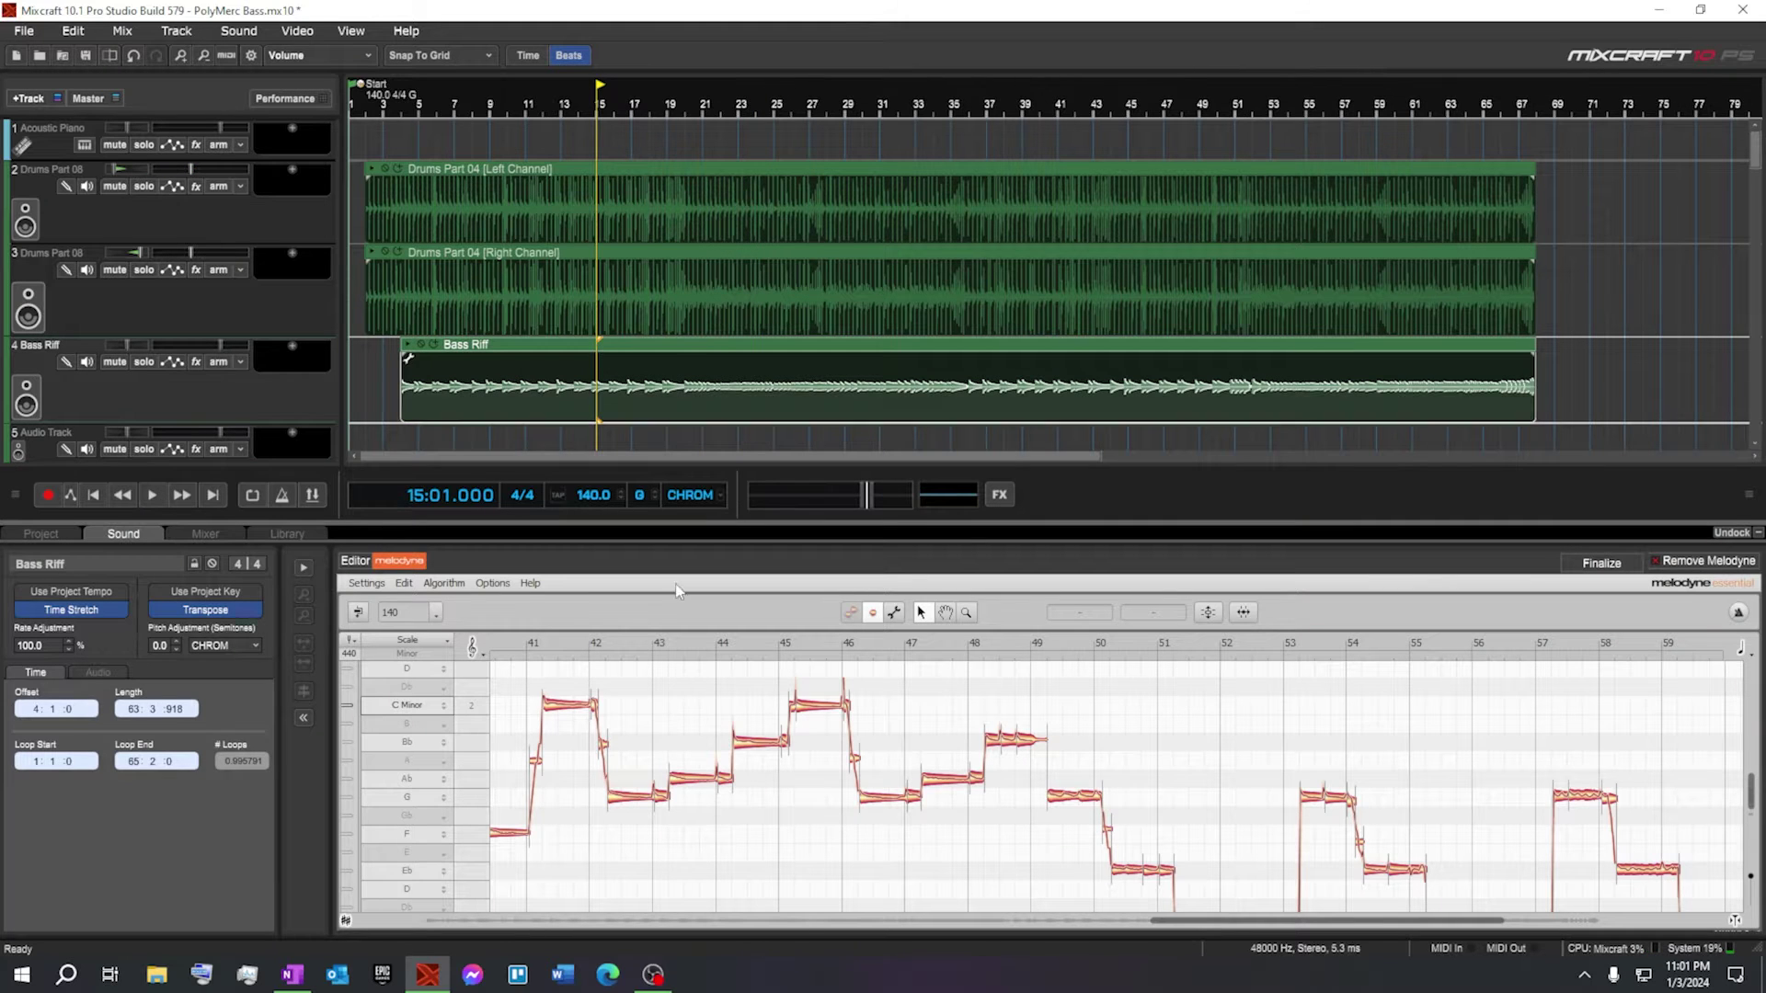
{"action": "left_click", "coordinate": [1720, 562]}
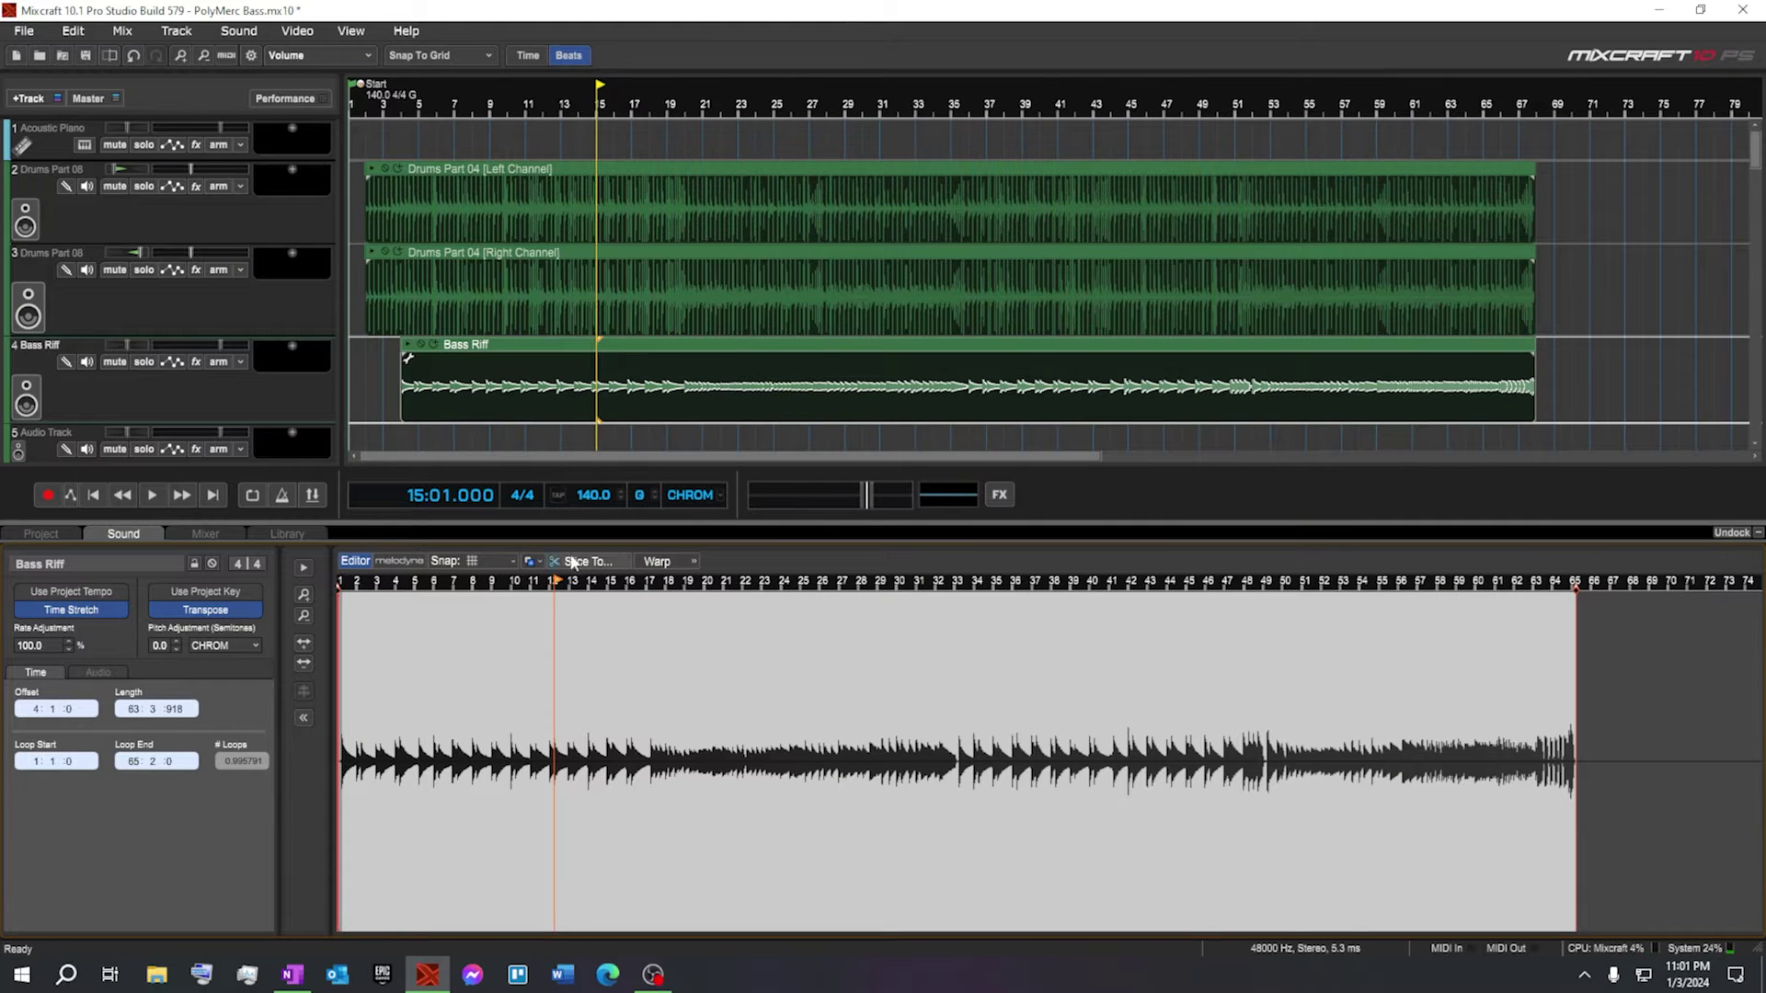
{"action": "left_click", "coordinate": [399, 562]}
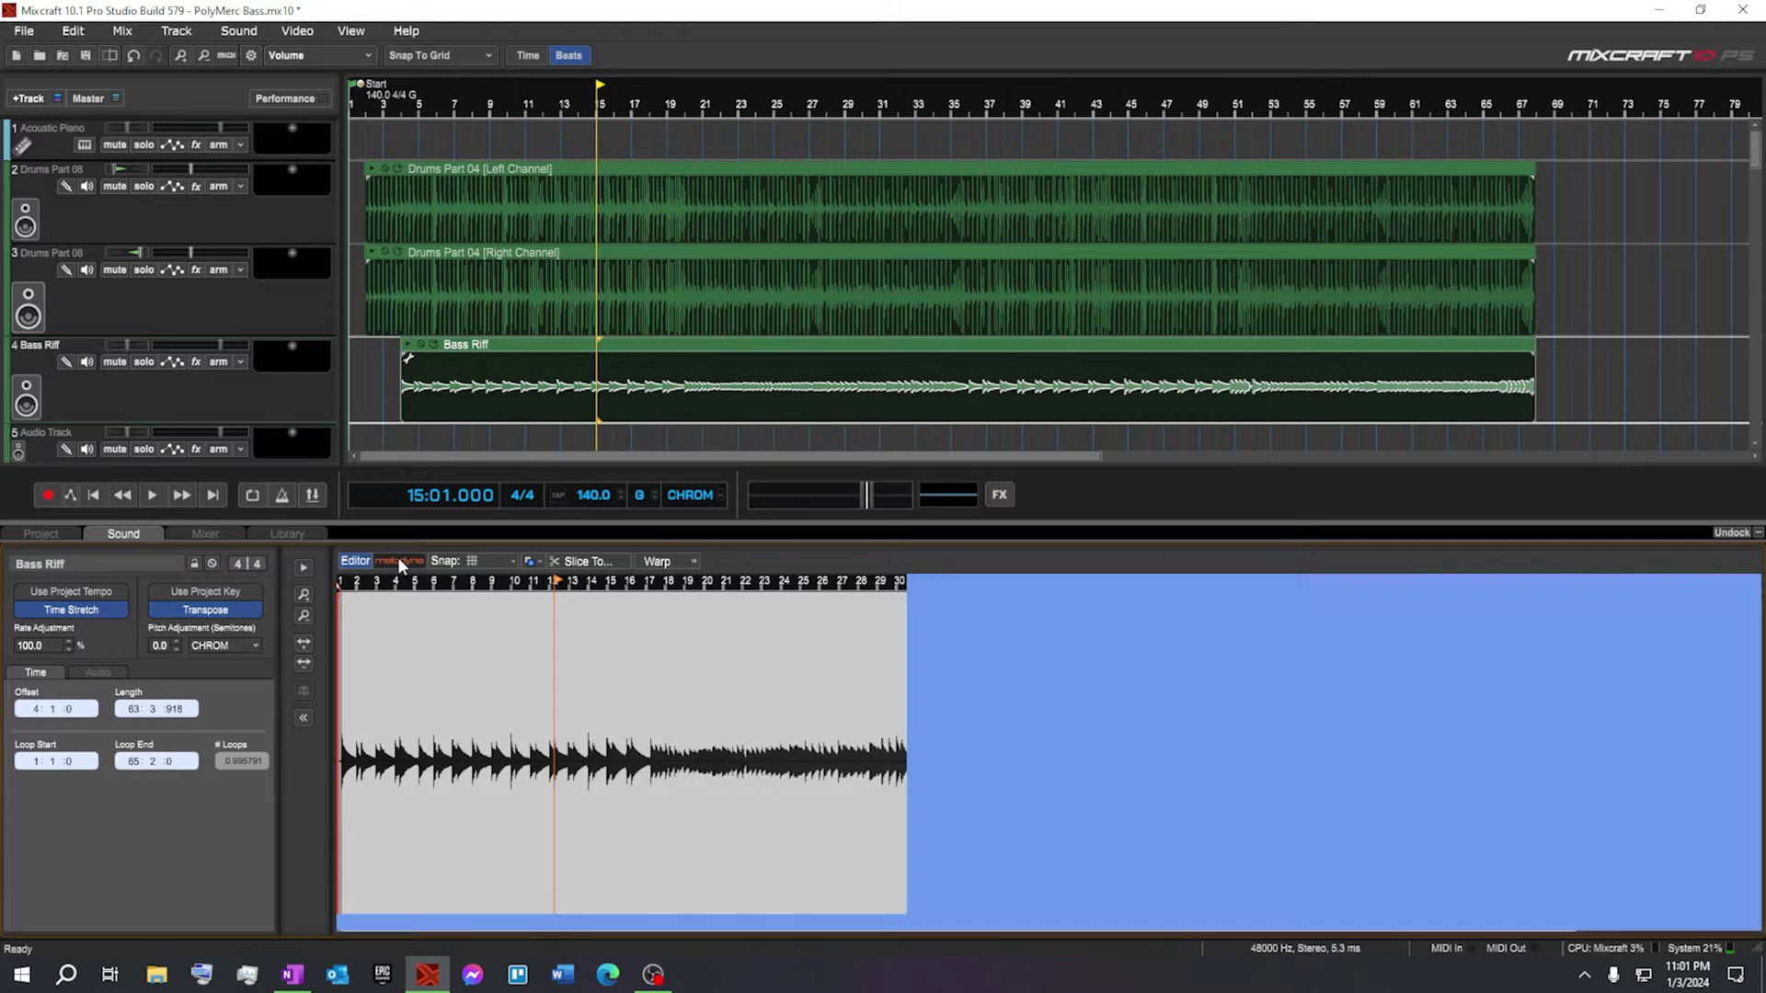
{"action": "left_click", "coordinate": [443, 585]}
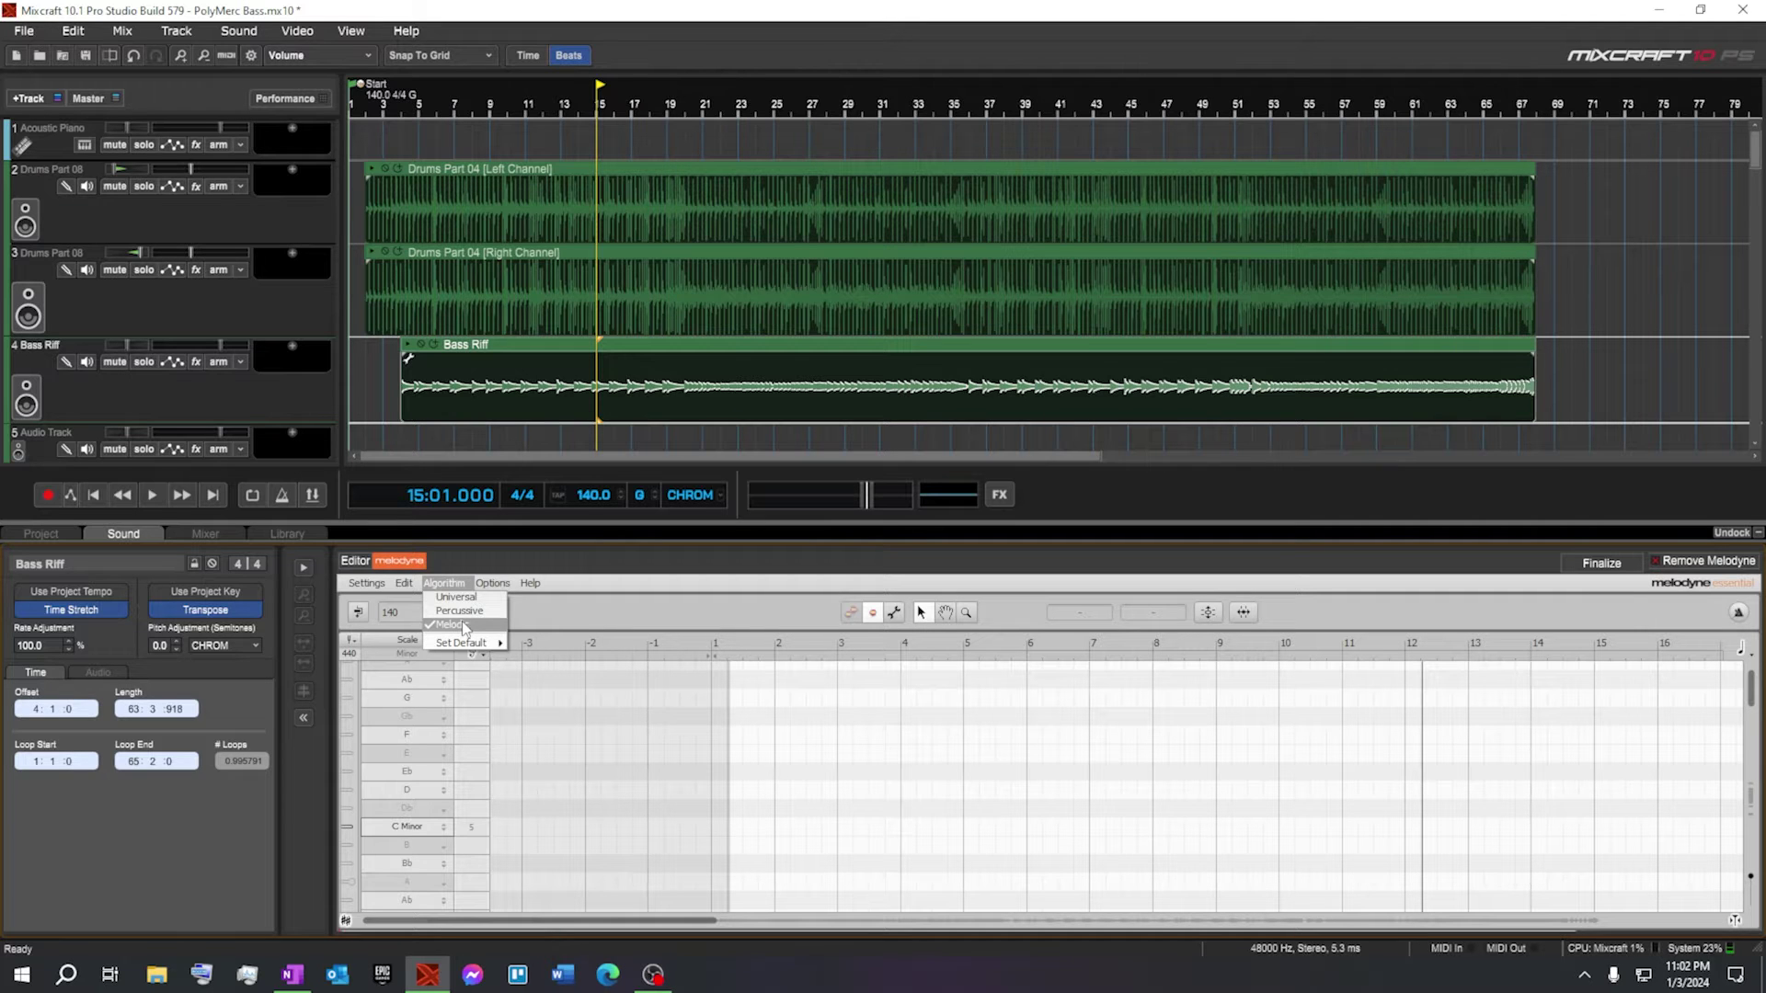
{"action": "left_click", "coordinate": [462, 626]}
Undock the Melodyne editor and frame the opening bass notes of the riff at a closer zoom
{"action": "left_click", "coordinate": [1731, 533]}
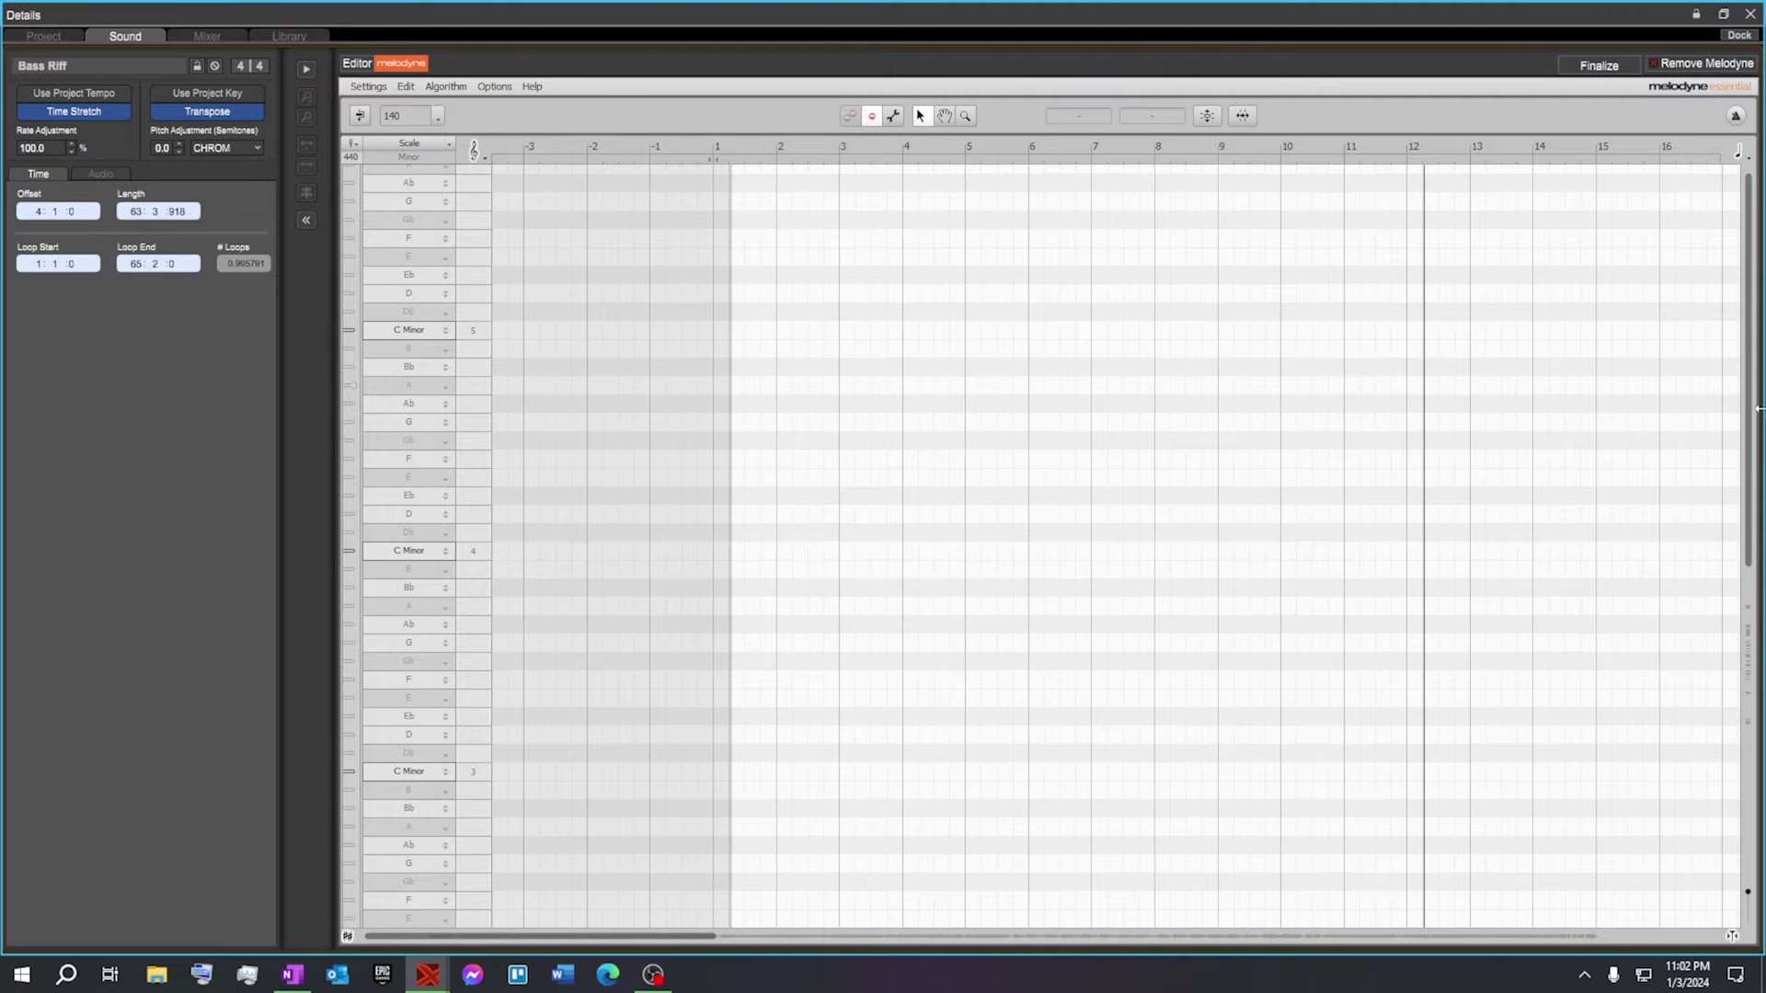
{"action": "left_click_drag", "start_coordinate": [1751, 425], "coordinate": [1720, 729]}
{"action": "left_click_drag", "start_coordinate": [716, 936], "coordinate": [1645, 941]}
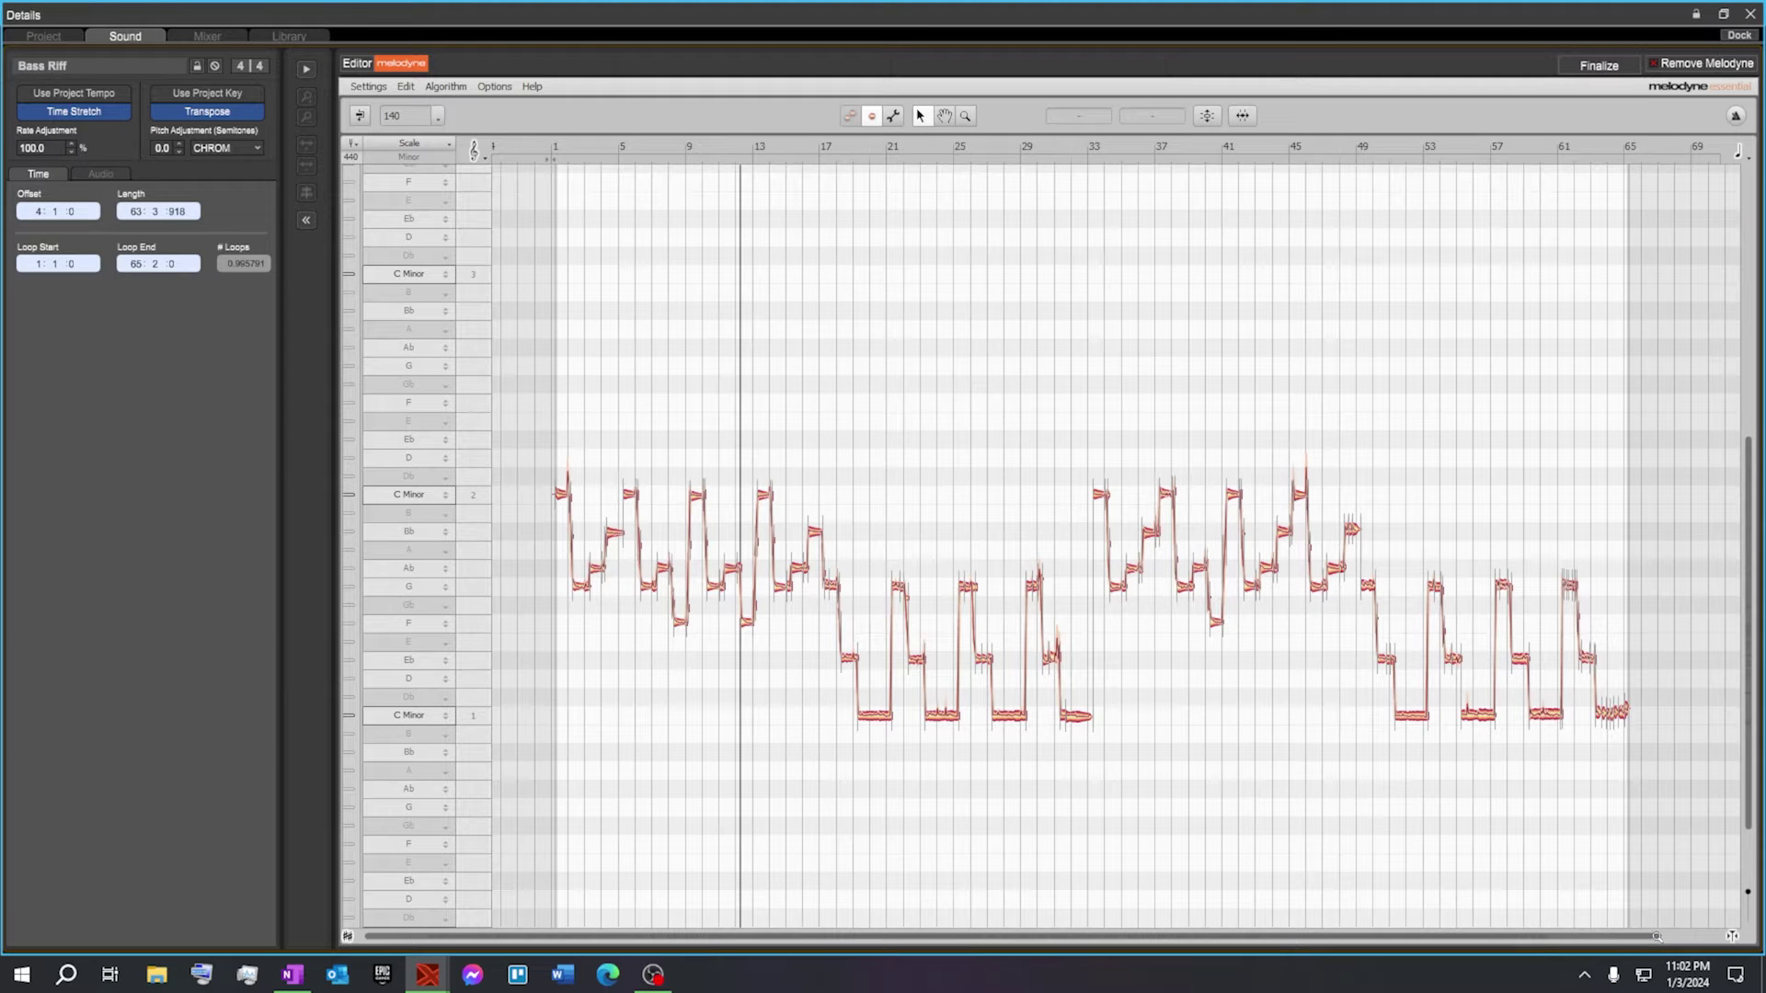
{"action": "mouse_move", "coordinate": [1656, 936]}
{"action": "left_mouse_down"}
{"action": "mouse_move", "coordinate": [1609, 963]}
{"action": "mouse_move", "coordinate": [1669, 952]}
{"action": "mouse_move", "coordinate": [1591, 944]}
{"action": "mouse_move", "coordinate": [1626, 945]}
{"action": "left_mouse_up"}
{"action": "left_click", "coordinate": [969, 118]}
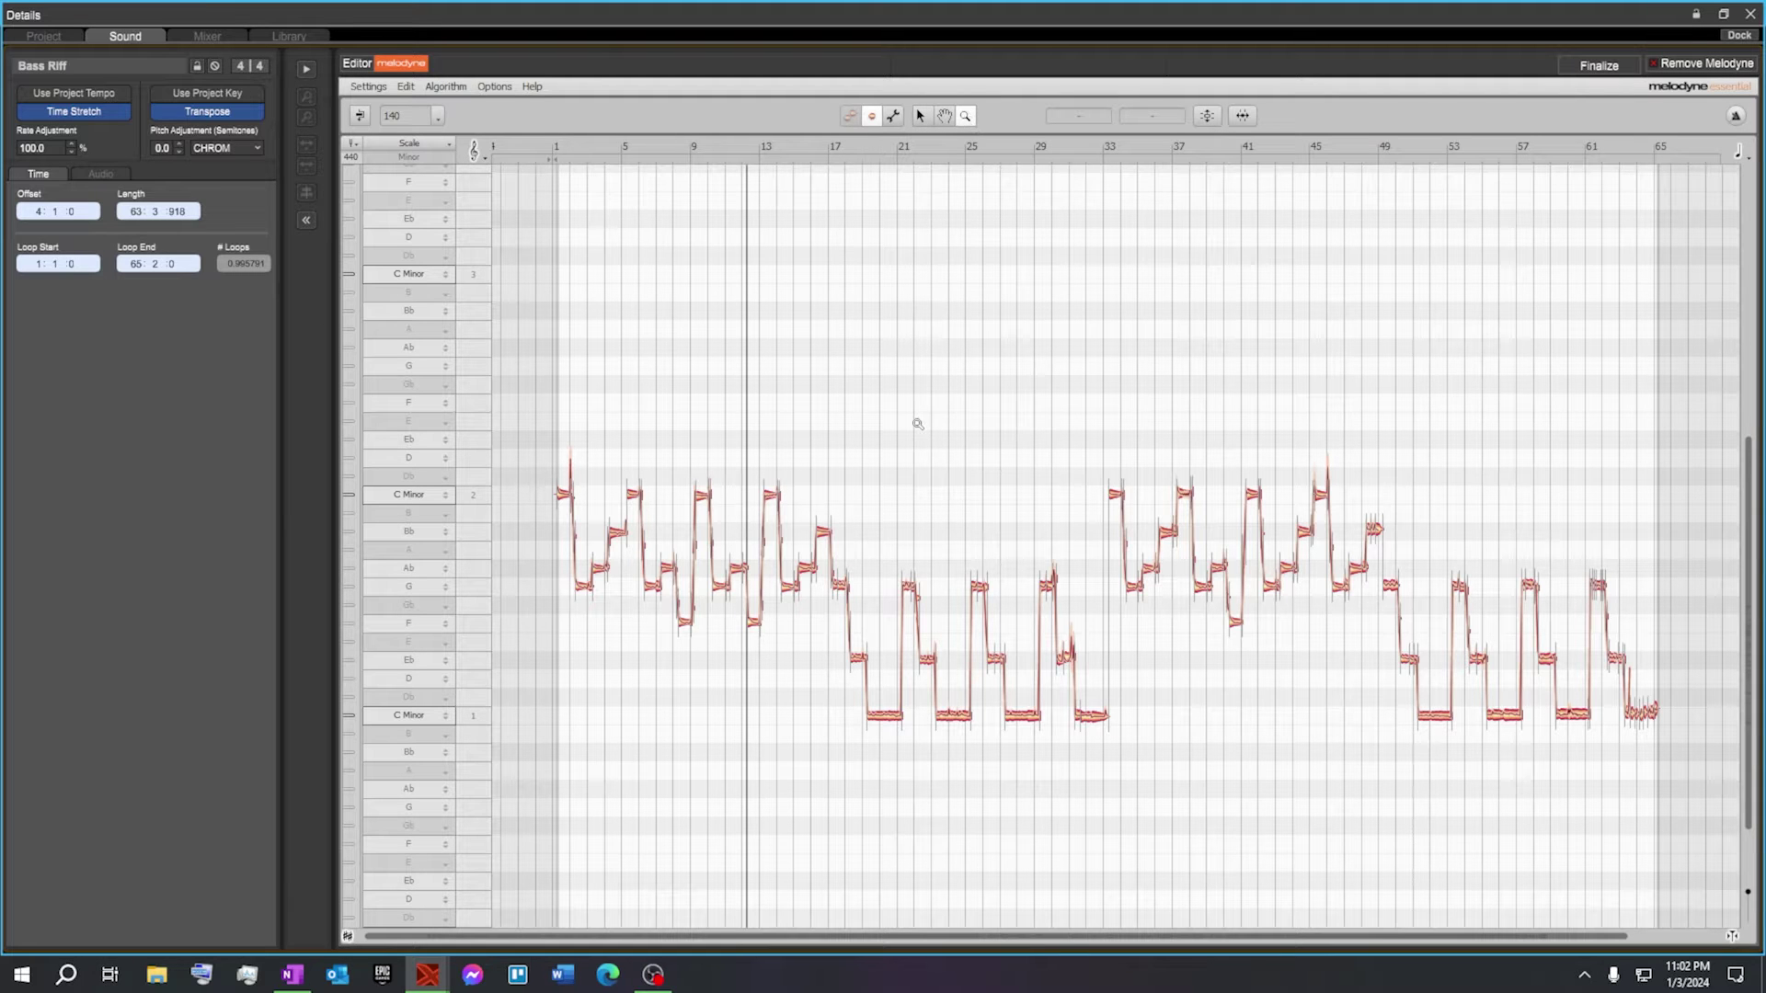
{"action": "left_click_drag", "start_coordinate": [888, 447], "coordinate": [893, 314]}
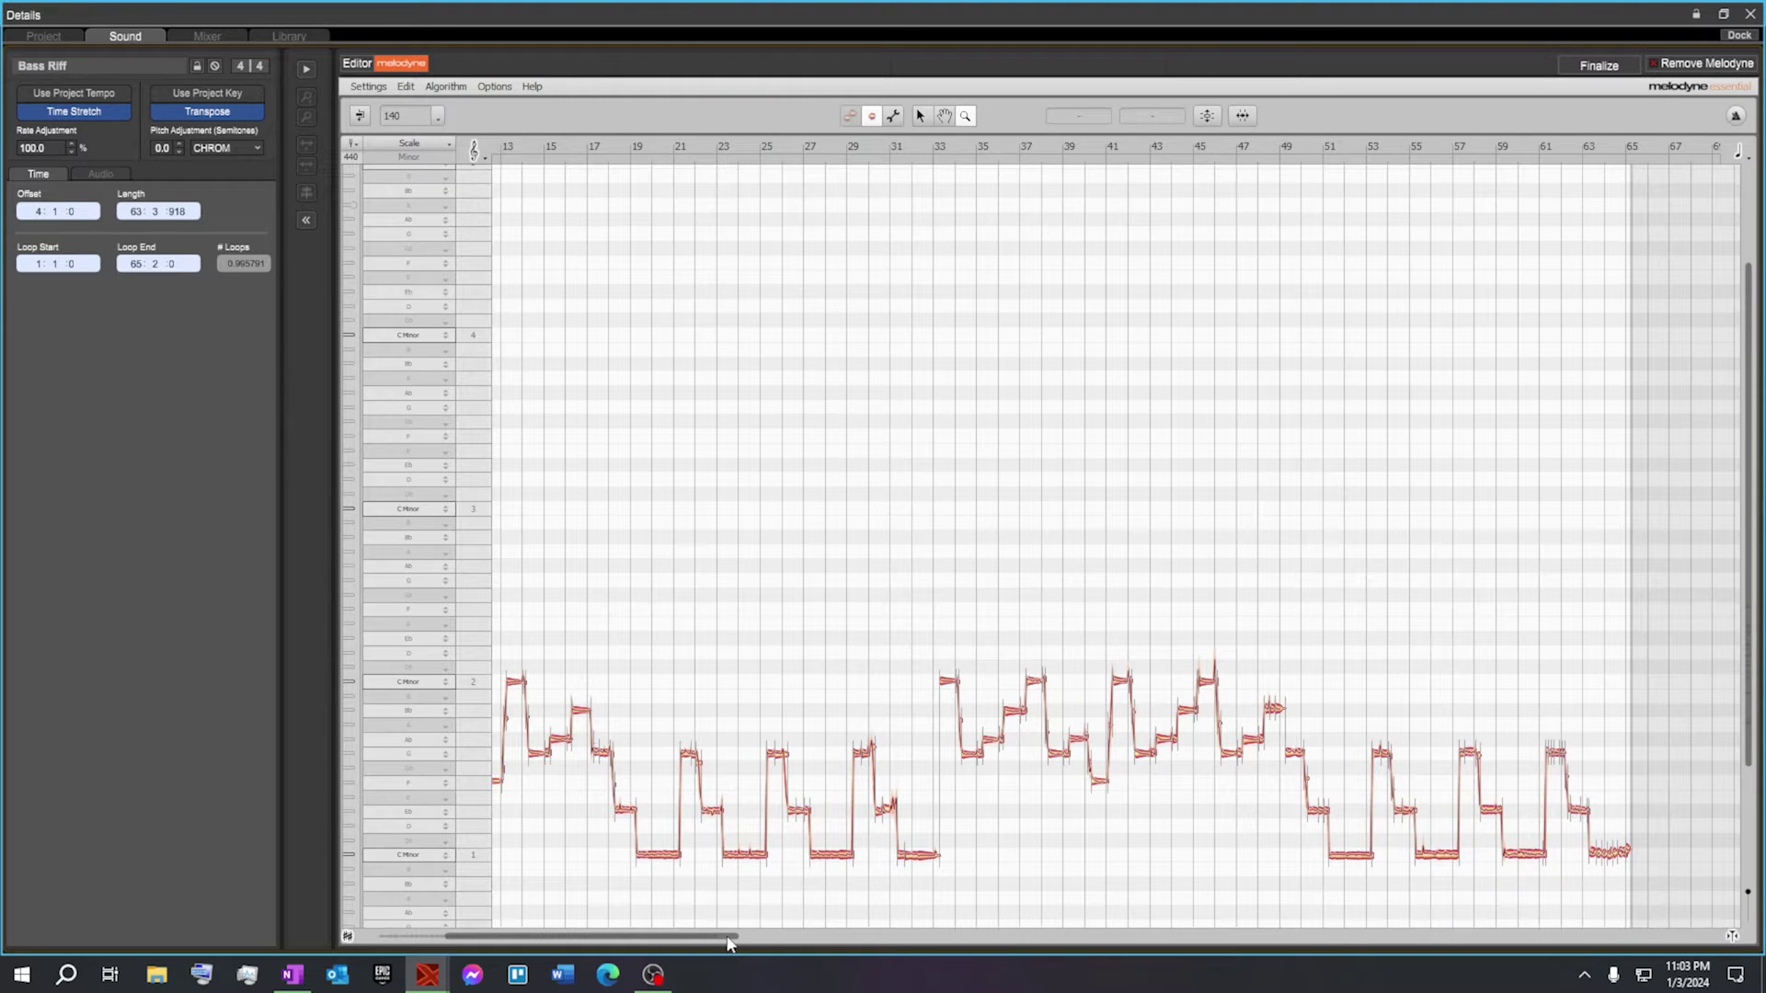
{"action": "left_click_drag", "start_coordinate": [739, 938], "coordinate": [585, 940]}
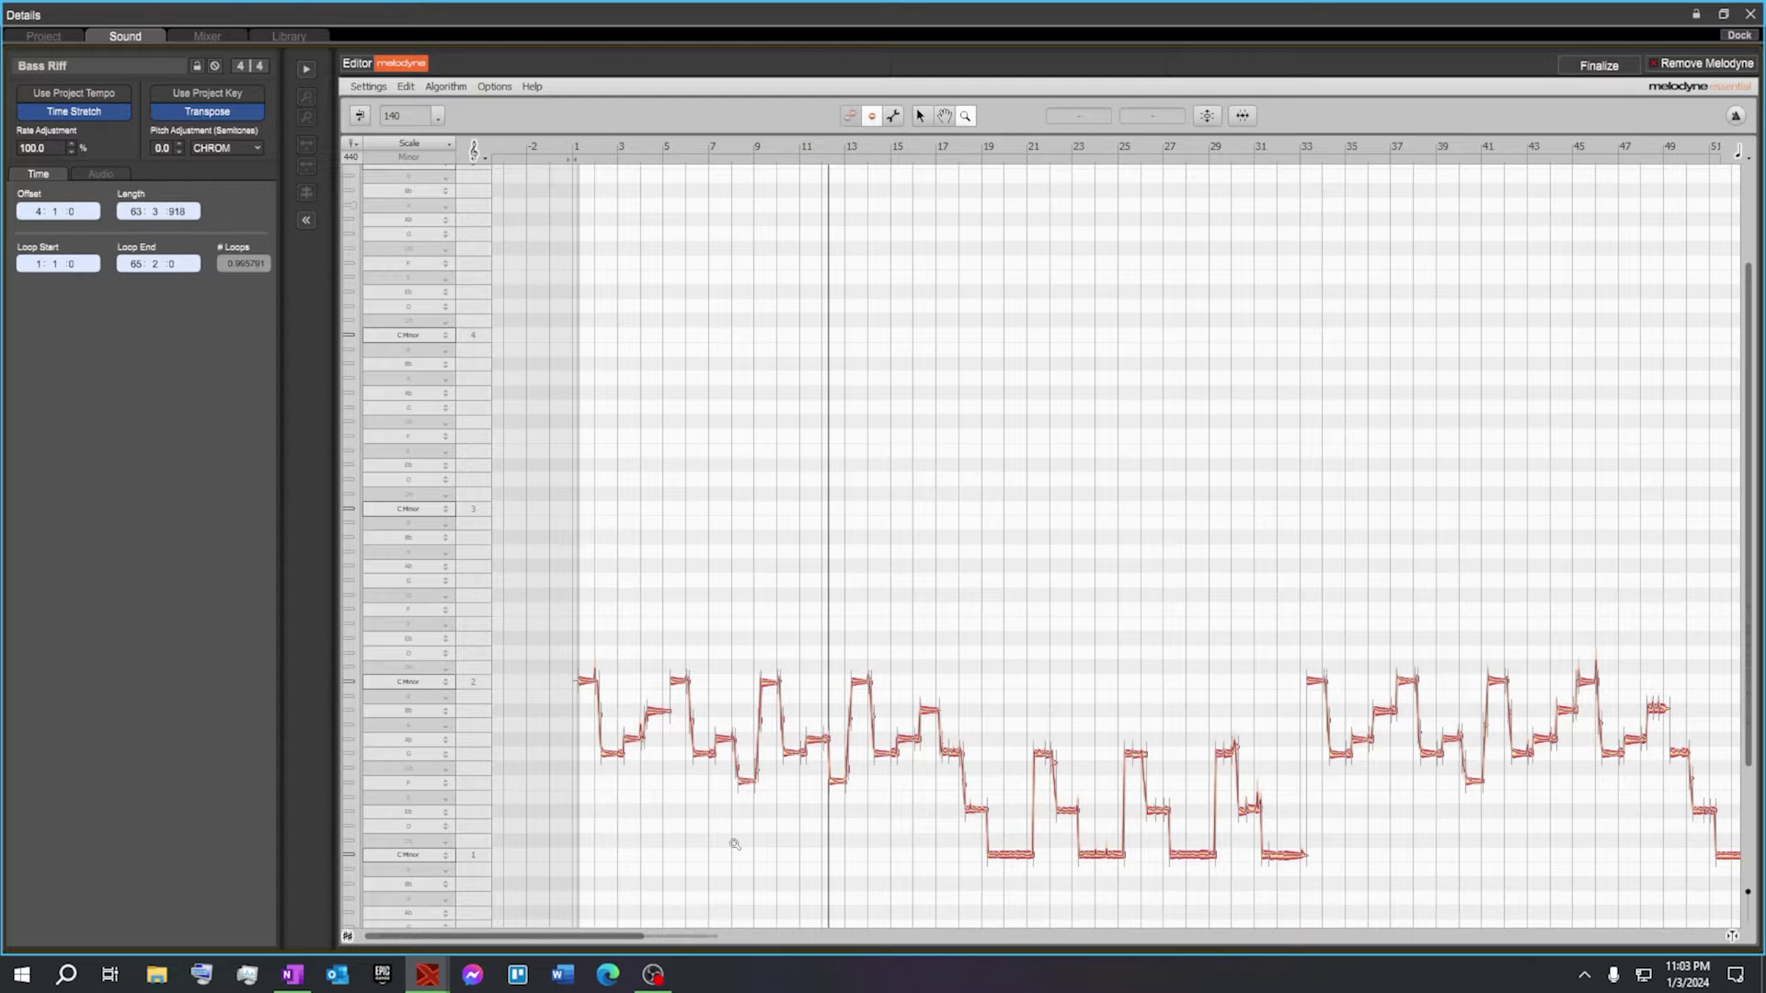
{"action": "left_click_drag", "start_coordinate": [731, 881], "coordinate": [474, 900]}
{"action": "mouse_move", "coordinate": [1749, 263]}
{"action": "left_mouse_down"}
{"action": "mouse_move", "coordinate": [1750, 248]}
{"action": "mouse_move", "coordinate": [1752, 285]}
{"action": "left_mouse_up"}
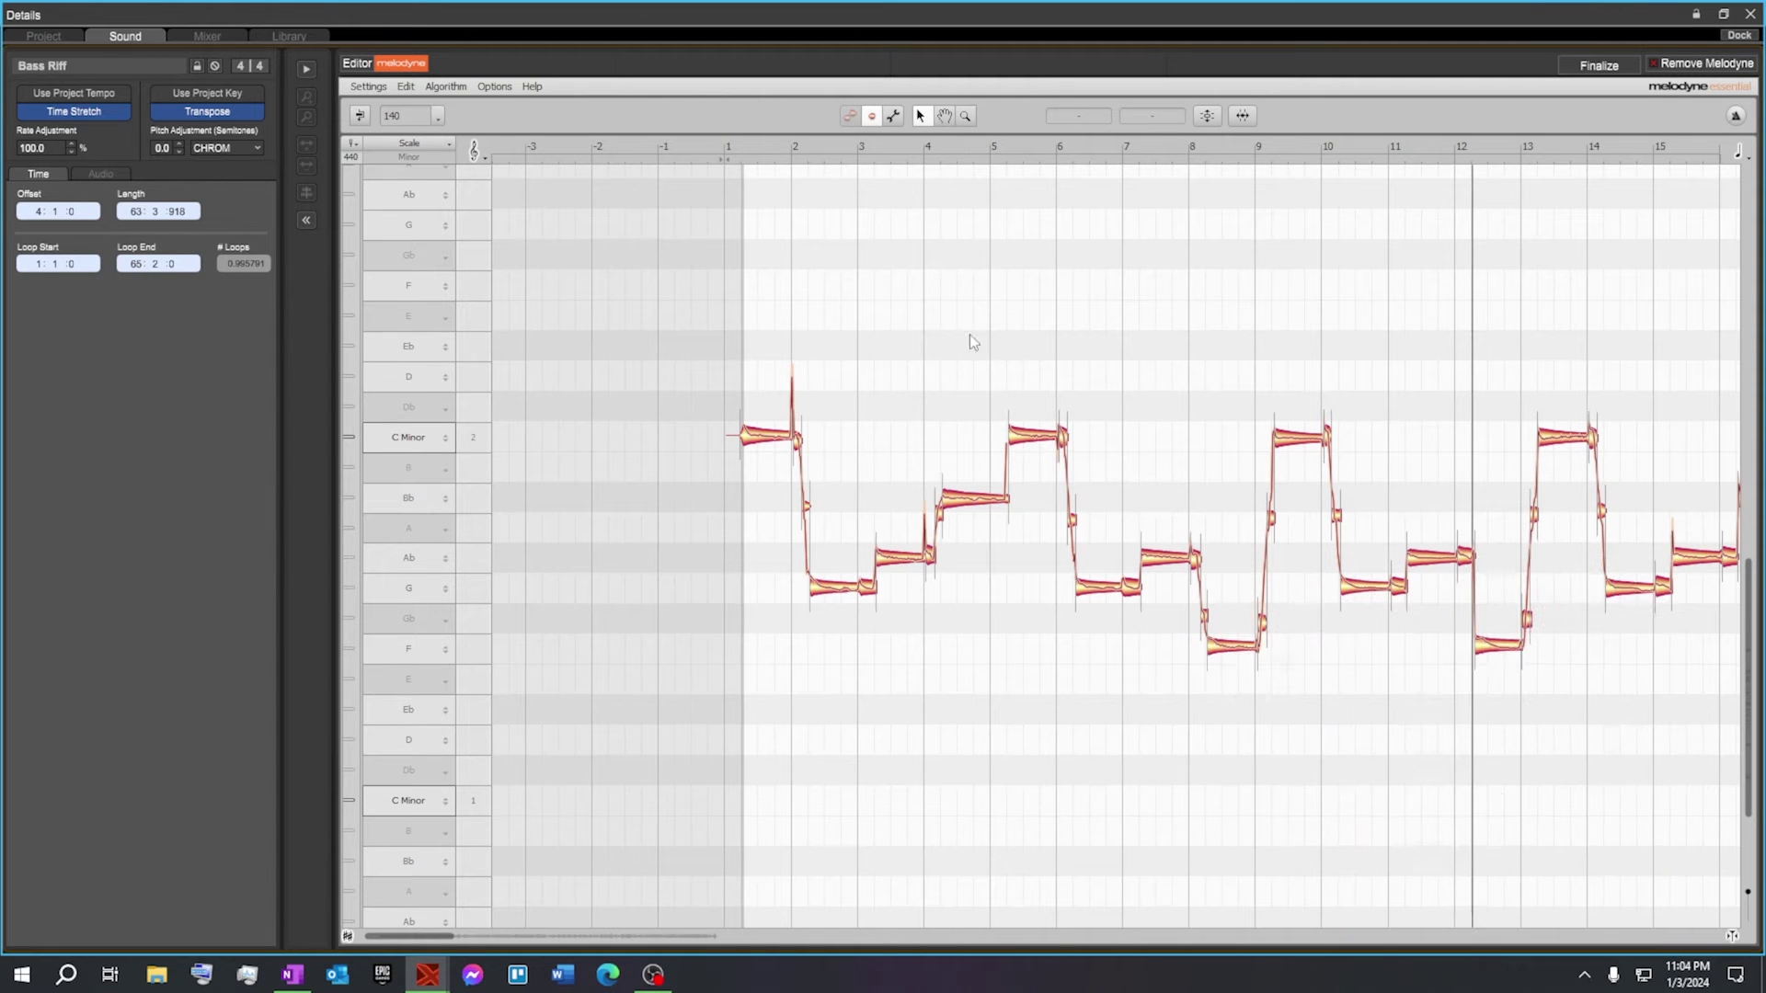
Correct the short note following the riff's first long note to C 2 with a 0 ct deviation
{"action": "left_click", "coordinate": [764, 440]}
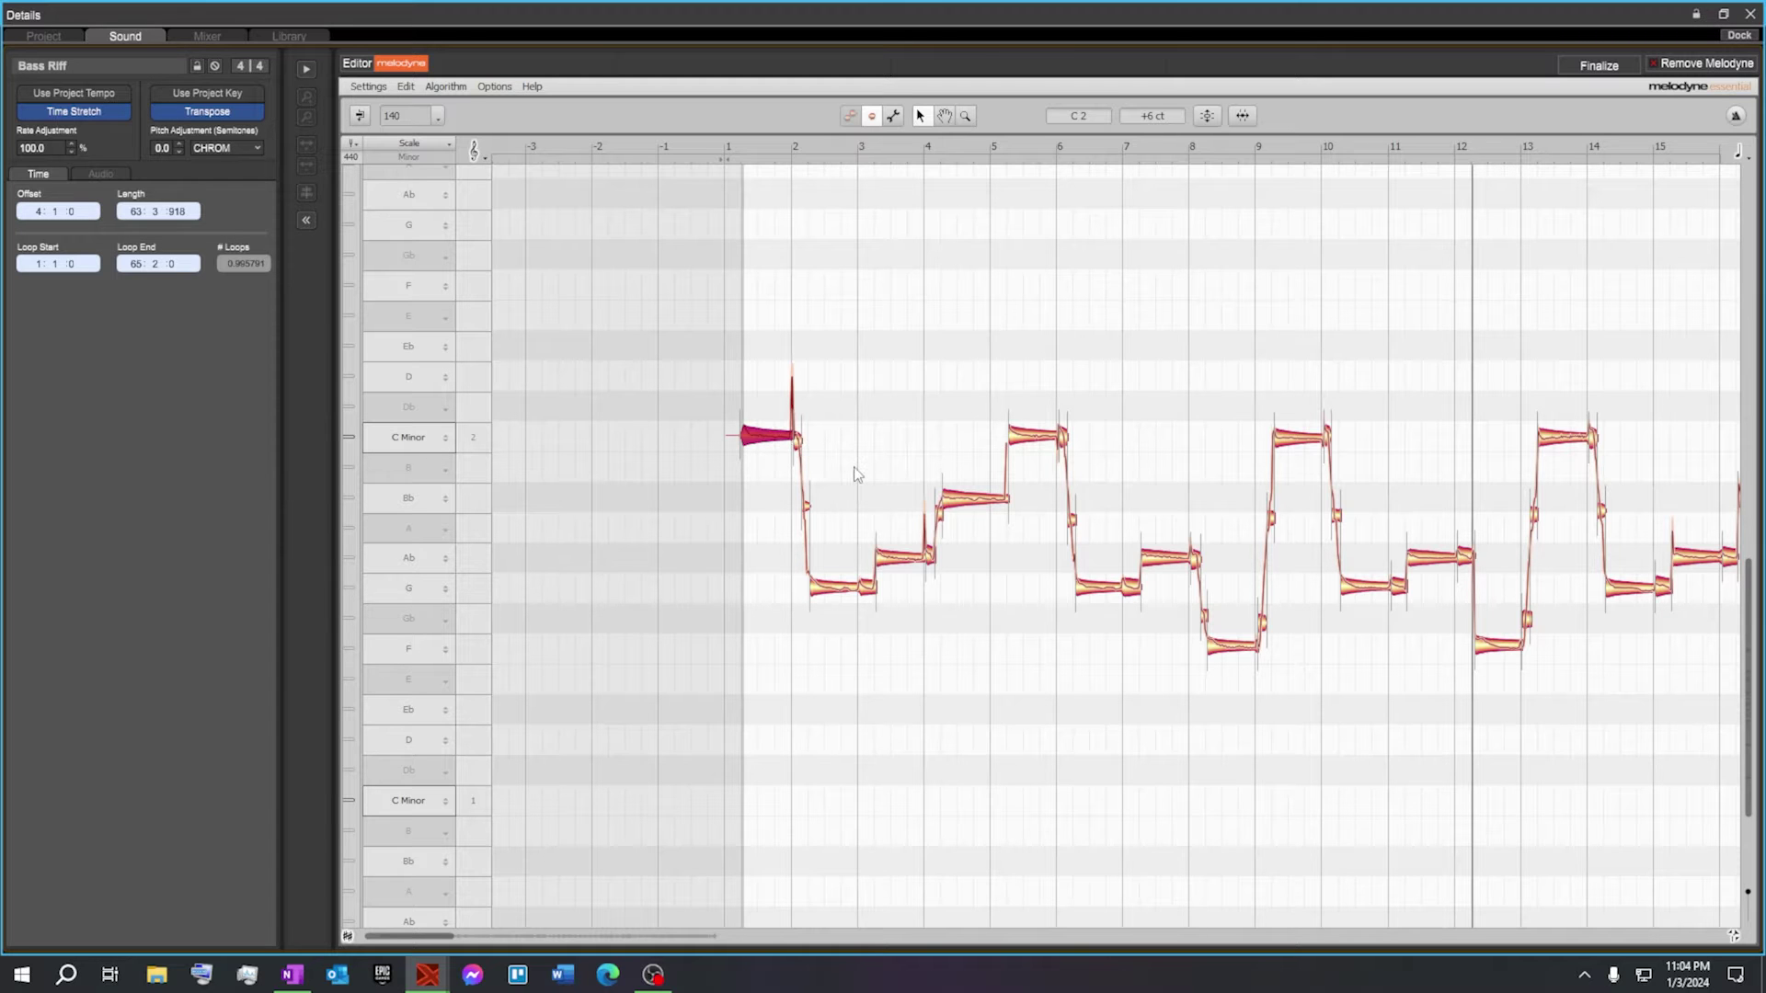
{"action": "scroll", "coordinate": [853, 466], "scroll_direction": "up", "scroll_amount": 2}
{"action": "scroll", "coordinate": [853, 466], "scroll_direction": "up", "scroll_amount": 2}
{"action": "scroll", "coordinate": [854, 466], "scroll_direction": "up", "scroll_amount": 3}
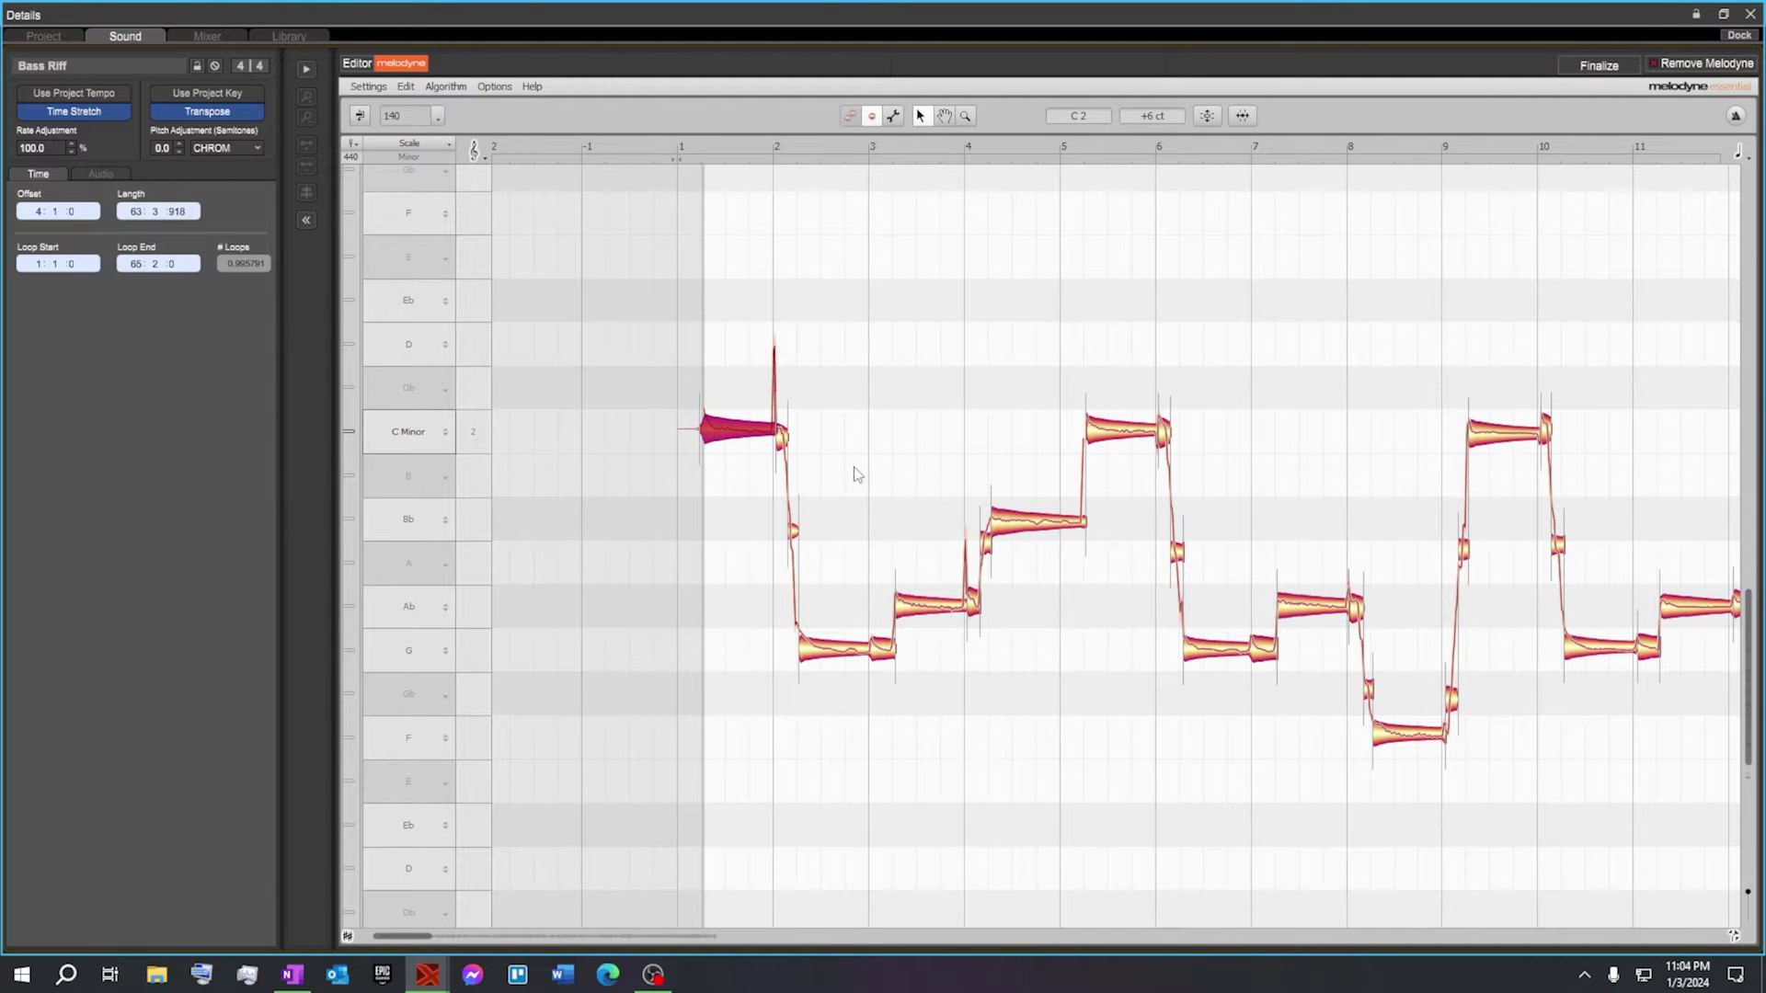
{"action": "scroll", "coordinate": [853, 467], "scroll_direction": "up", "scroll_amount": 2}
{"action": "scroll", "coordinate": [854, 467], "scroll_direction": "down", "scroll_amount": 2}
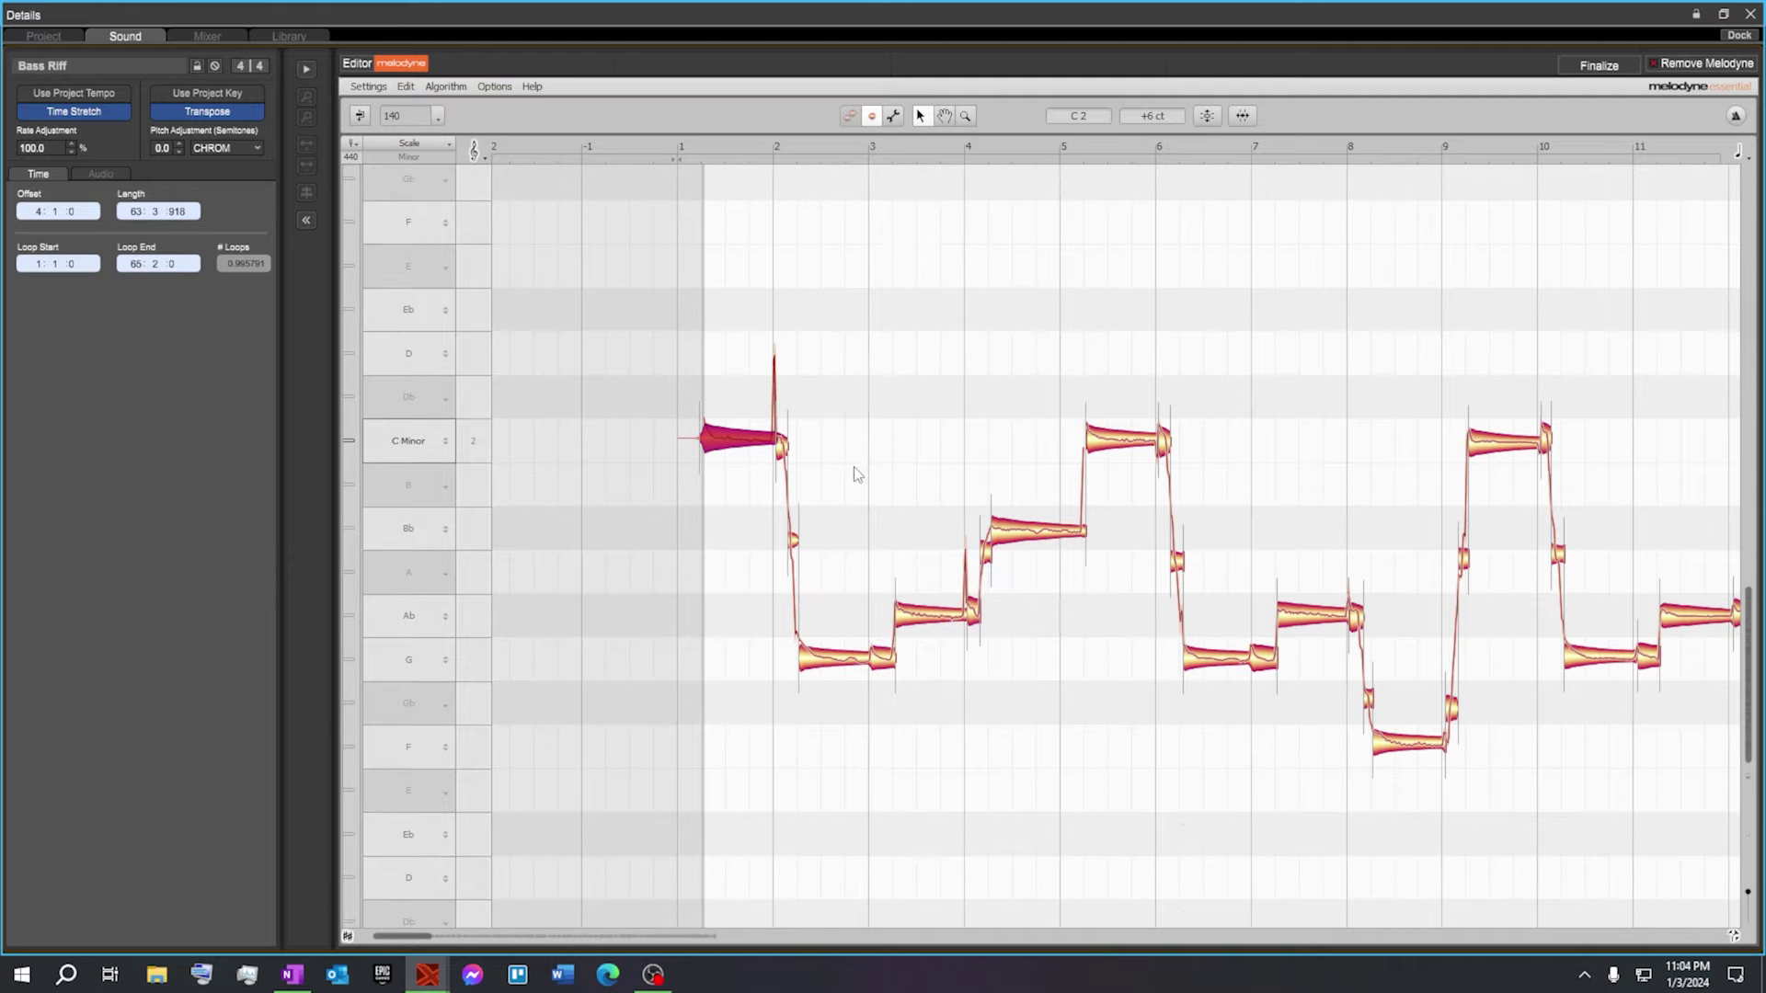
{"action": "scroll", "coordinate": [854, 468], "scroll_direction": "up", "scroll_amount": 2}
{"action": "scroll", "coordinate": [855, 468], "scroll_direction": "down", "scroll_amount": 3}
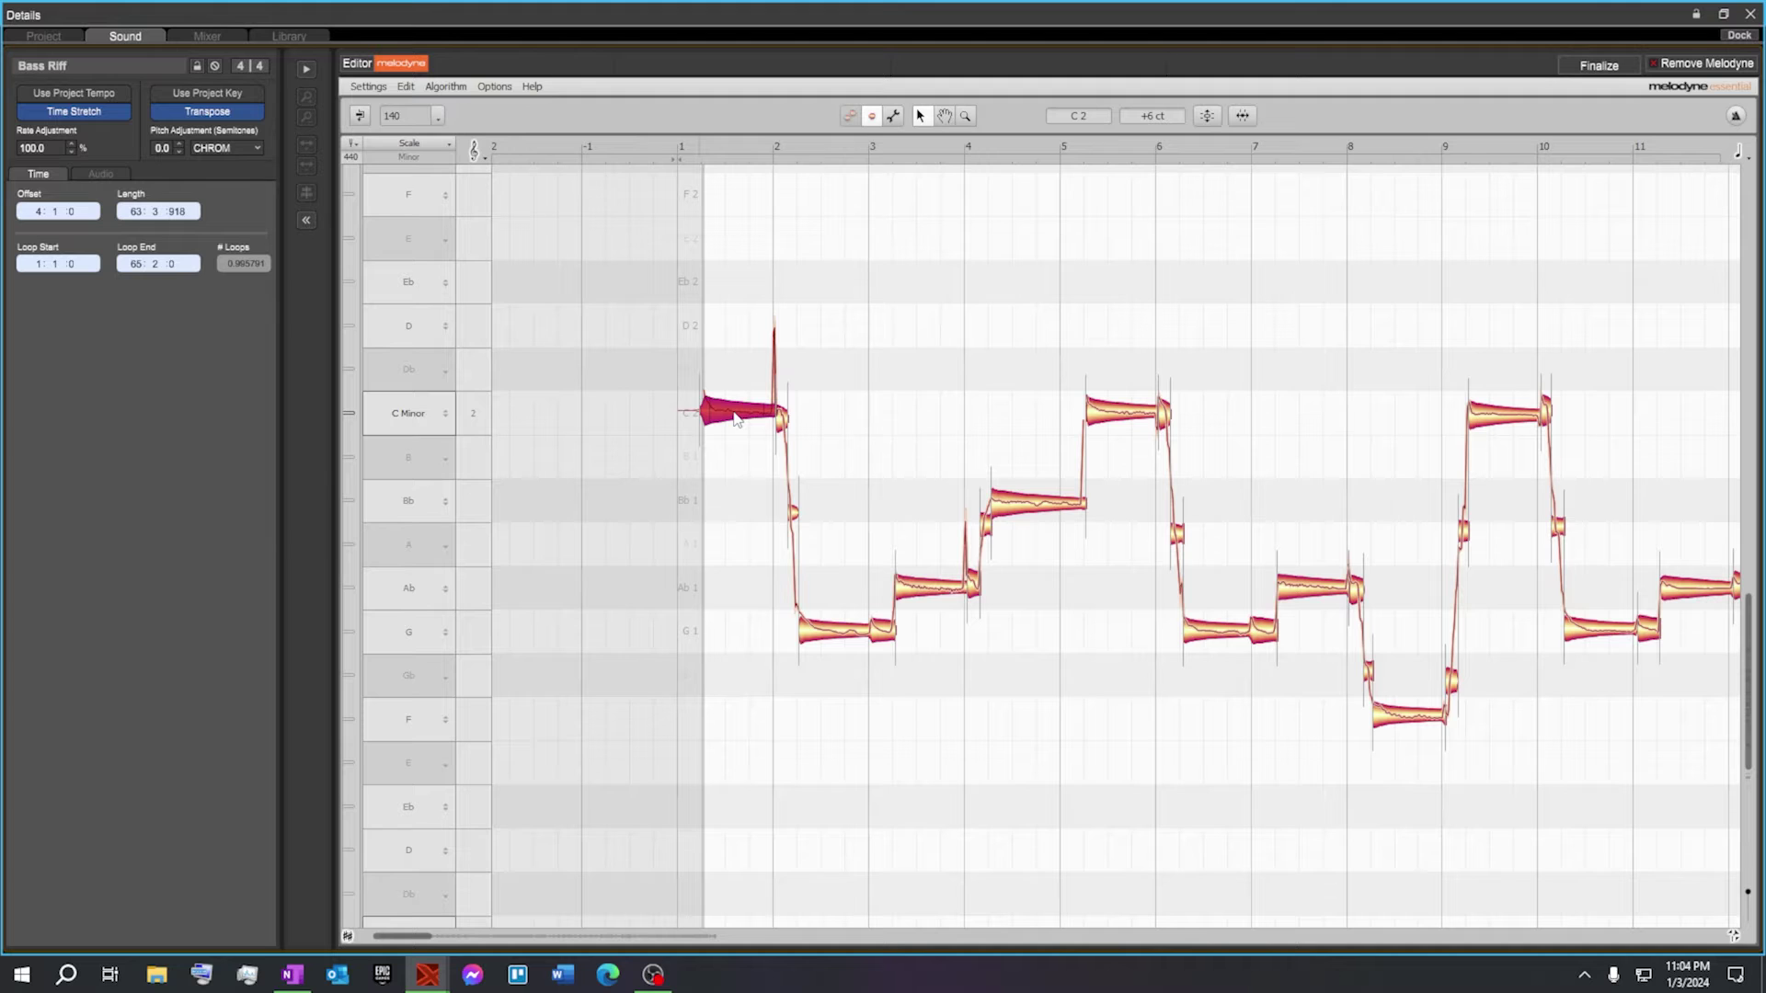
{"action": "left_click", "coordinate": [783, 424]}
{"action": "left_click_drag", "start_coordinate": [784, 425], "coordinate": [783, 411]}
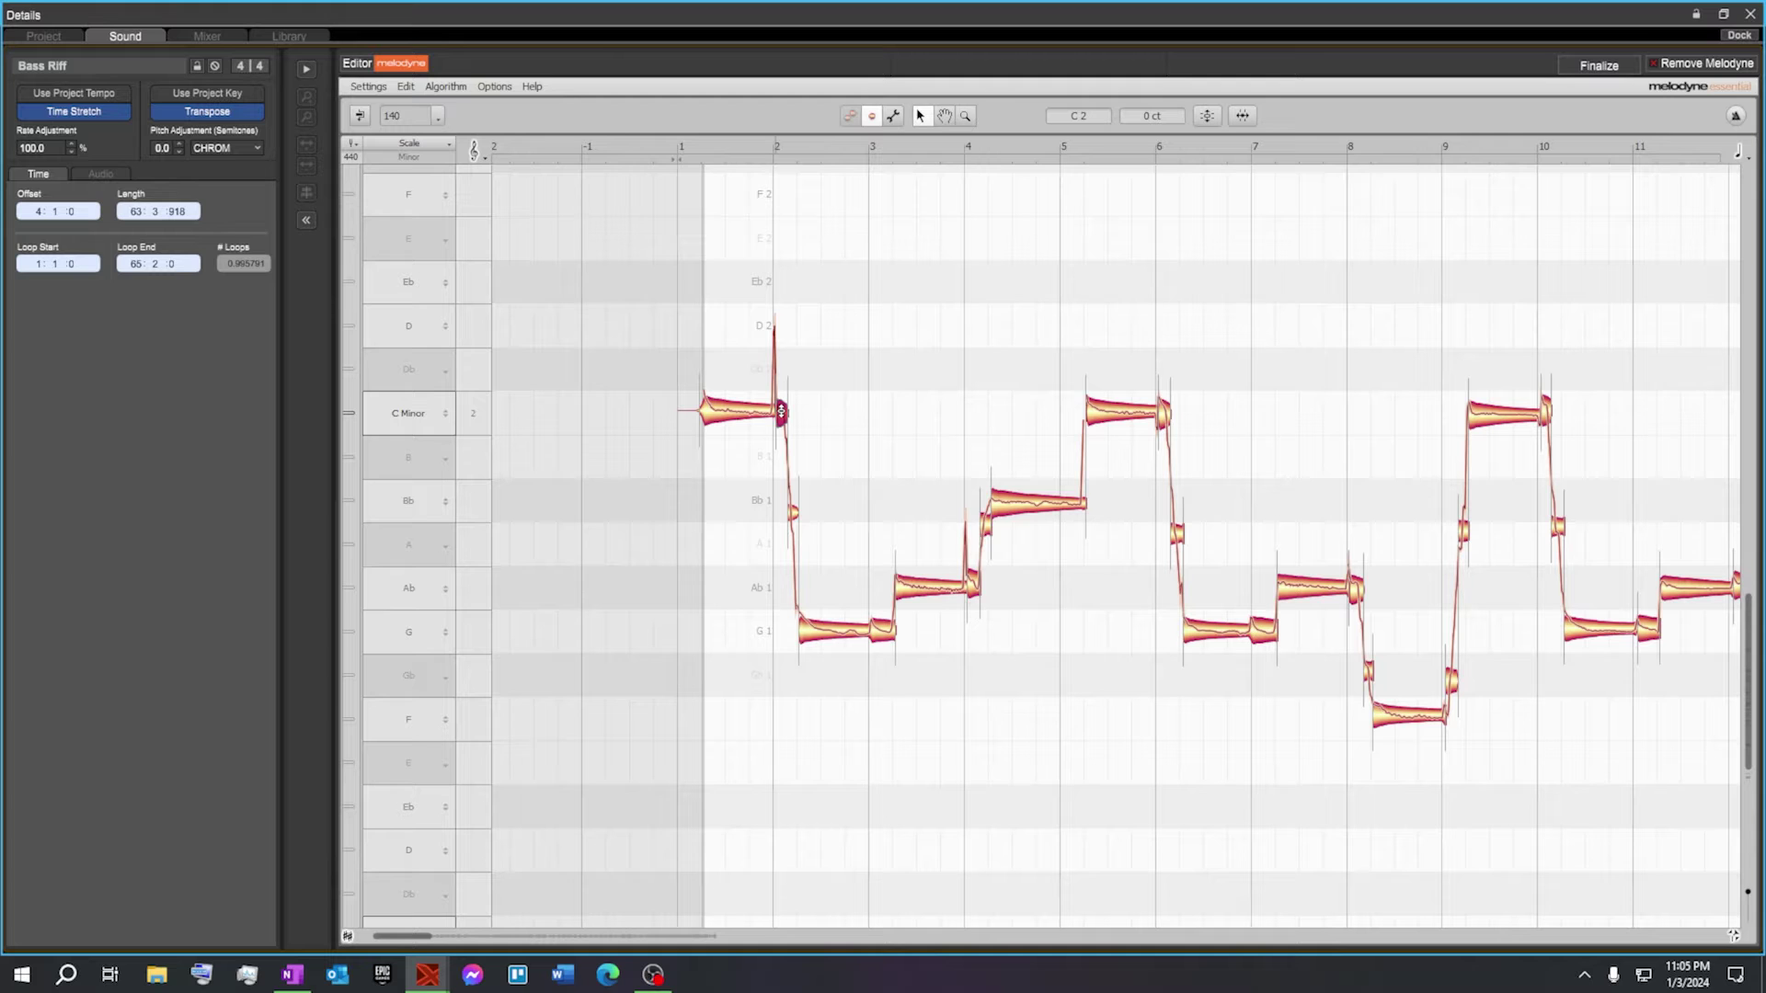
{"action": "left_click_drag", "start_coordinate": [781, 411], "coordinate": [782, 412]}
{"action": "left_click_drag", "start_coordinate": [785, 413], "coordinate": [785, 421]}
Tune the long note after bar 4 and the short transition note after bar 2 onto Bb 1, and audition the riff
{"action": "left_click", "coordinate": [1546, 409]}
{"action": "left_click", "coordinate": [1550, 416]}
{"action": "left_click", "coordinate": [1017, 511]}
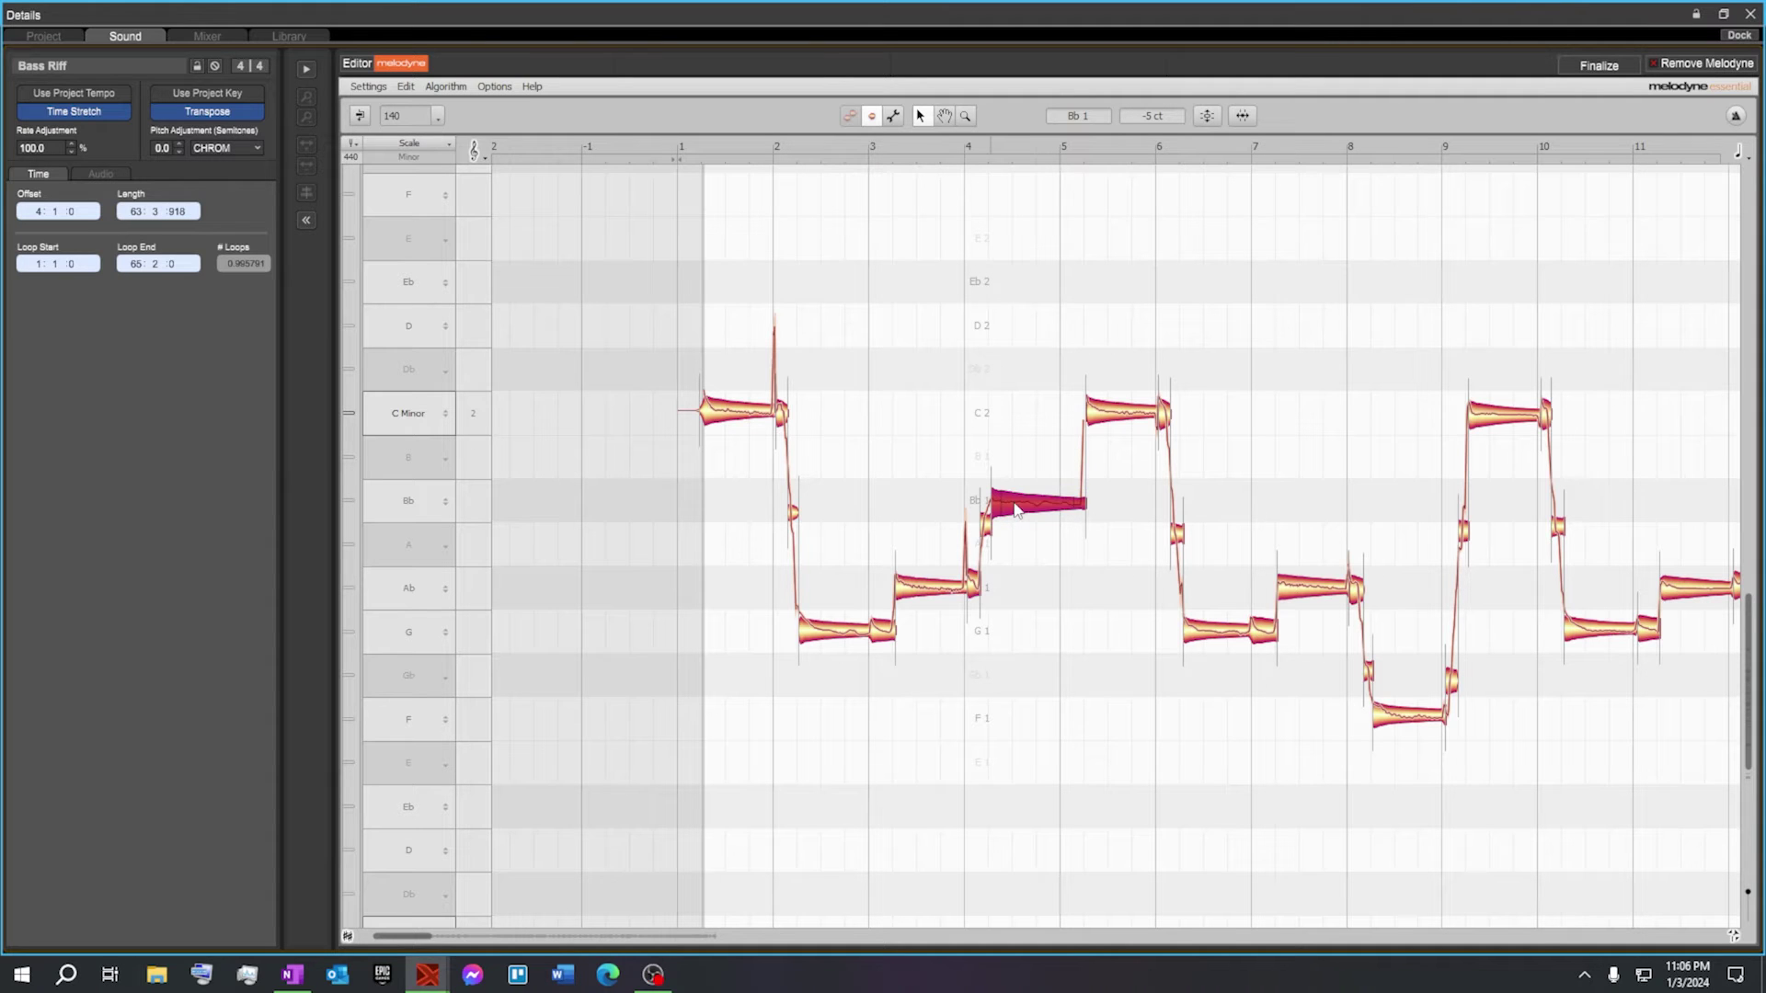
{"action": "left_click", "coordinate": [665, 416]}
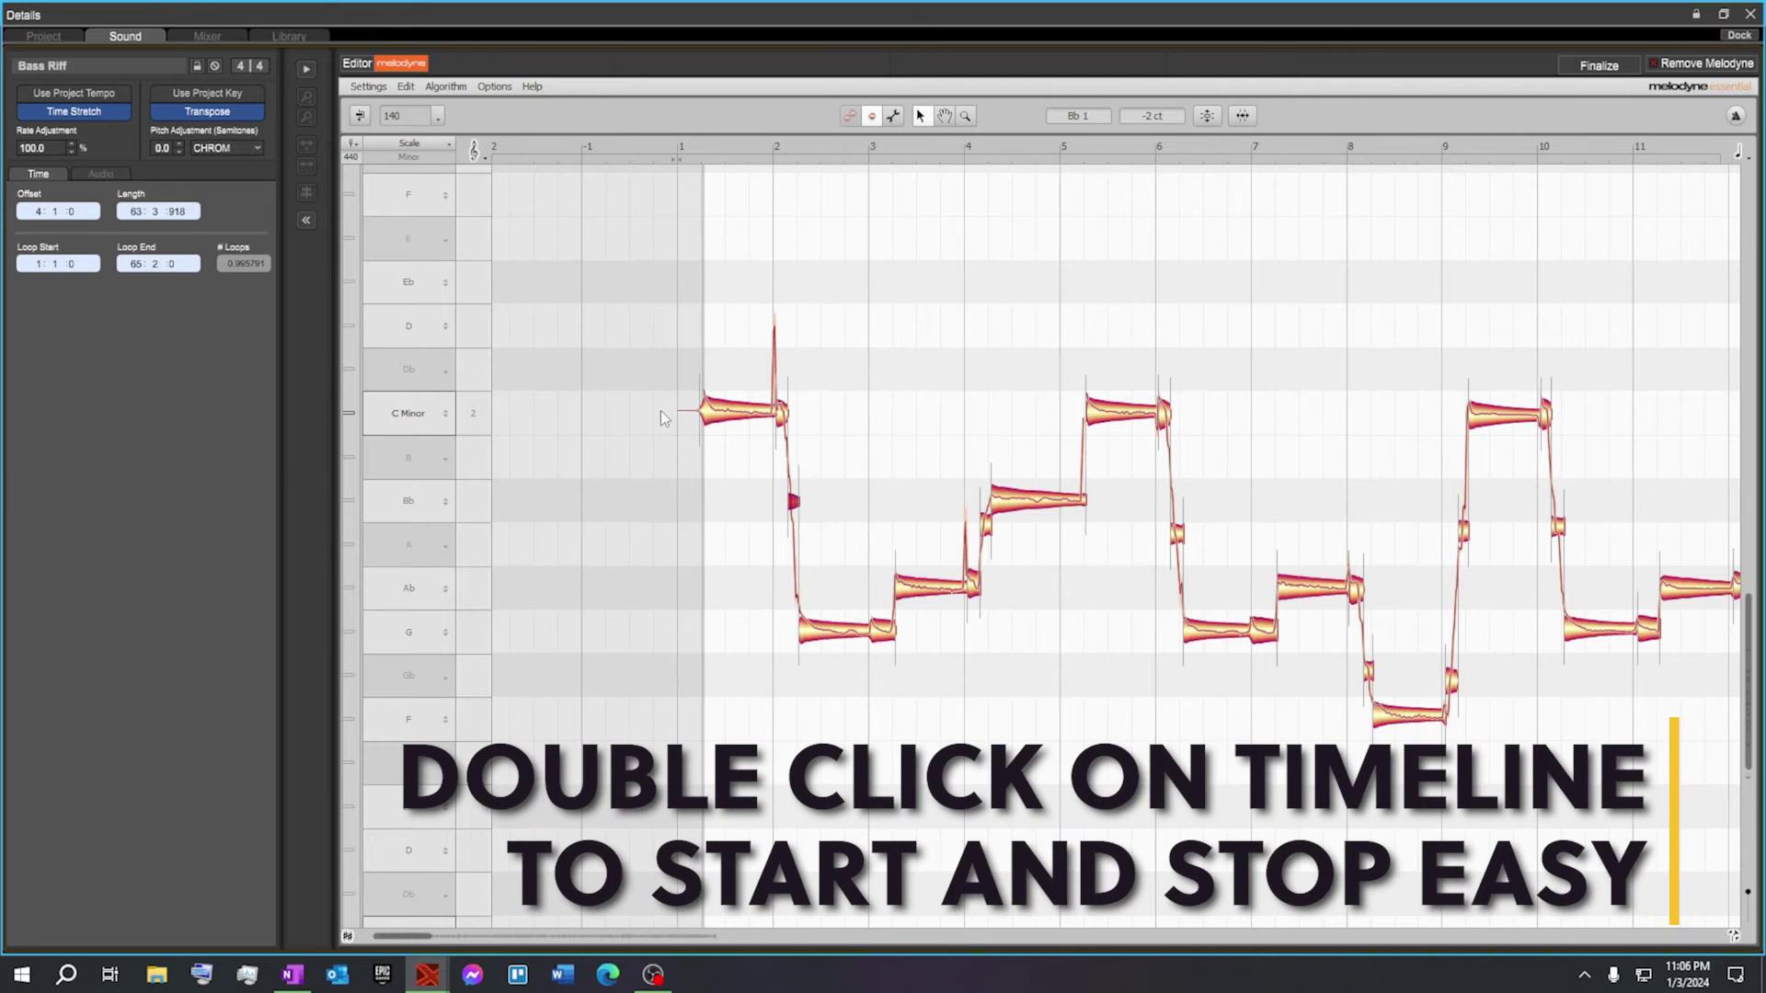
{"action": "double_click", "coordinate": [660, 410]}
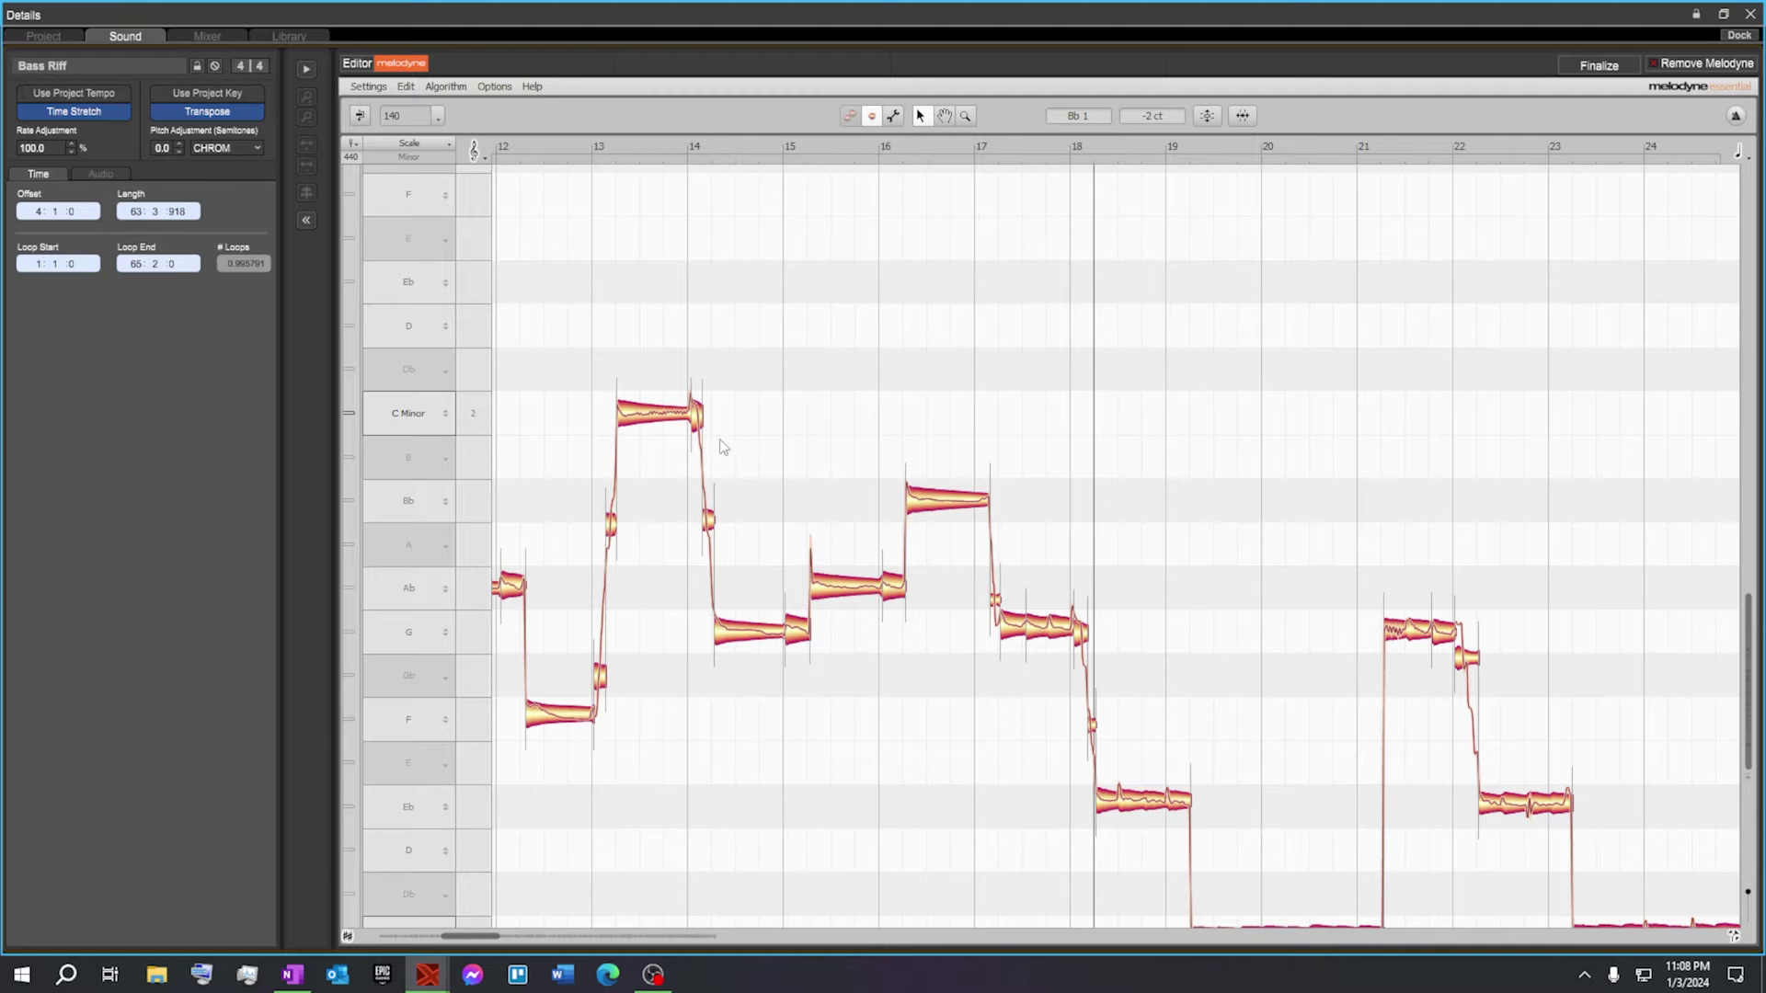
Move the first group of notes after bar 17 onto the G pitch line and audition the corrected passage
{"action": "left_click", "coordinate": [1014, 630]}
{"action": "left_click_drag", "start_coordinate": [1014, 630], "coordinate": [1041, 633]}
{"action": "left_click", "coordinate": [857, 707]}
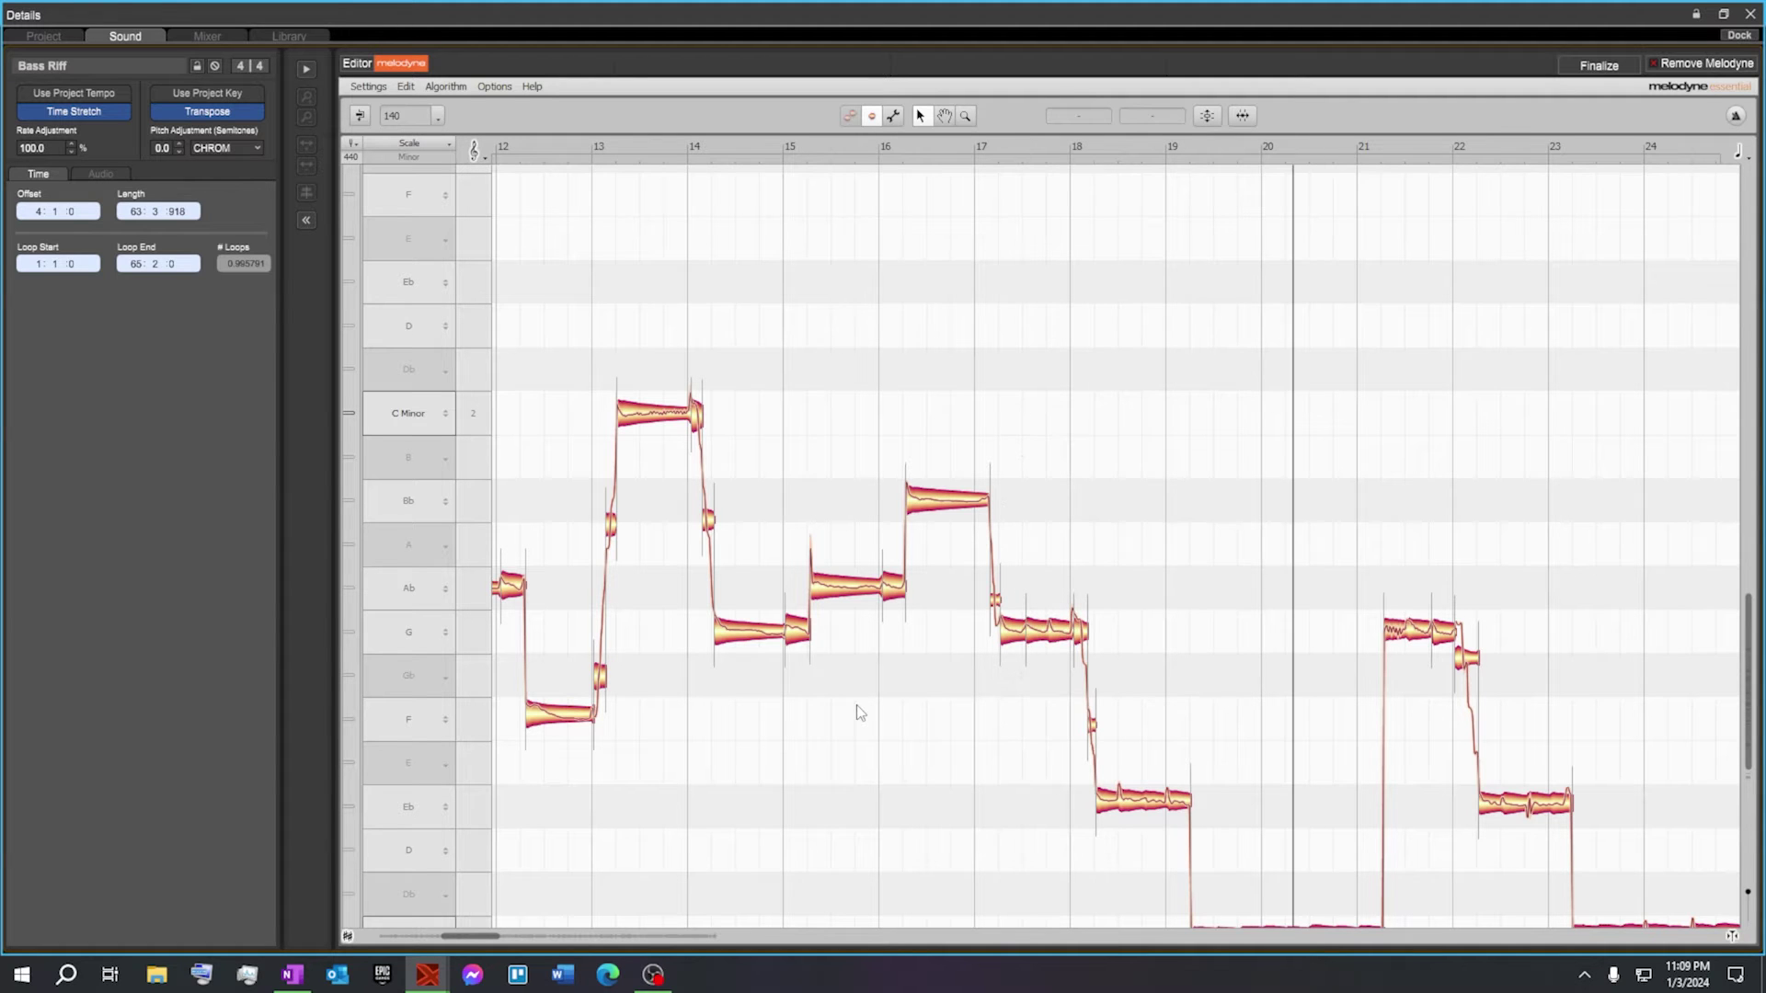
{"action": "double_click", "coordinate": [857, 704]}
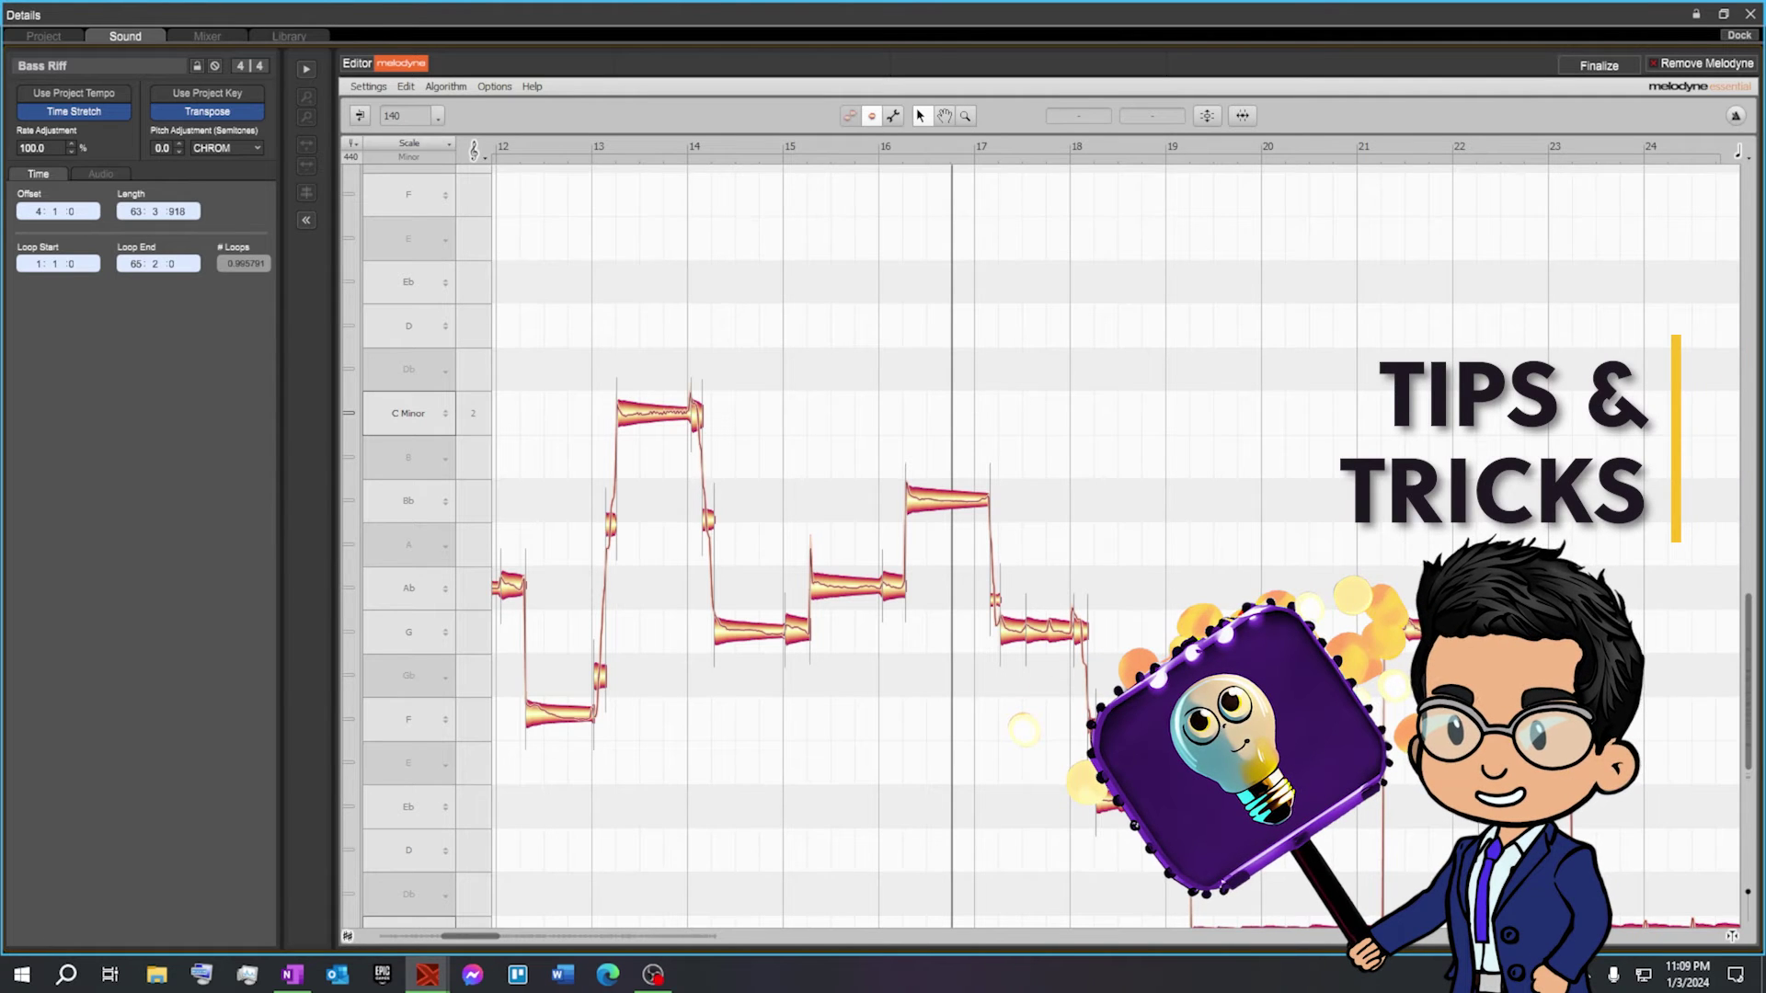
Play the edited bass riff together with the drums from the project start and stop playback
{"action": "scroll", "coordinate": [1040, 542], "scroll_direction": "down", "scroll_amount": 3}
{"action": "scroll", "coordinate": [1122, 748], "scroll_direction": "down", "scroll_amount": 1}
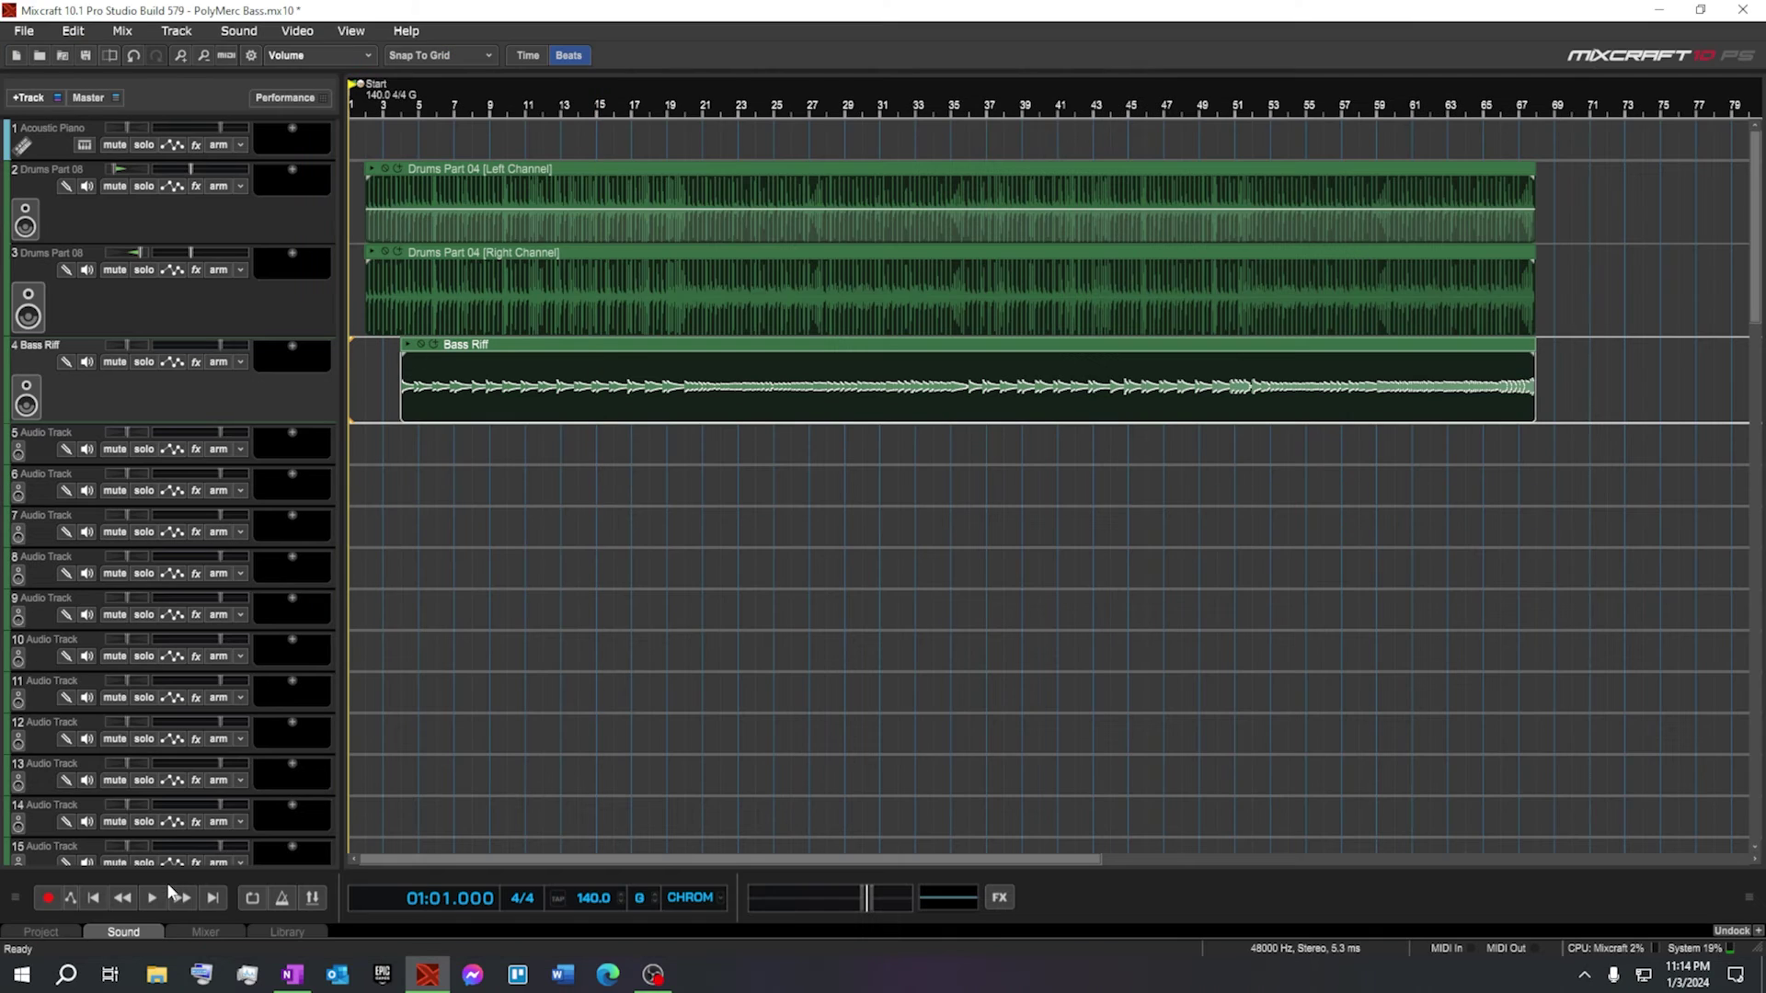
{"action": "left_click", "coordinate": [153, 900]}
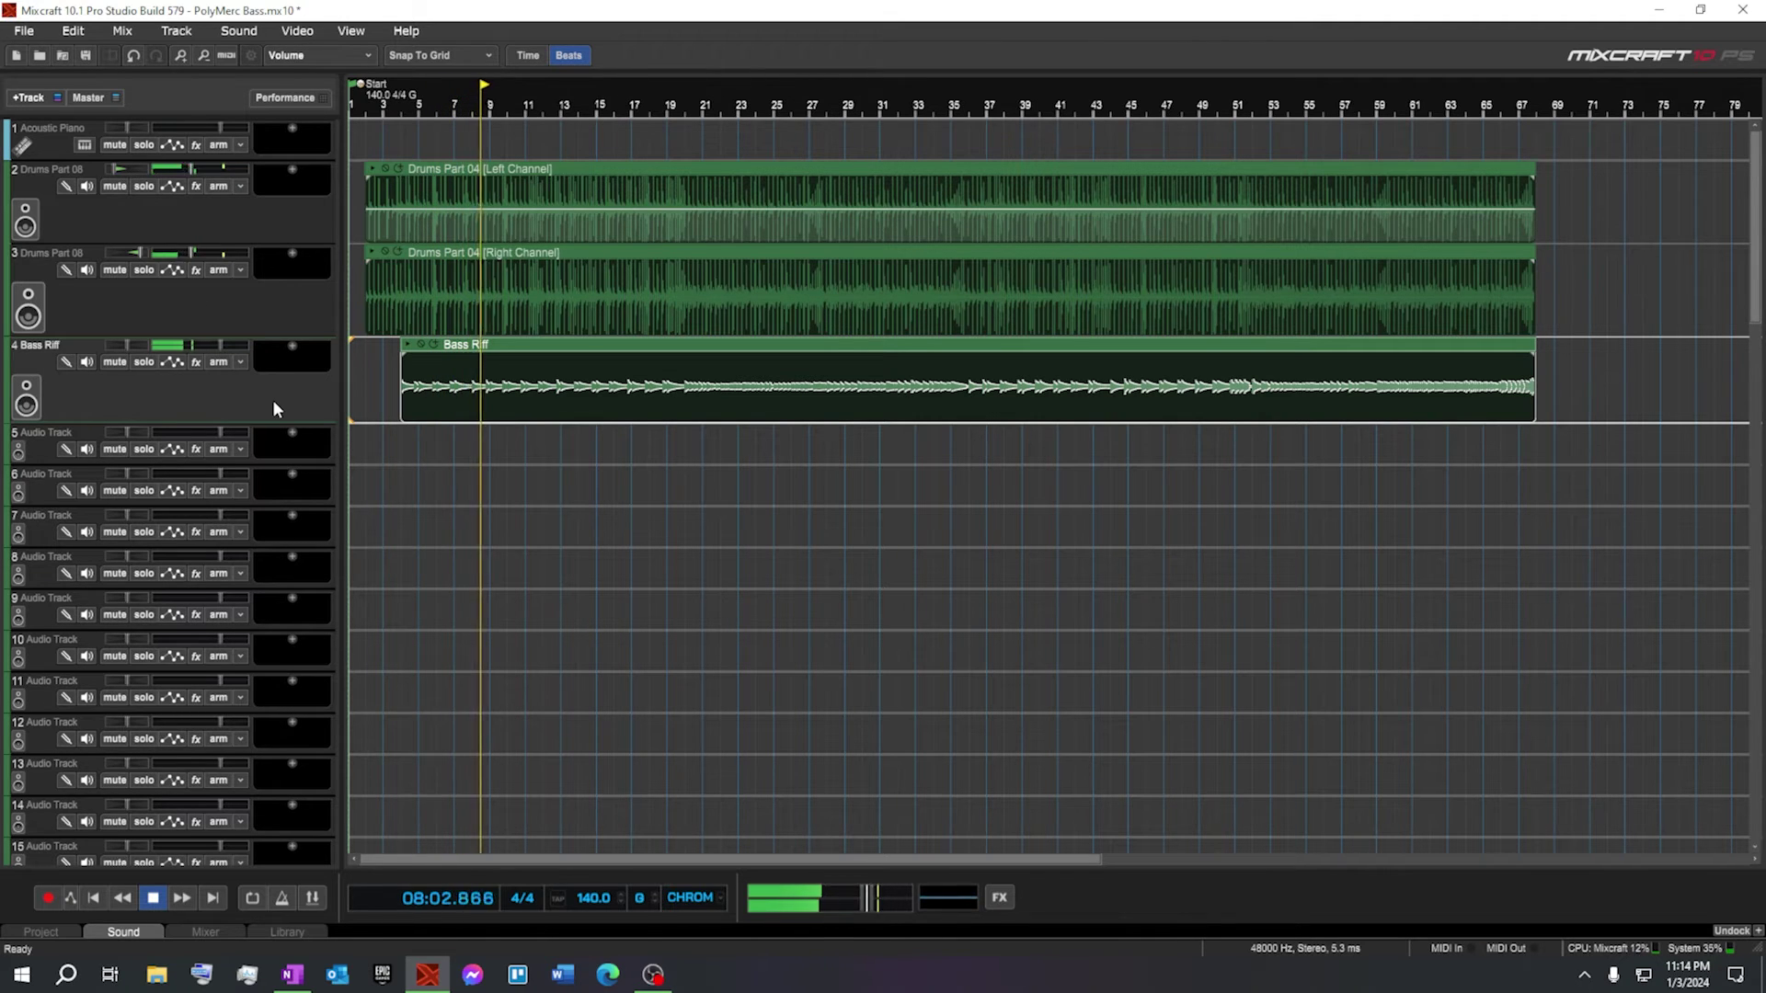
{"action": "left_click", "coordinate": [152, 901]}
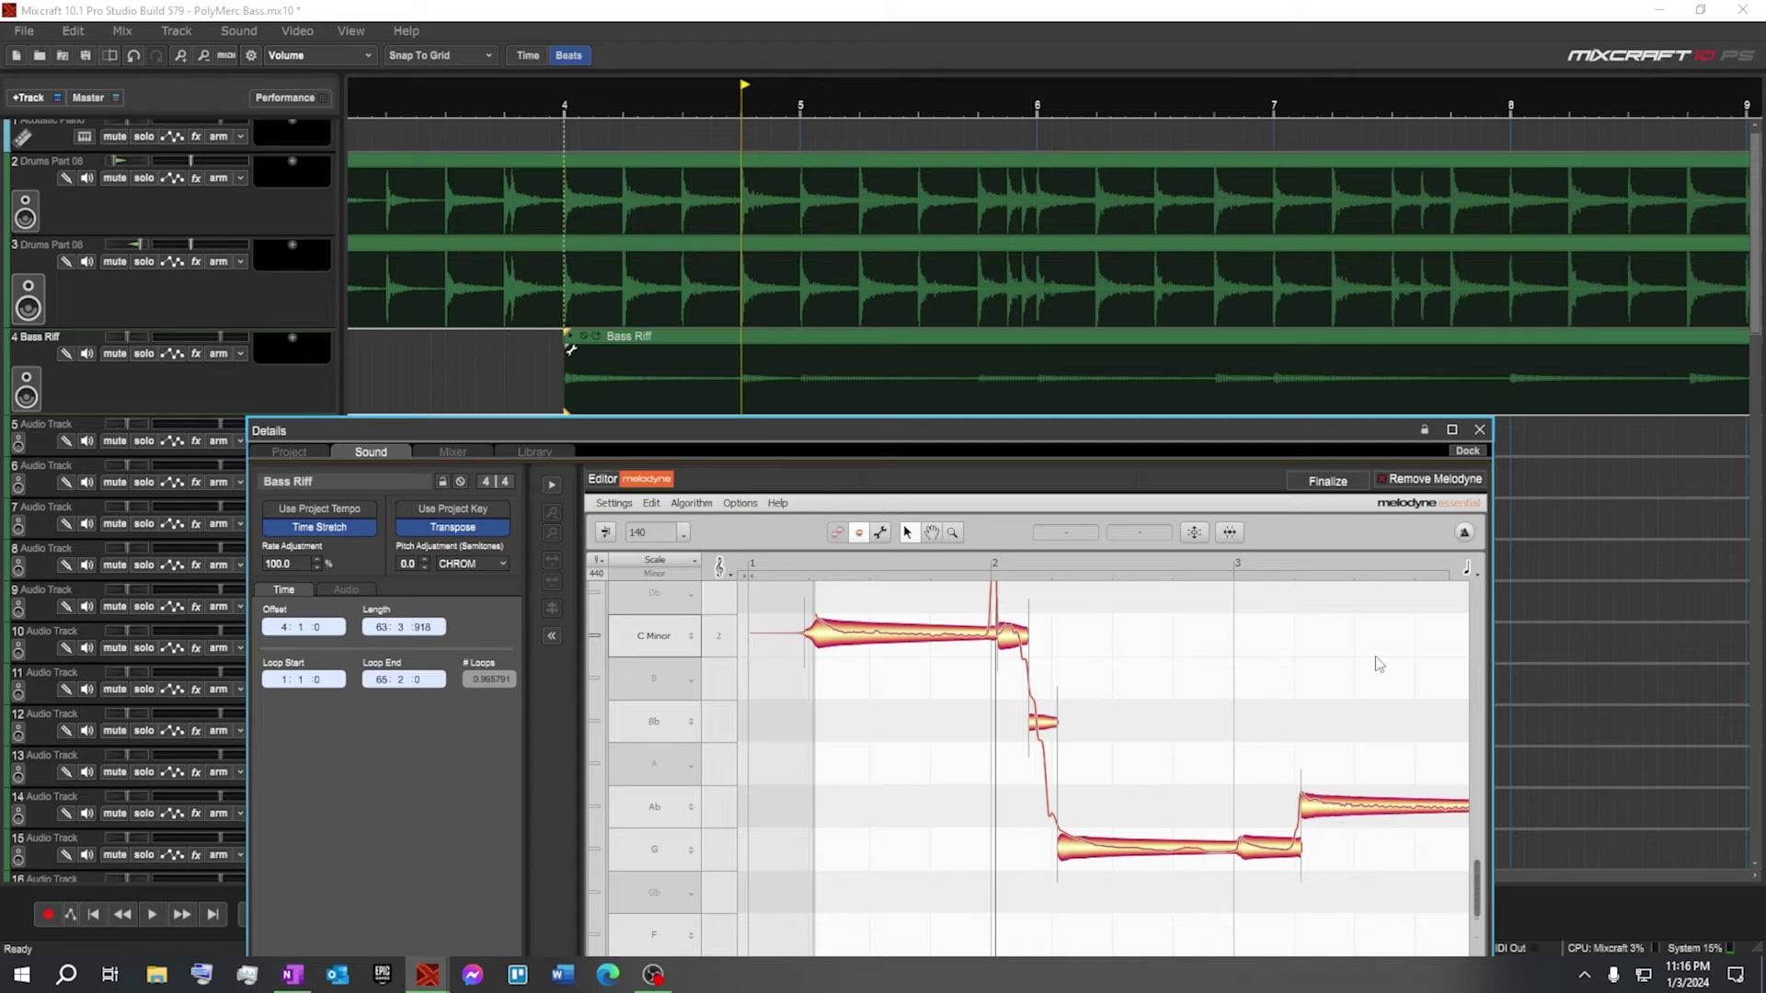
Finalize the Melodyne edits on the Bass Riff clip and play back the project from bar 18
{"action": "left_click", "coordinate": [1329, 481]}
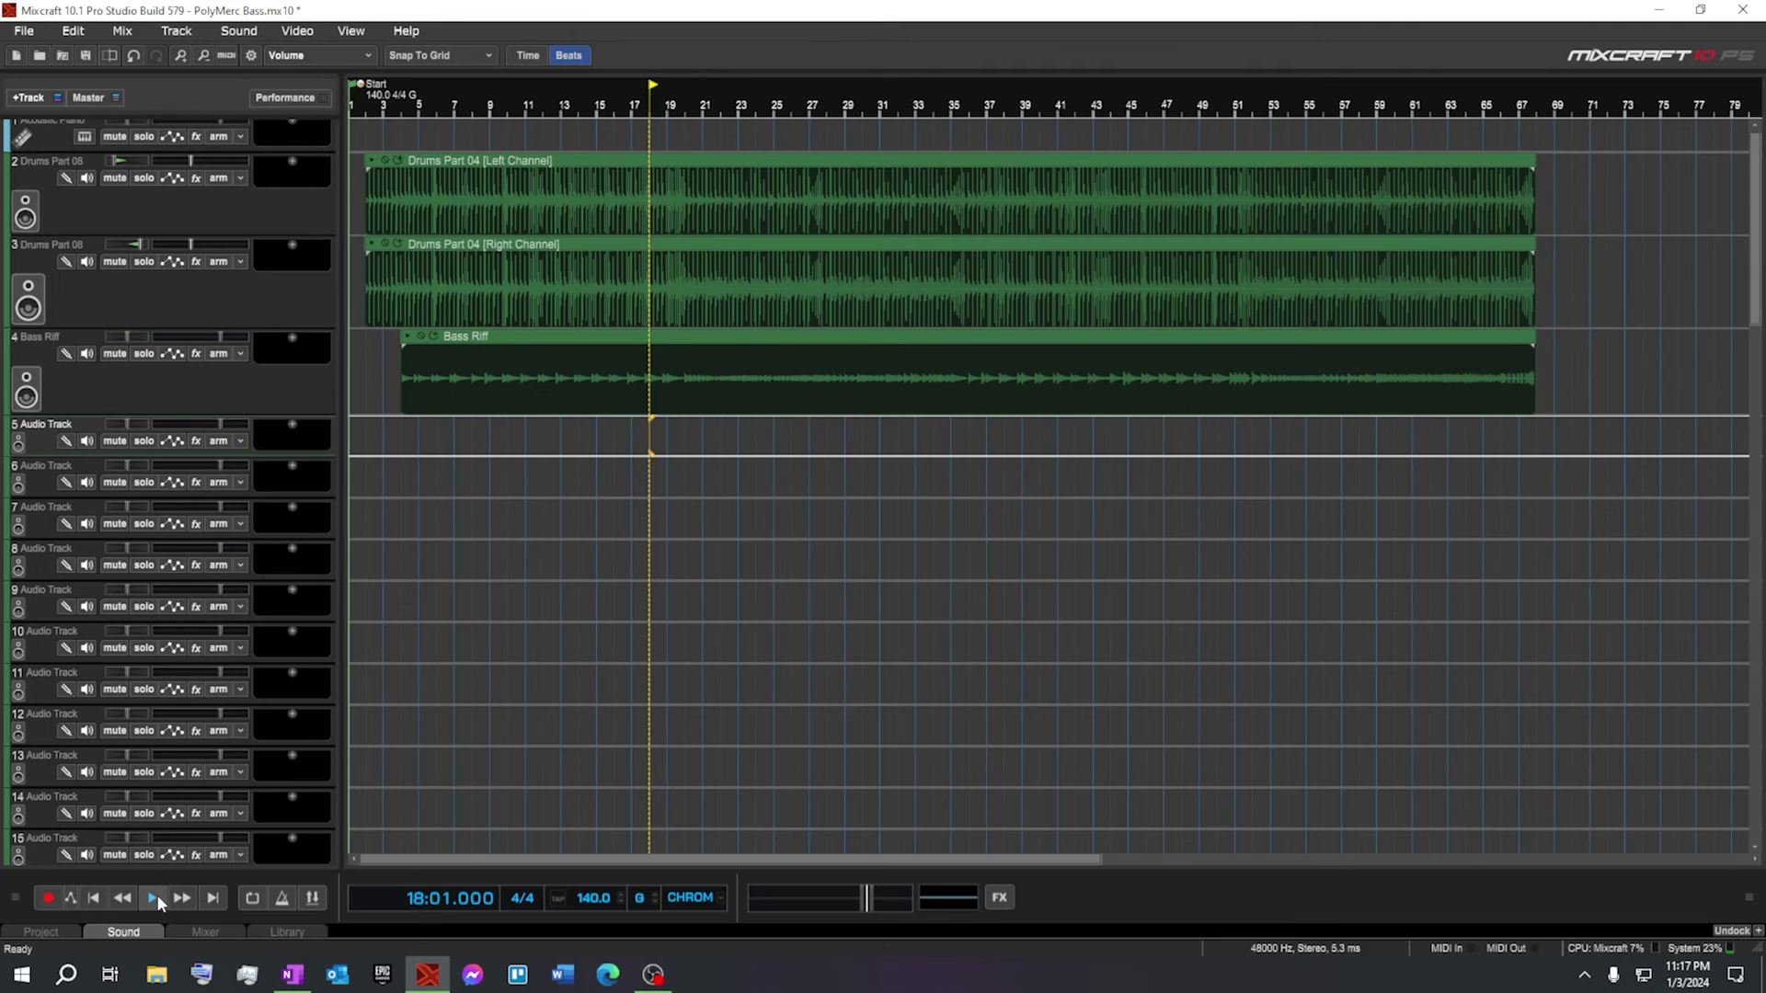
{"action": "left_click", "coordinate": [154, 899]}
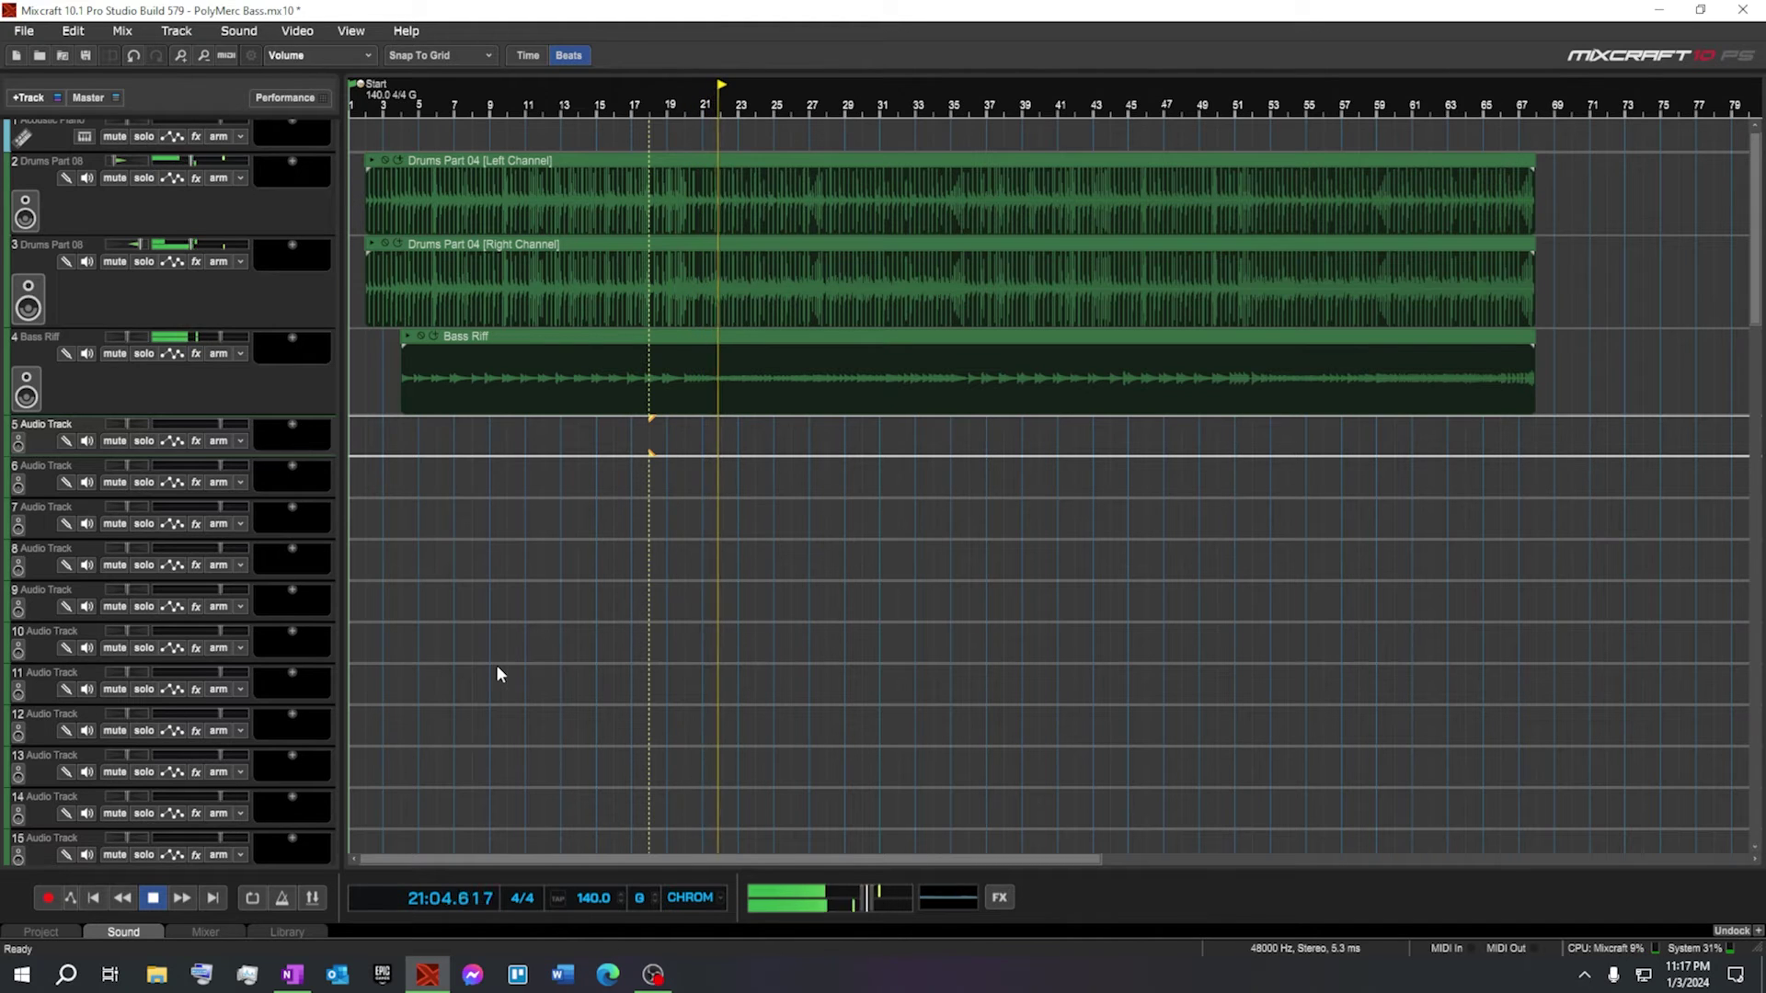
{"action": "left_click", "coordinate": [153, 897]}
Convert the Bass Riff audio clip on track 4 to MIDI
{"action": "left_click", "coordinate": [281, 387]}
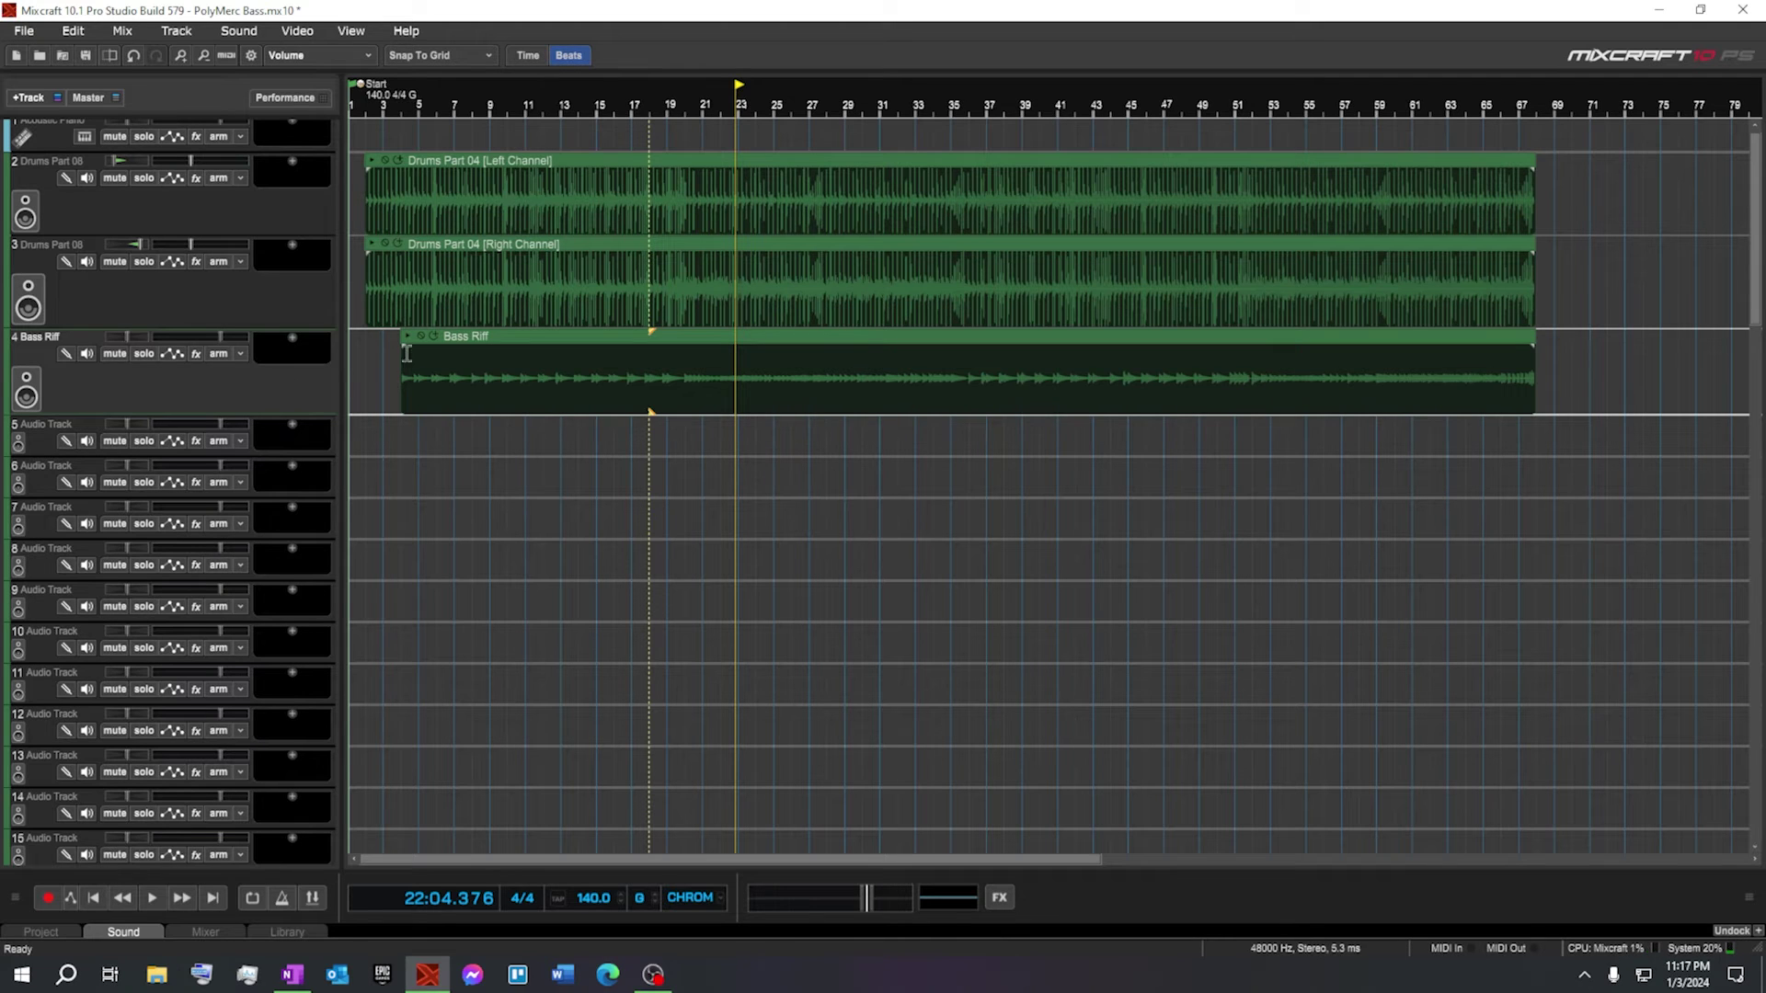
{"action": "left_click", "coordinate": [536, 368]}
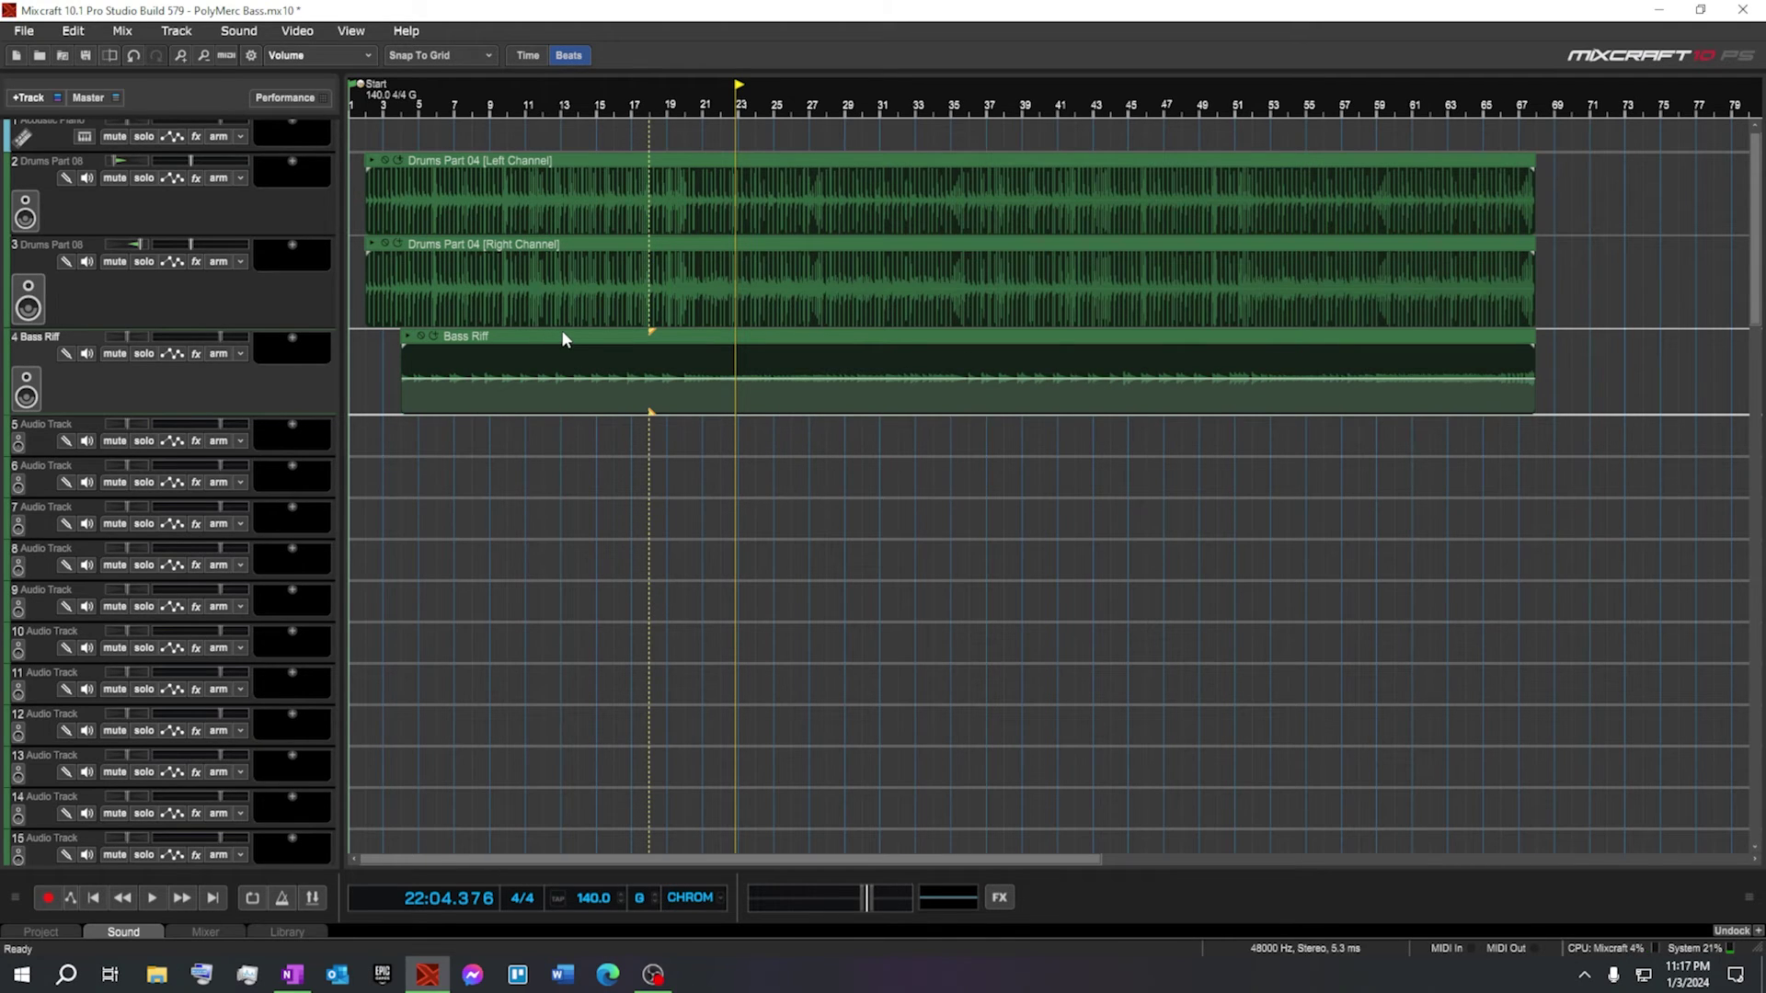
{"action": "right_click", "coordinate": [563, 333]}
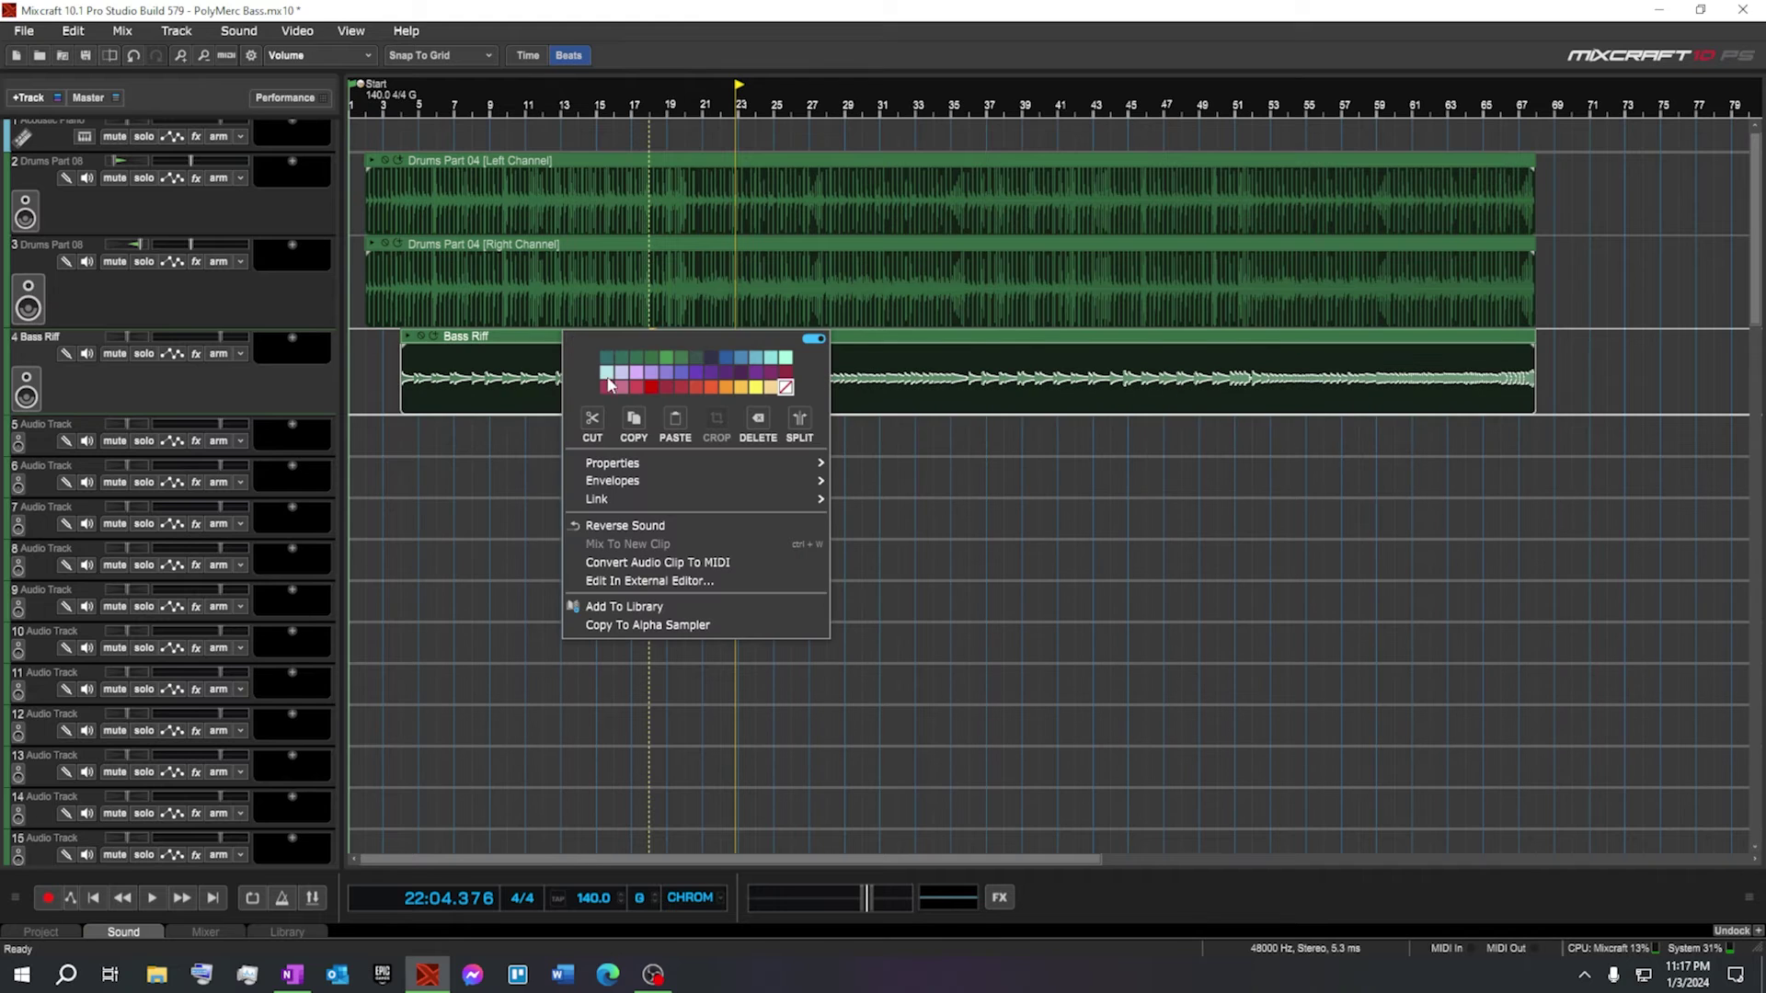
{"action": "left_click", "coordinate": [686, 561]}
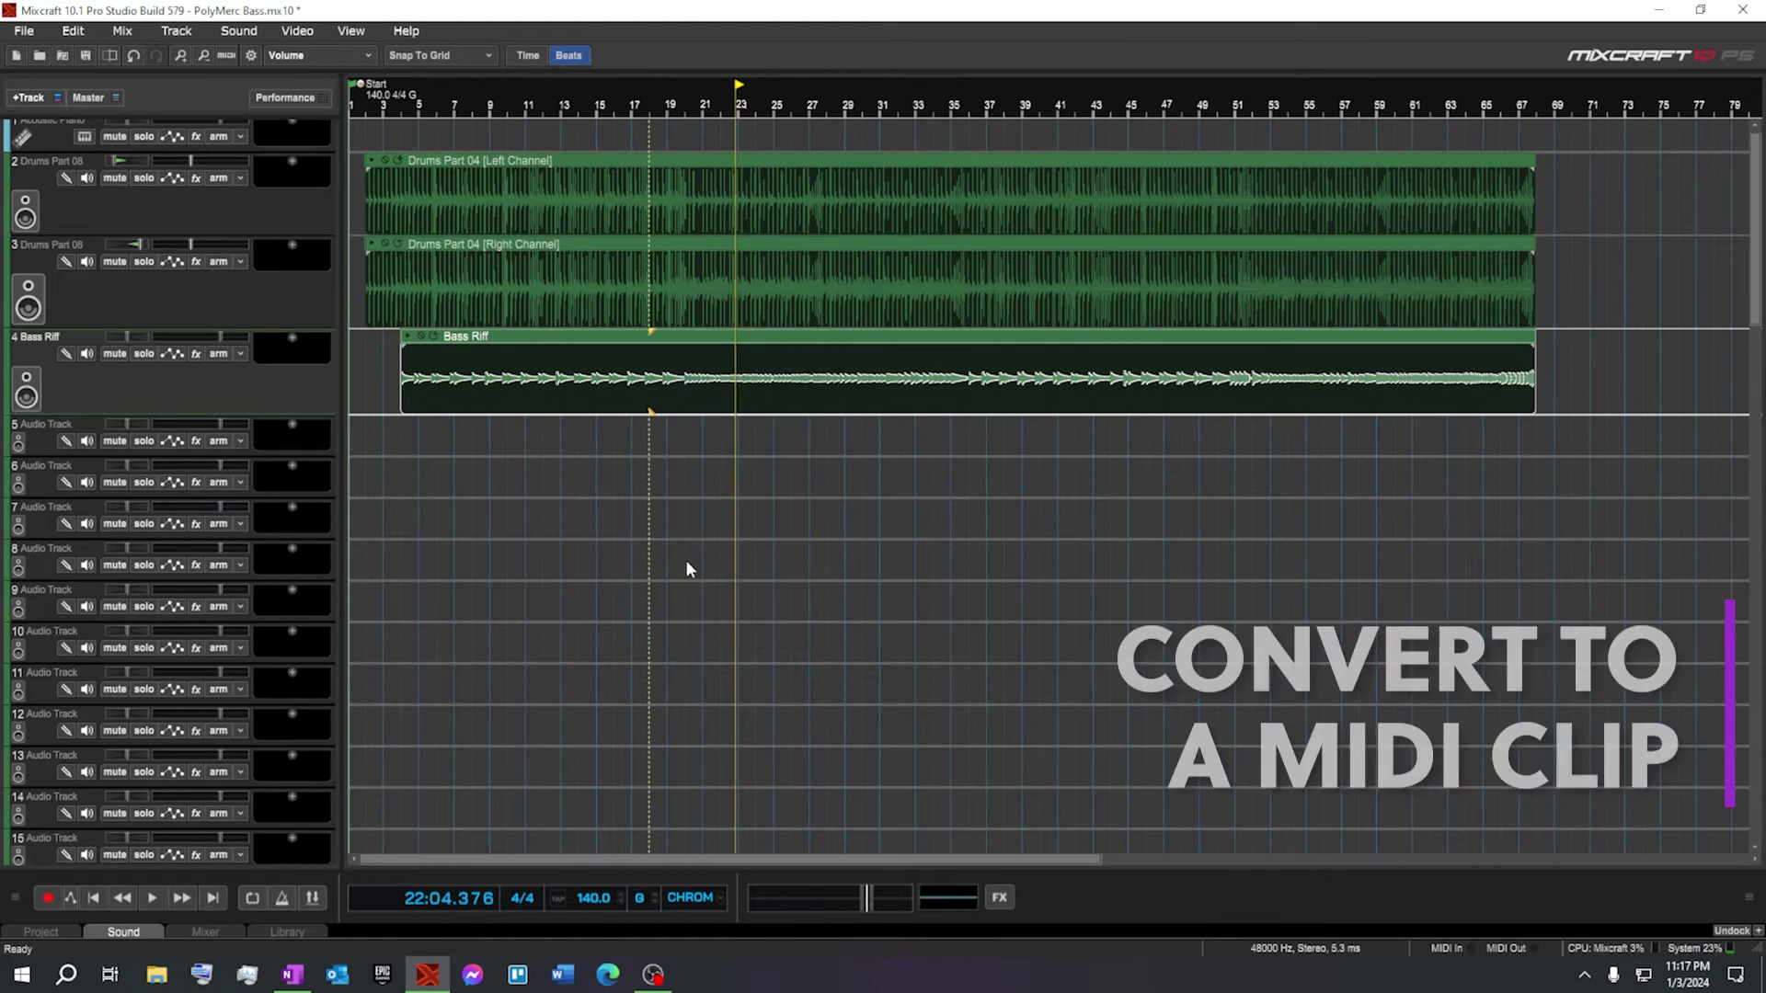
Make the converted MIDI track 5 taller and load the Glass Viper virtual instrument on it
{"action": "left_click_drag", "start_coordinate": [322, 456], "coordinate": [325, 493]}
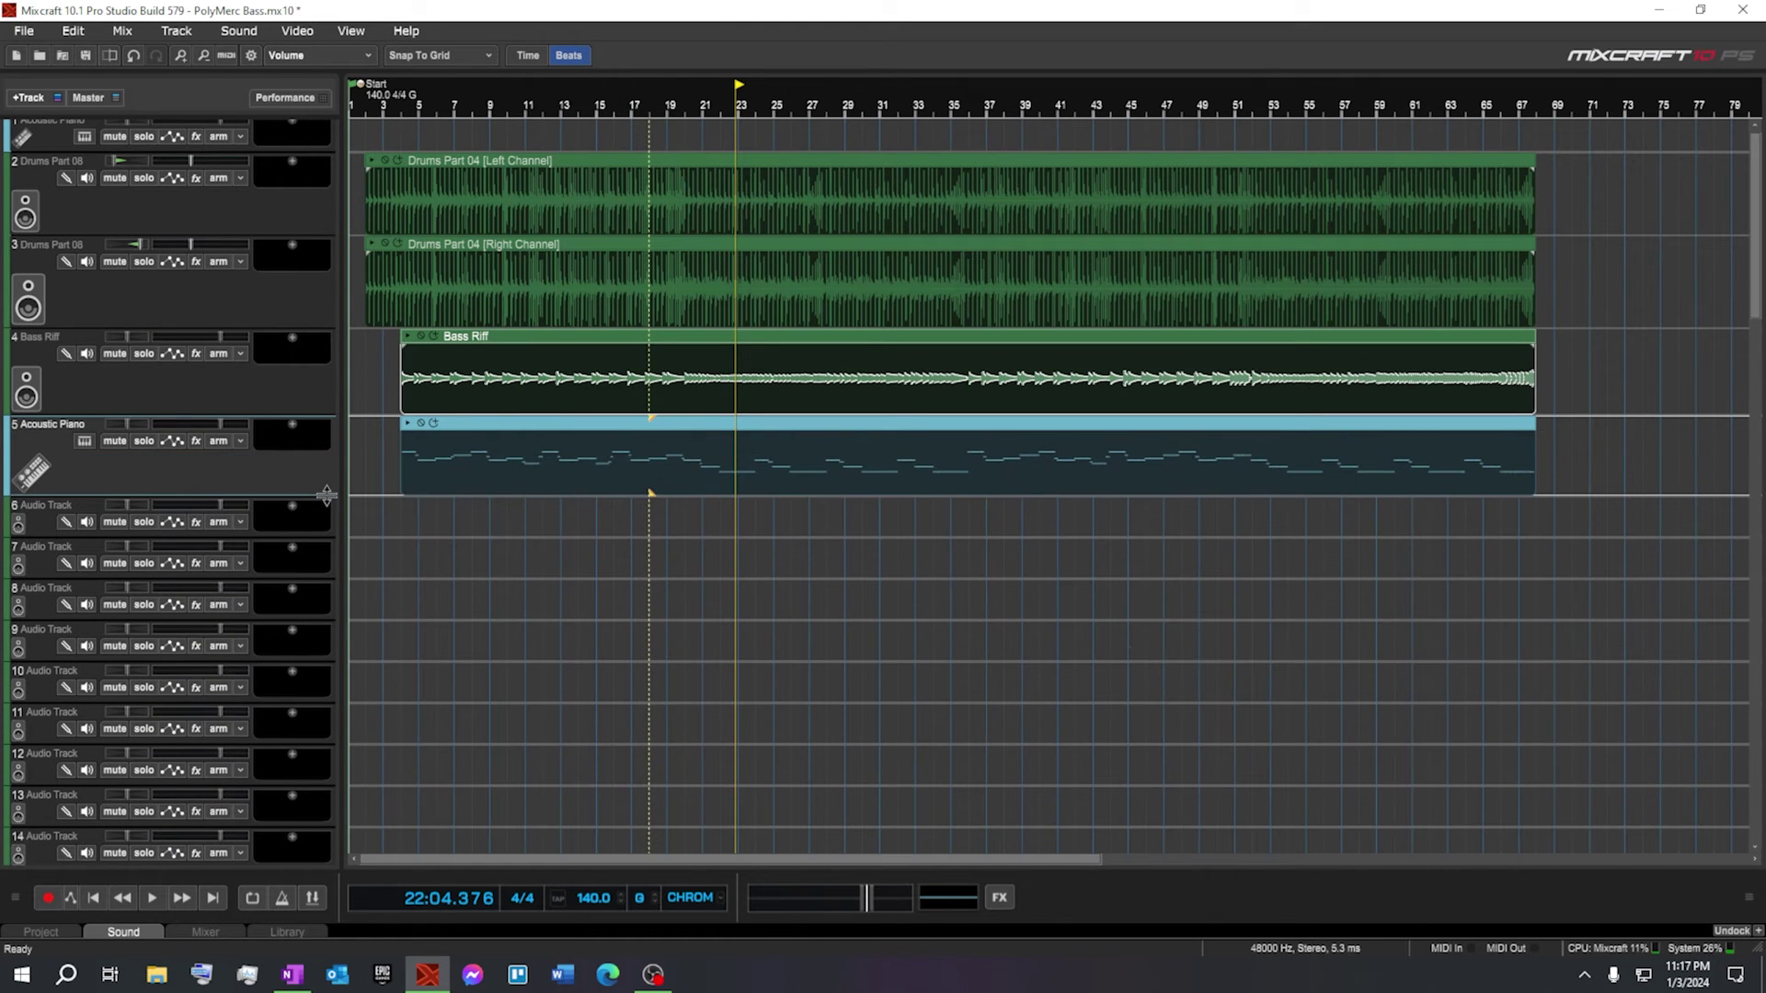
{"action": "left_click", "coordinate": [84, 441]}
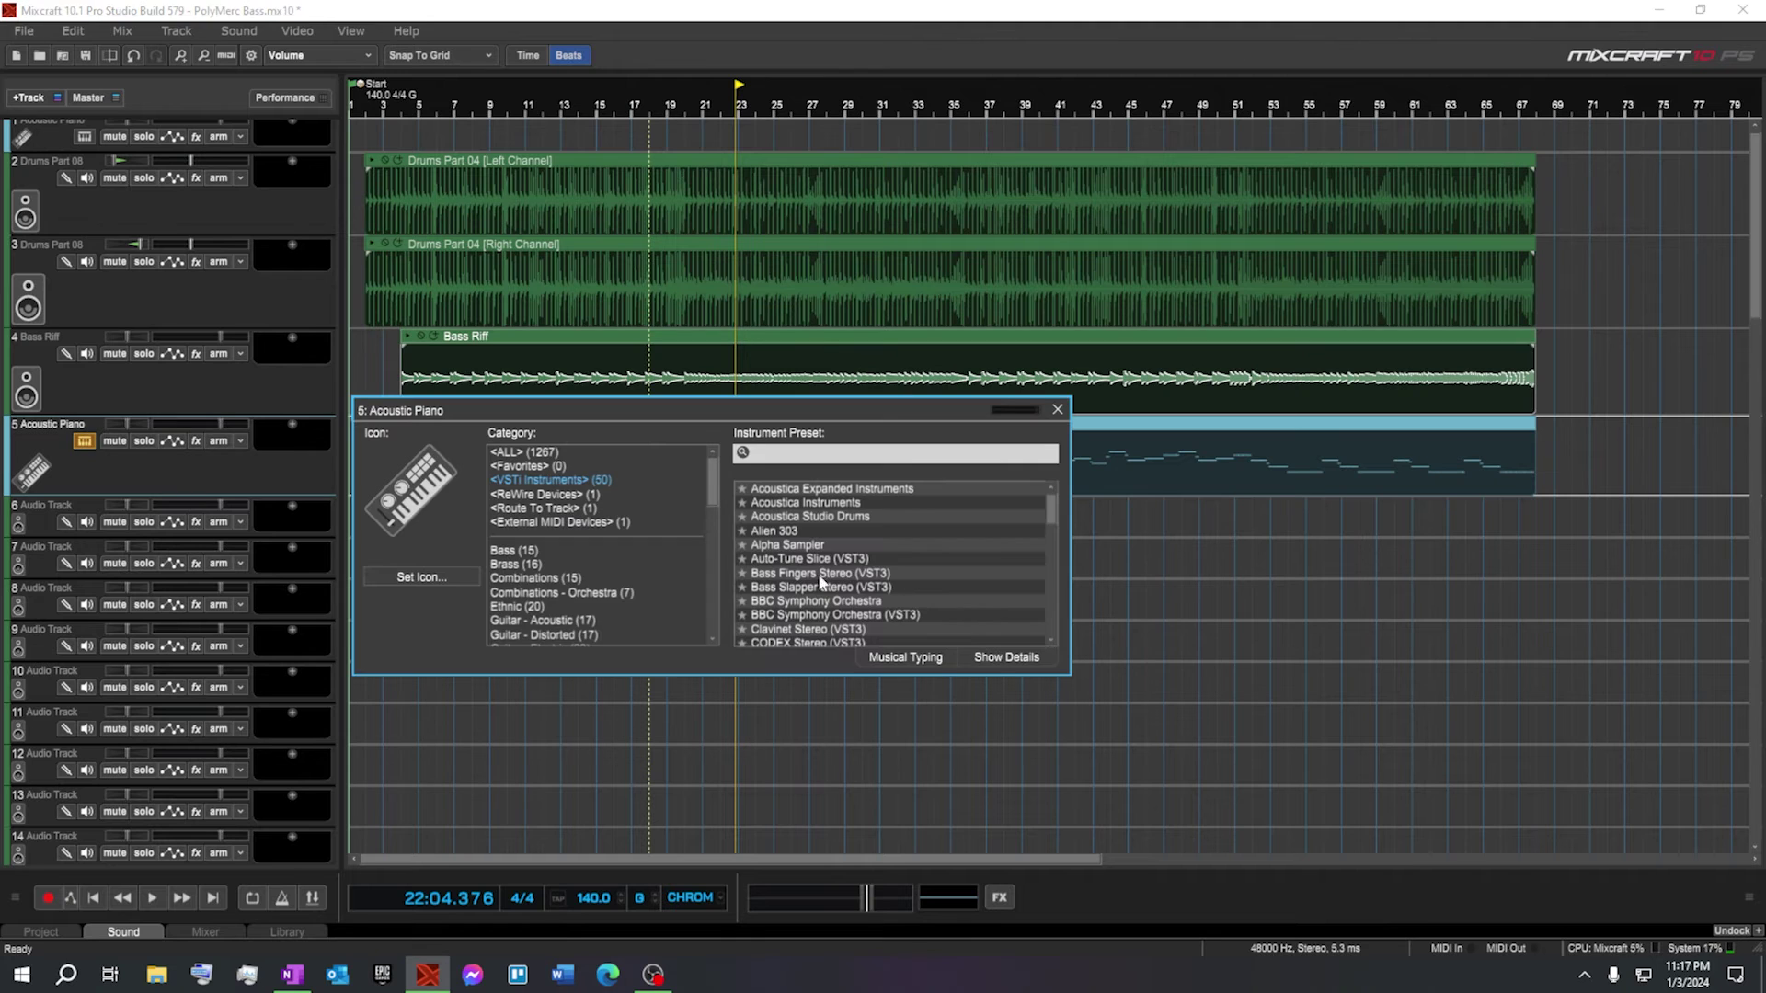
{"action": "scroll", "coordinate": [846, 528], "scroll_direction": "down", "scroll_amount": 7}
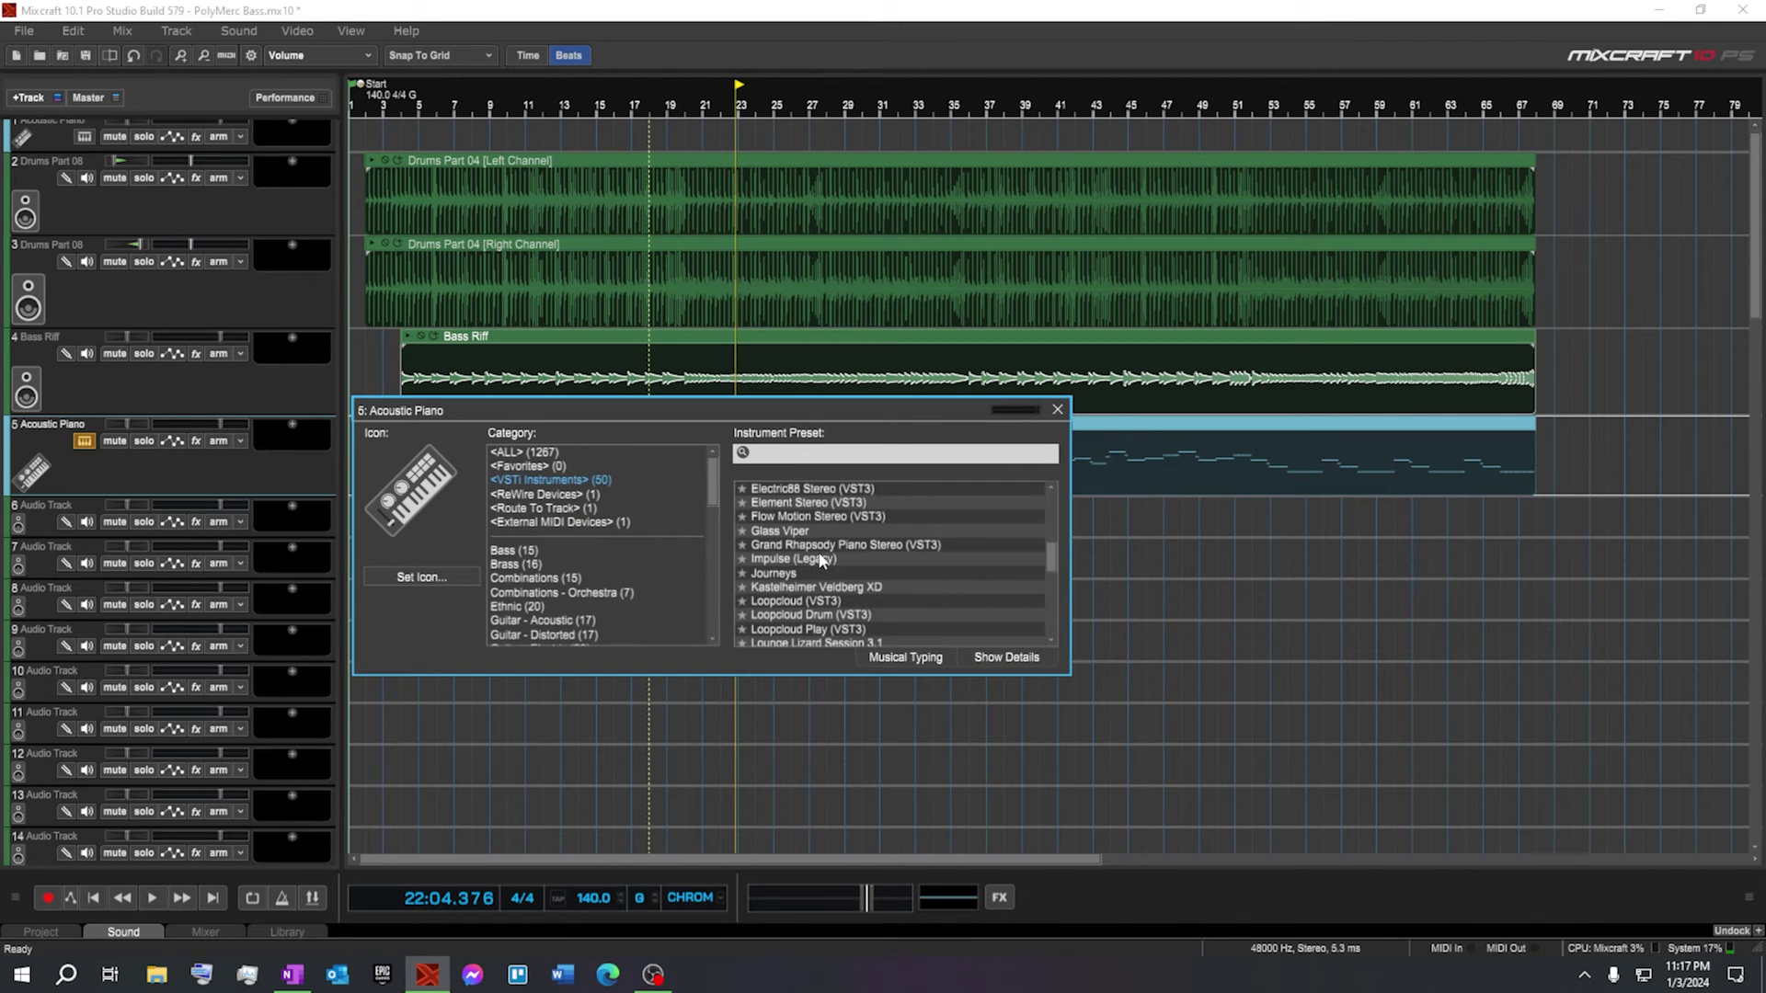
{"action": "left_click", "coordinate": [800, 533]}
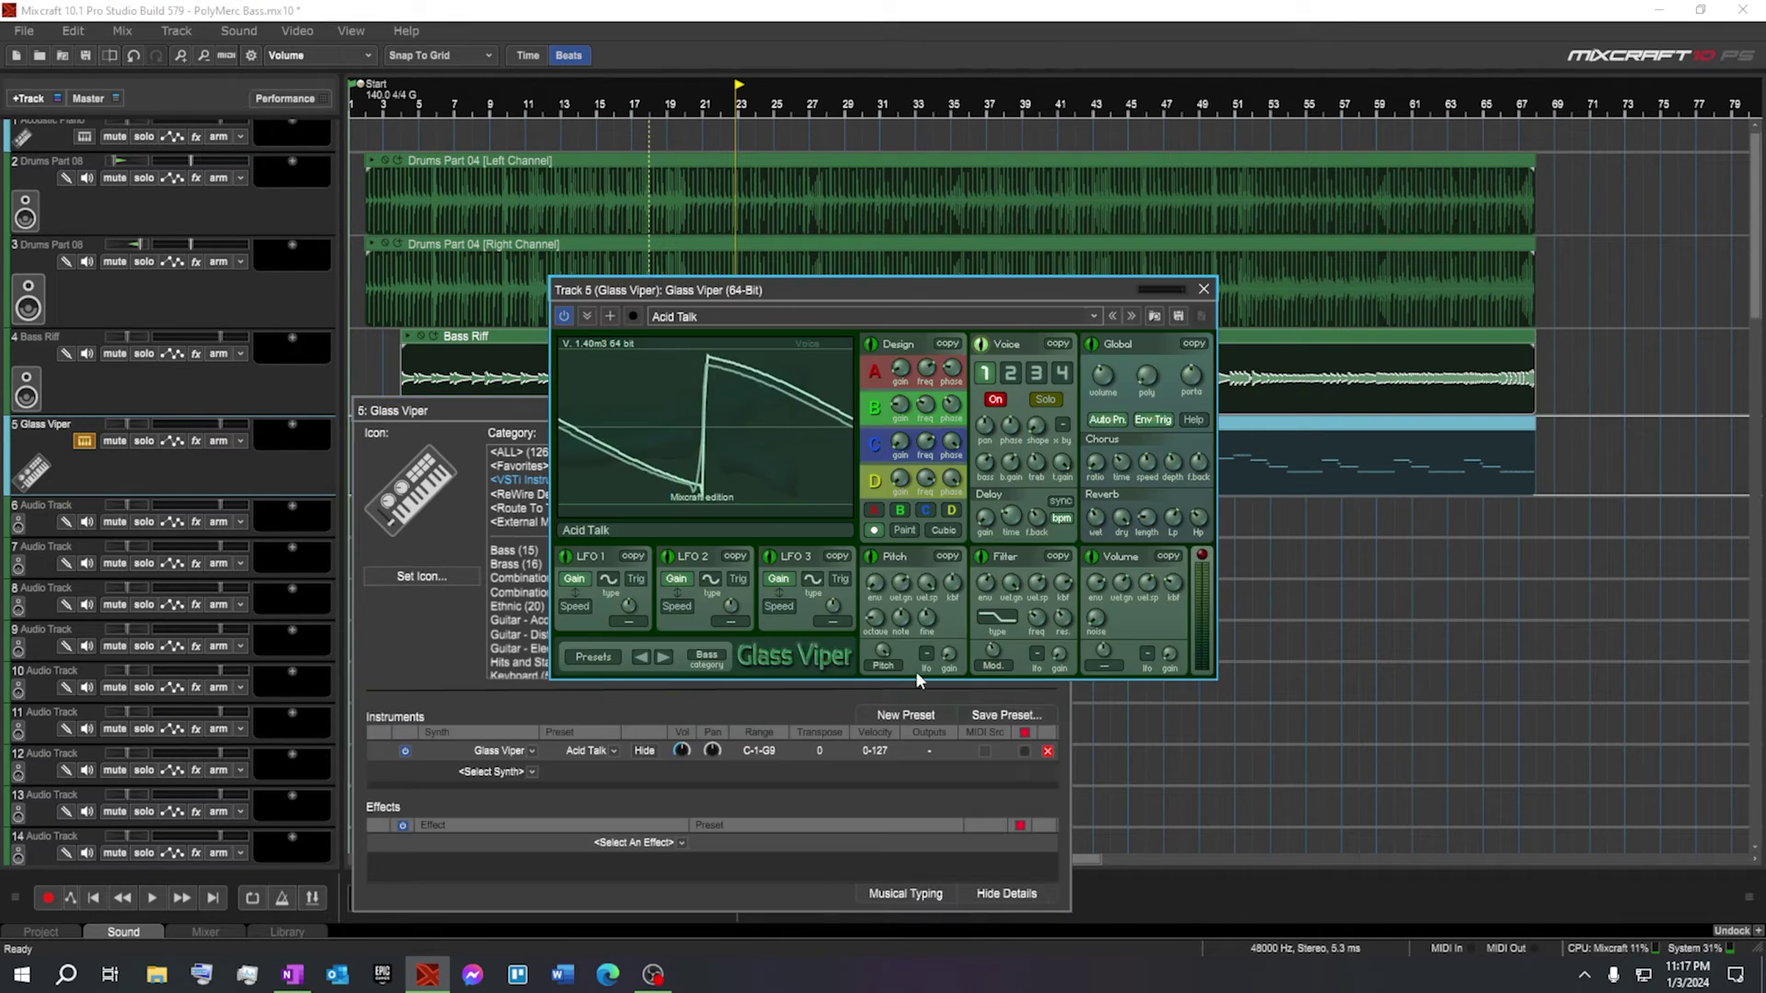
Choose the Deep Groove bass preset in Glass Viper and close the synth and instrument windows
{"action": "left_click", "coordinate": [605, 652]}
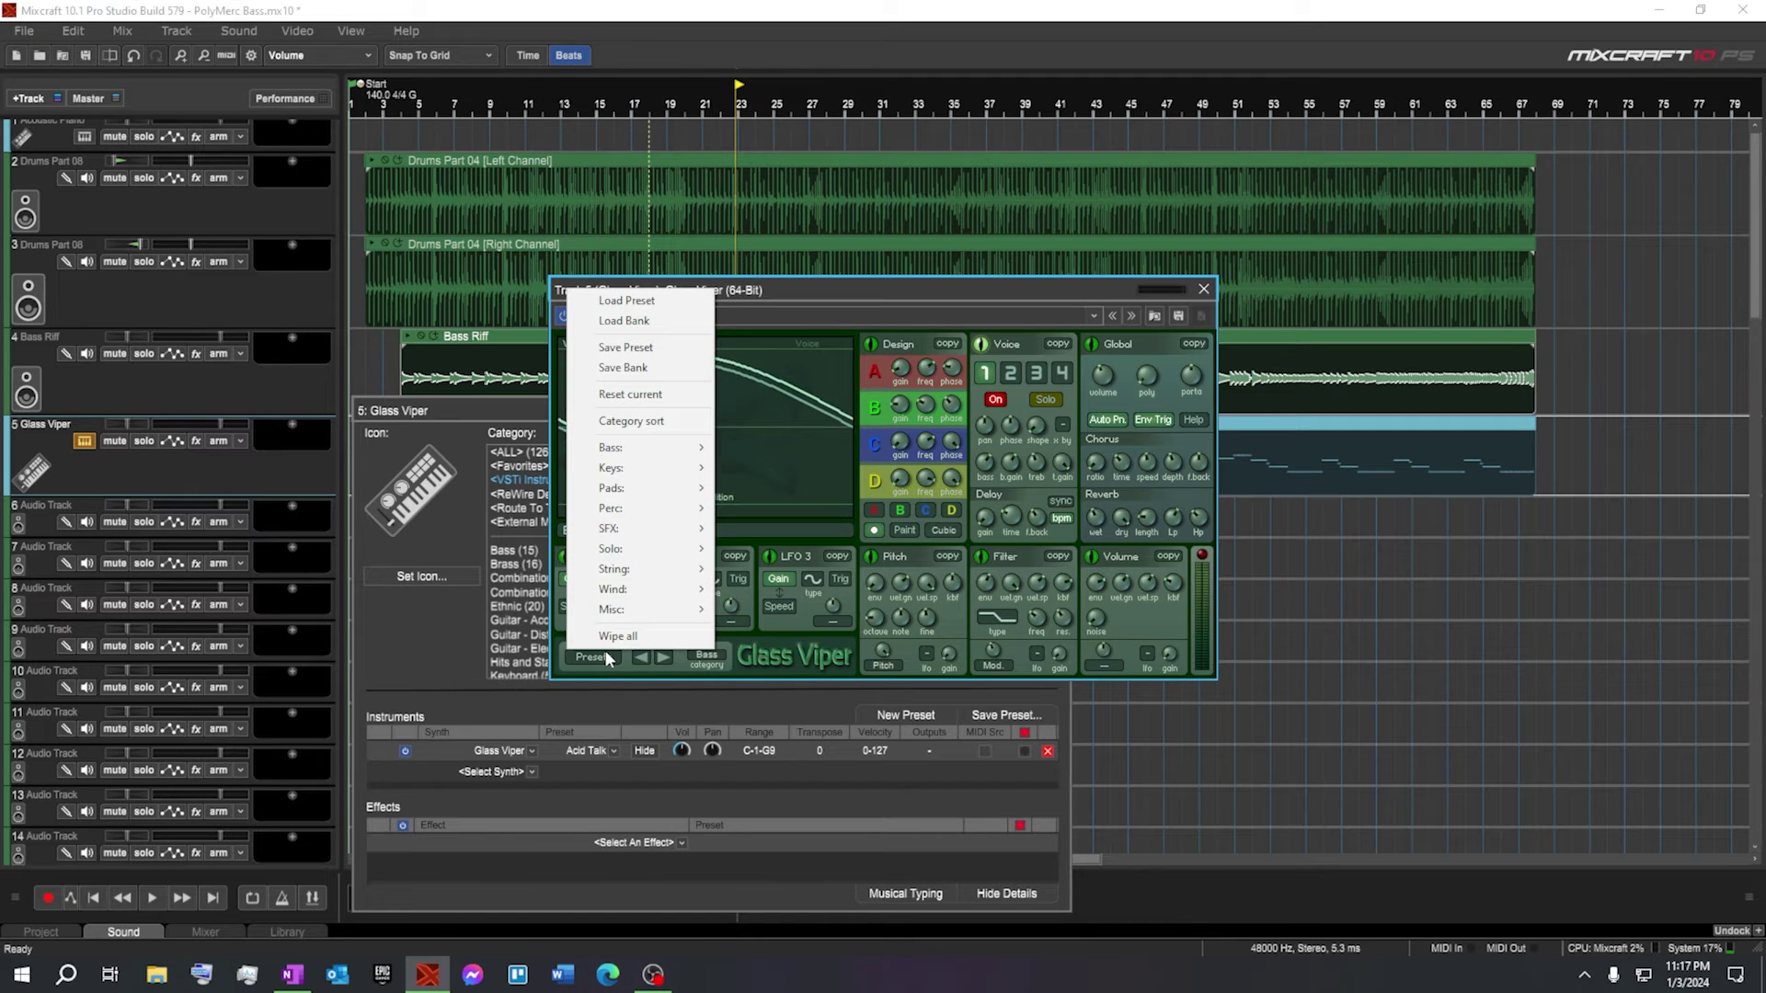
{"action": "mouse_move", "coordinate": [636, 448]}
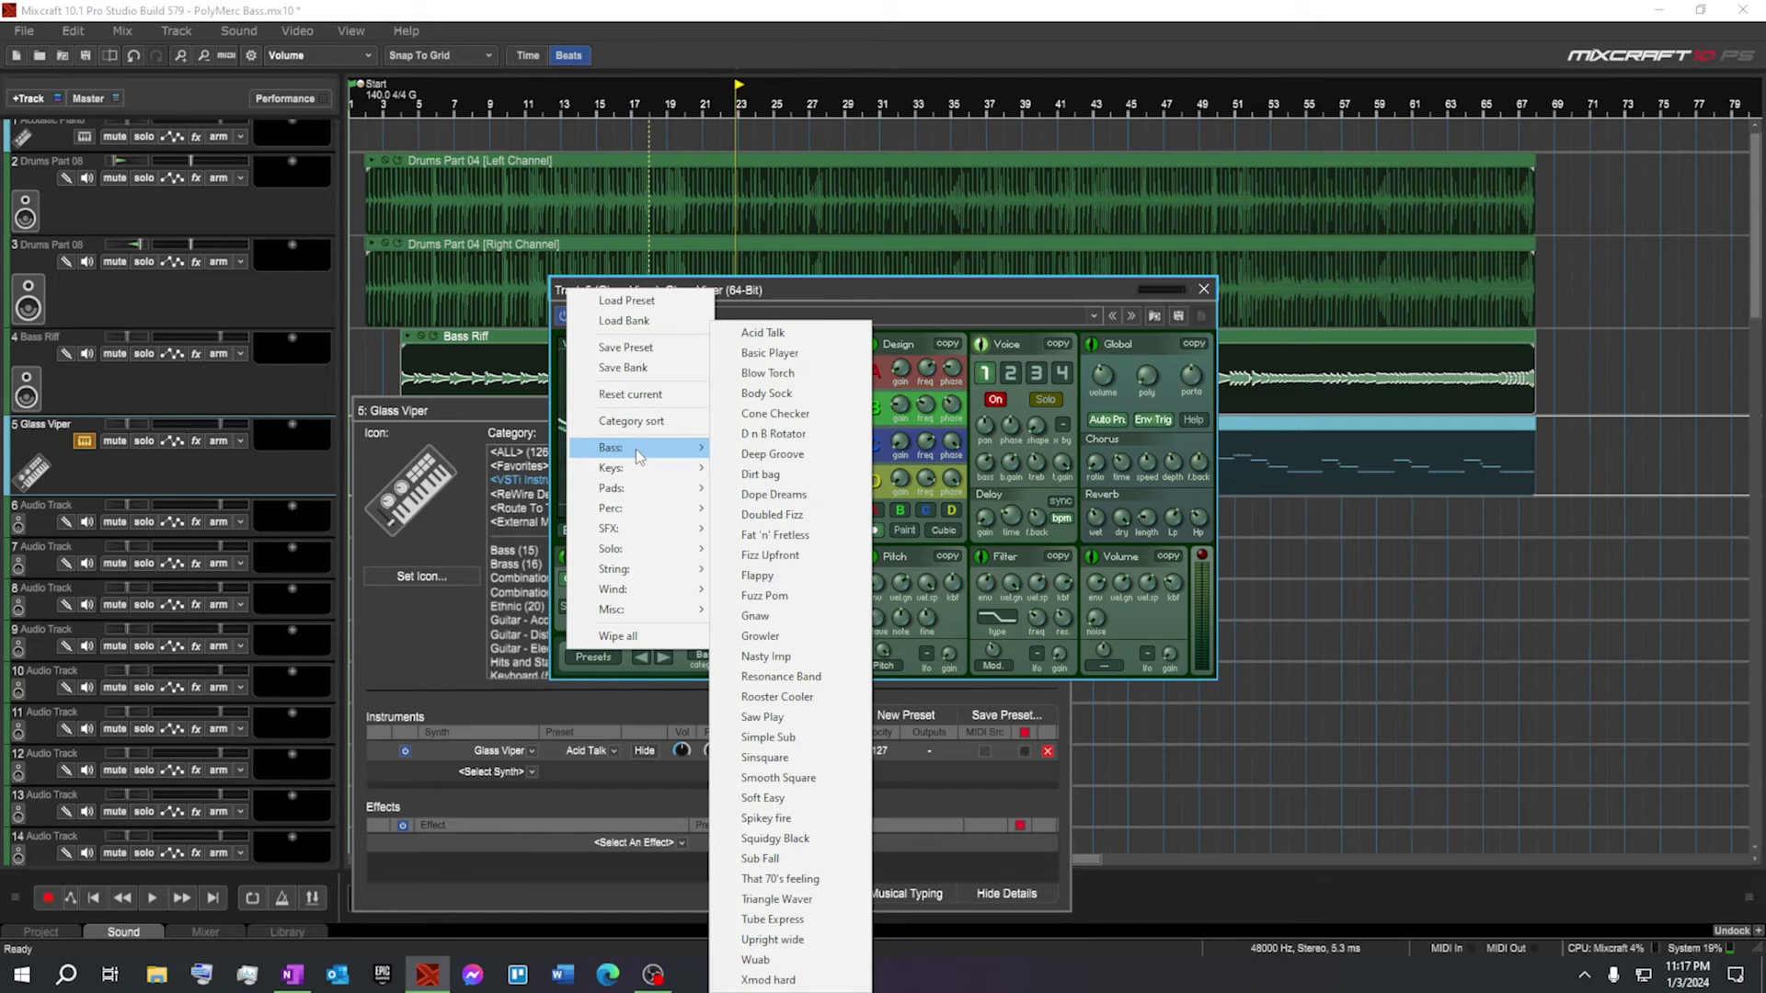
{"action": "left_click", "coordinate": [776, 456]}
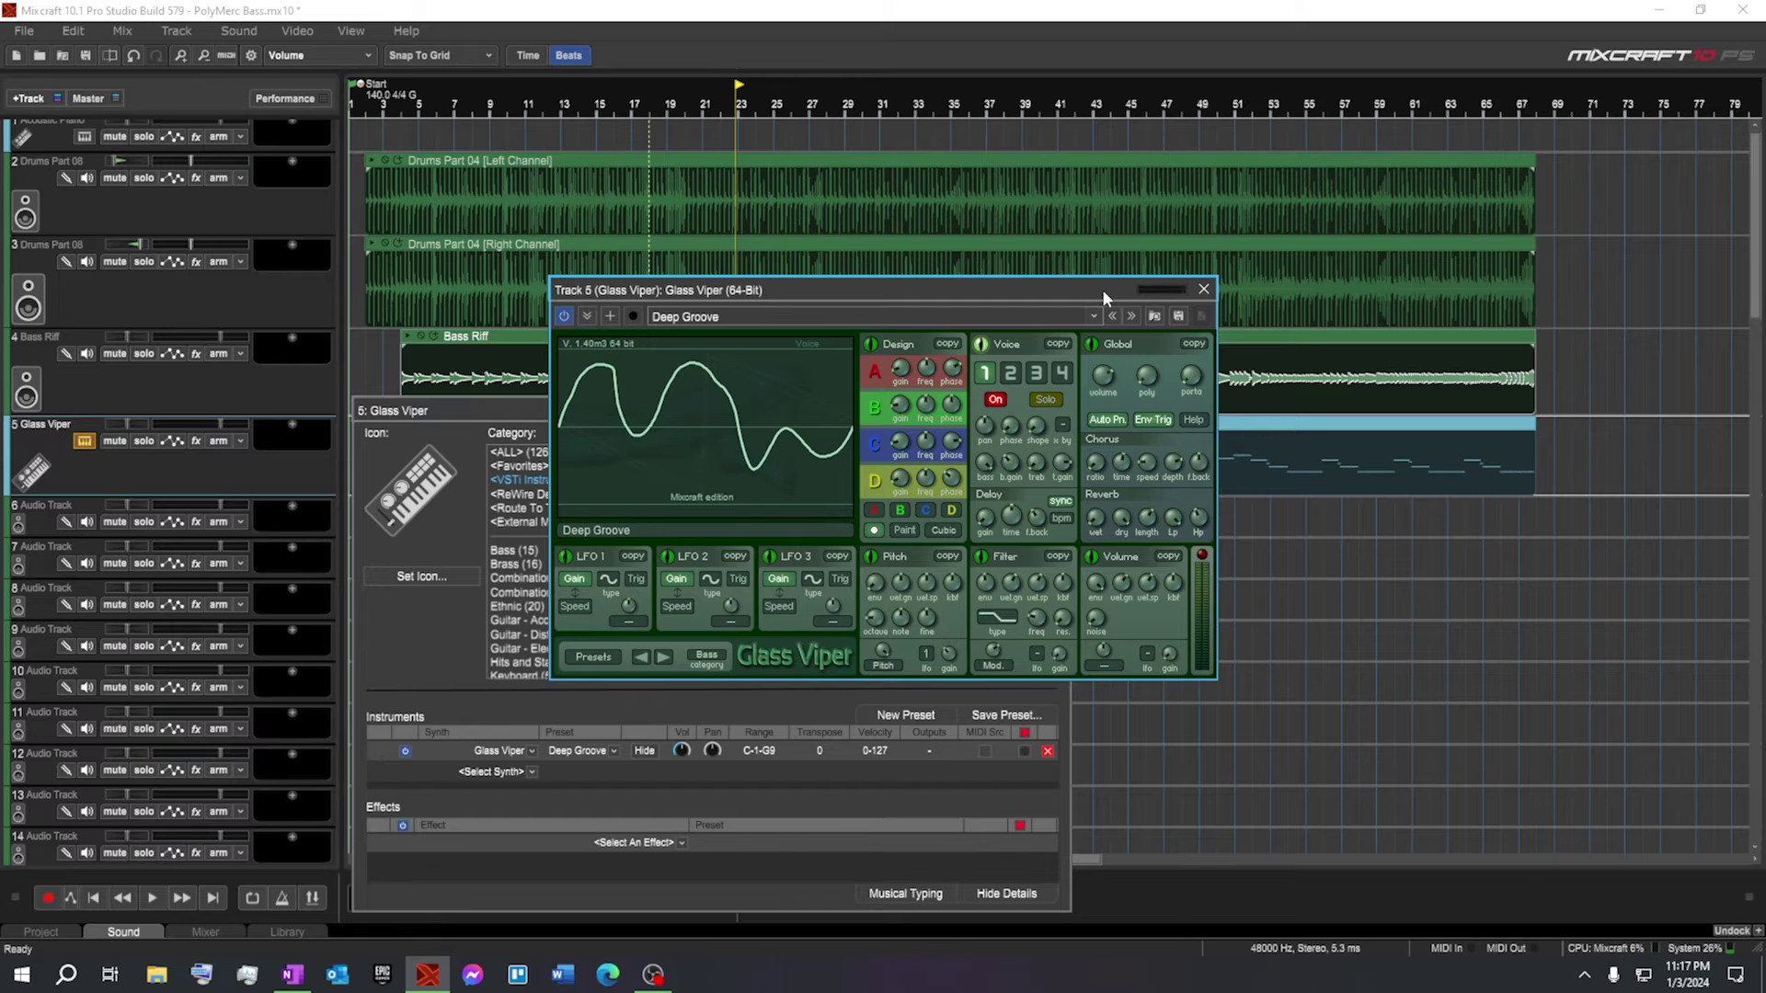
{"action": "left_click_drag", "start_coordinate": [1102, 288], "coordinate": [1179, 355]}
{"action": "left_click", "coordinate": [1279, 354]}
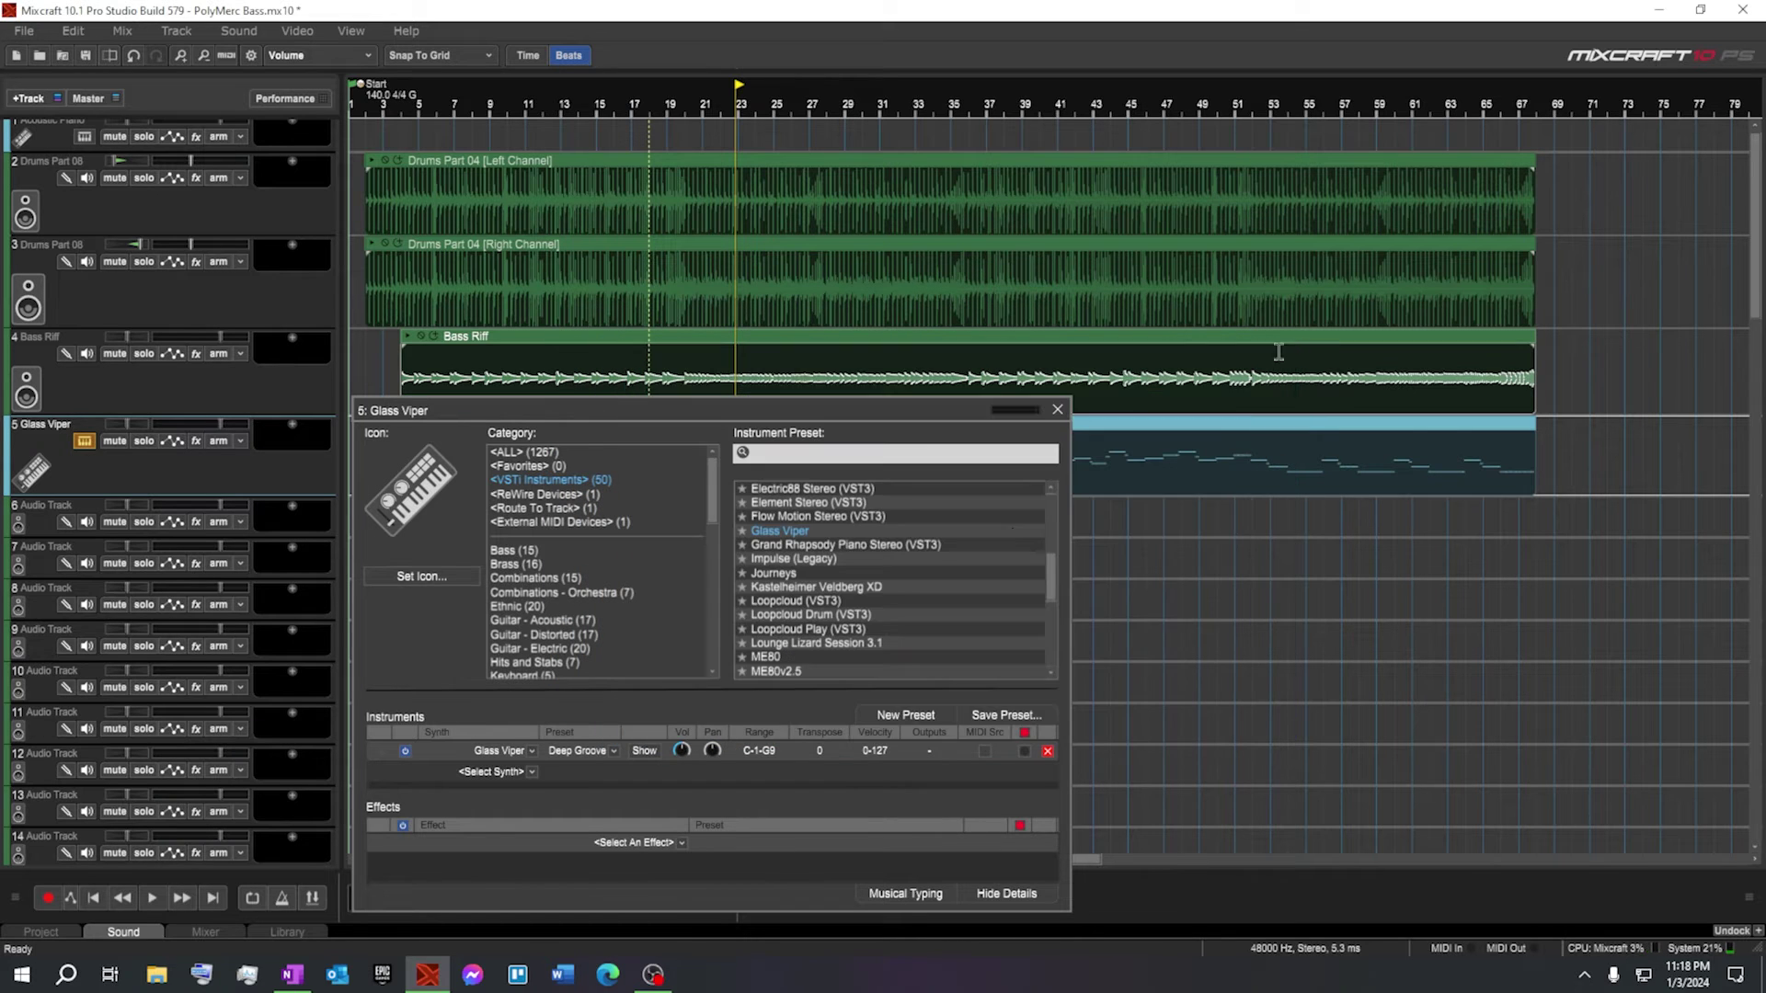
{"action": "left_click", "coordinate": [1057, 410]}
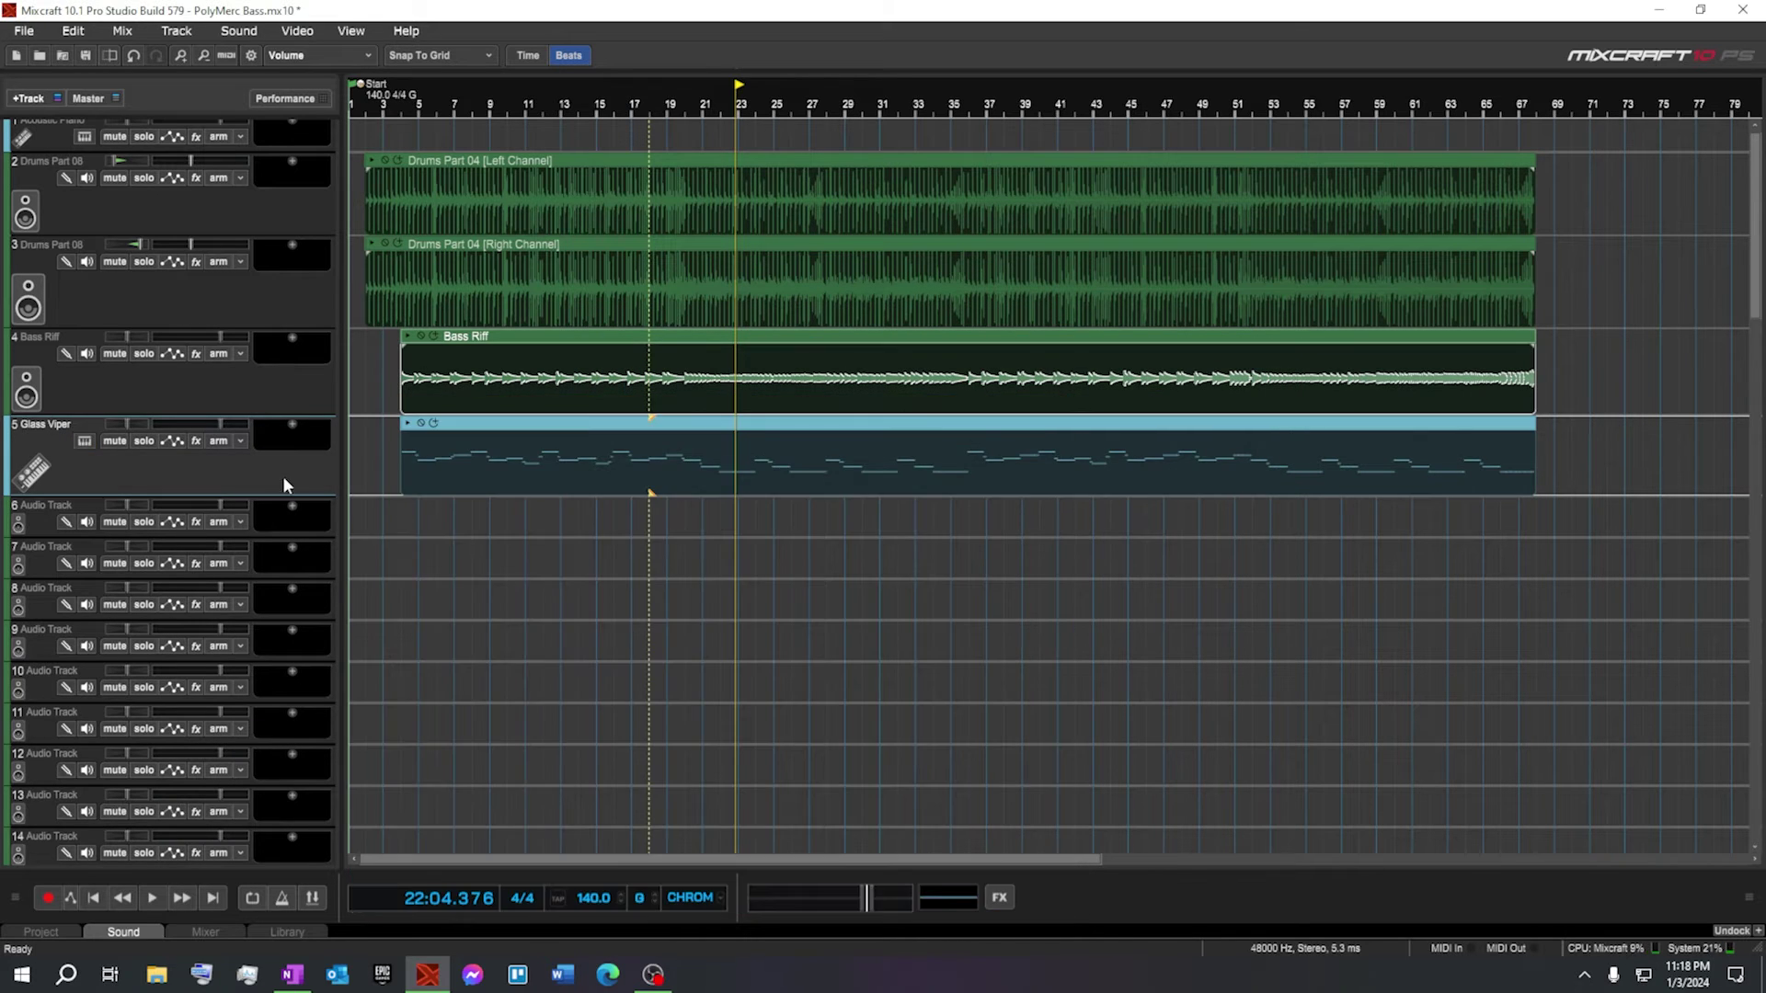
Play the project from bar 3 with the new MIDI bass and make the Glass Viper track taller
{"action": "left_click", "coordinate": [386, 379]}
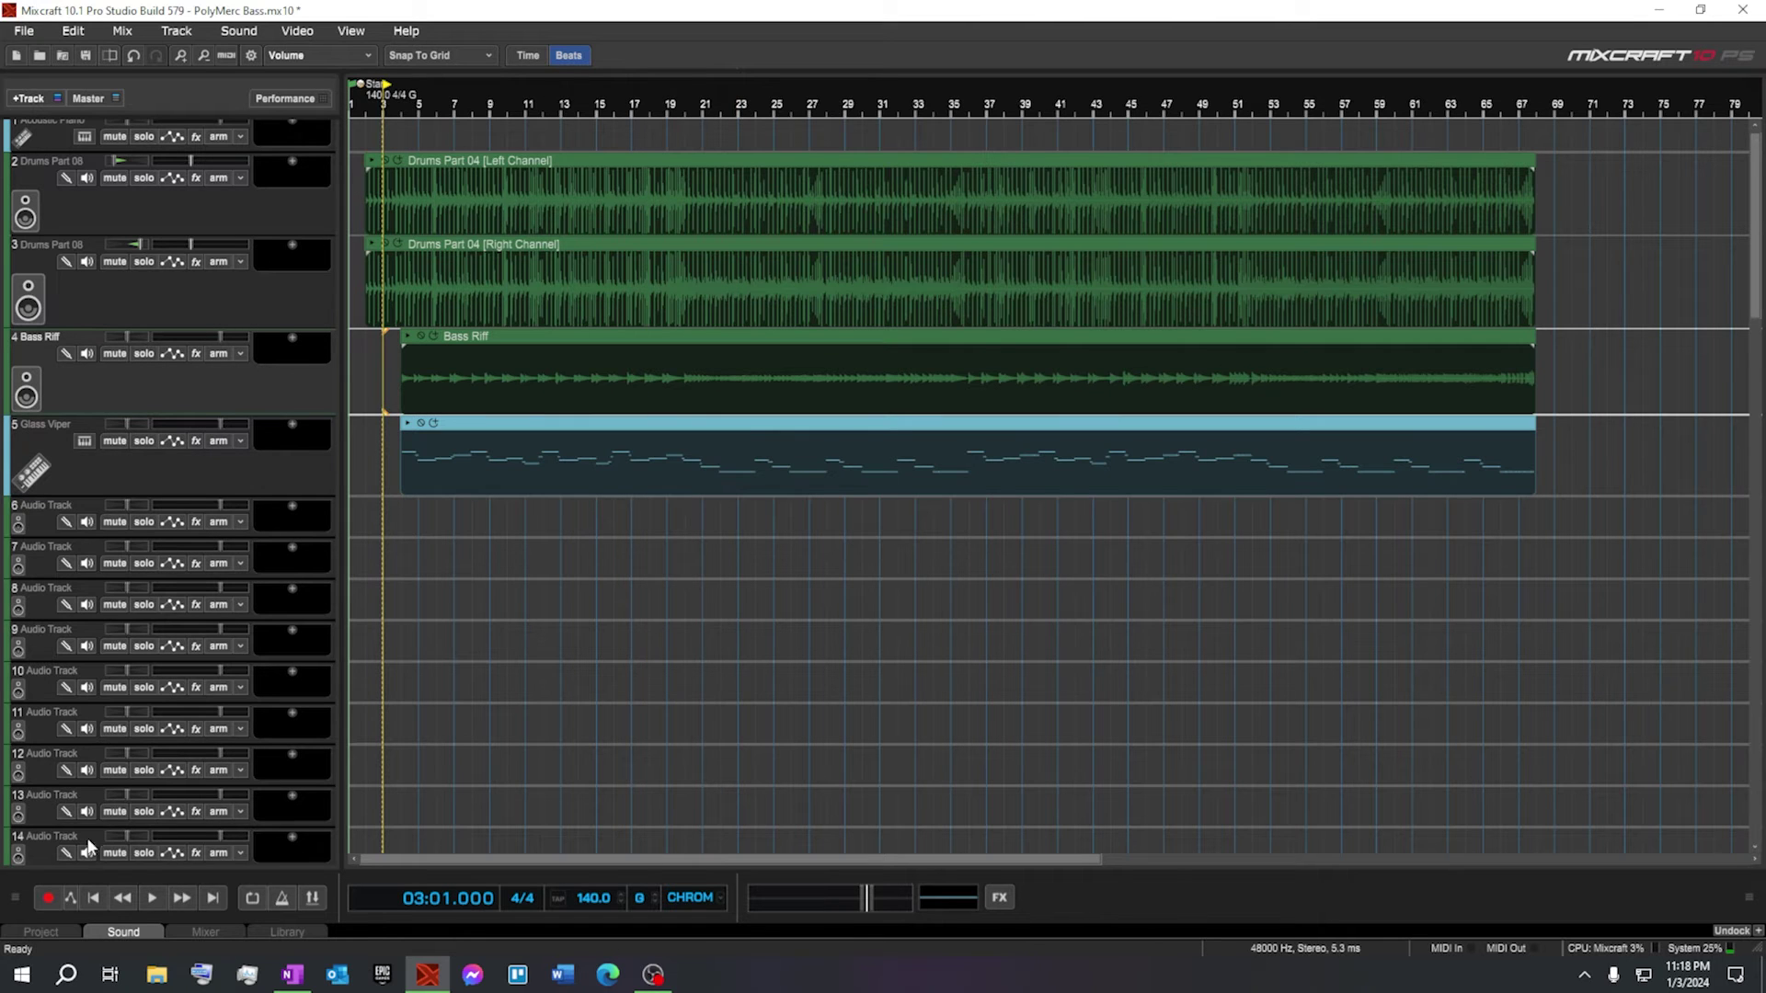
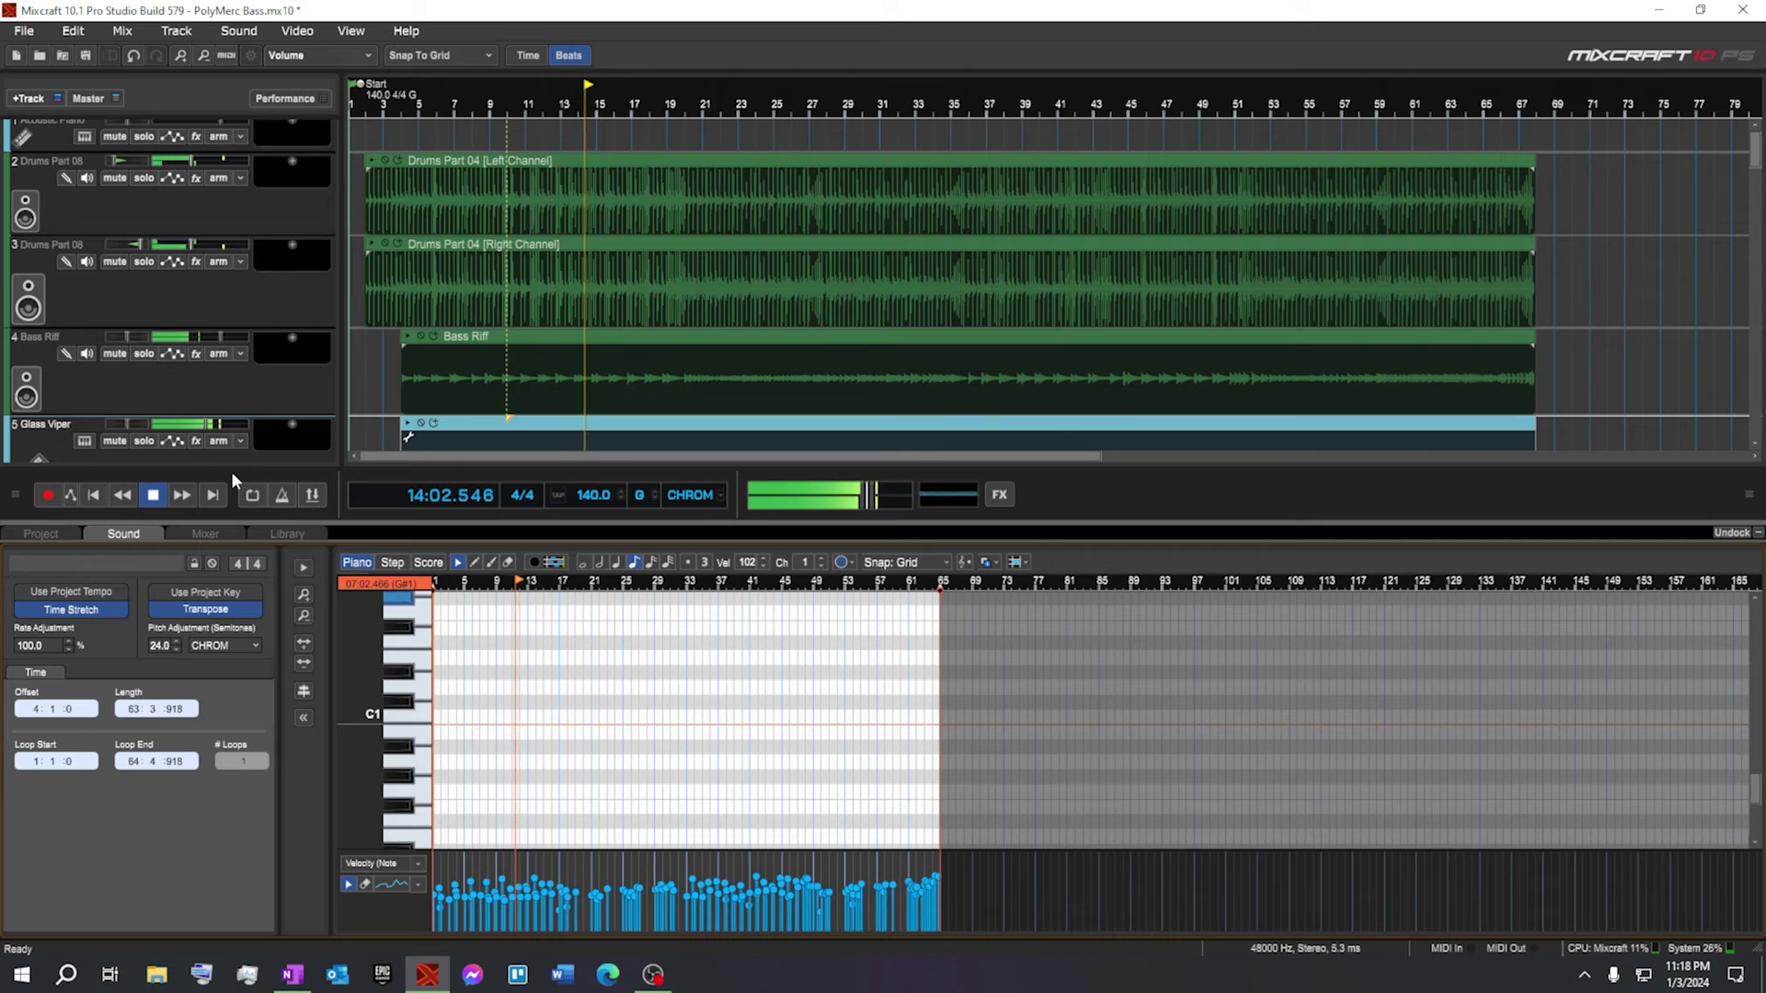
{"action": "left_click", "coordinate": [1759, 535]}
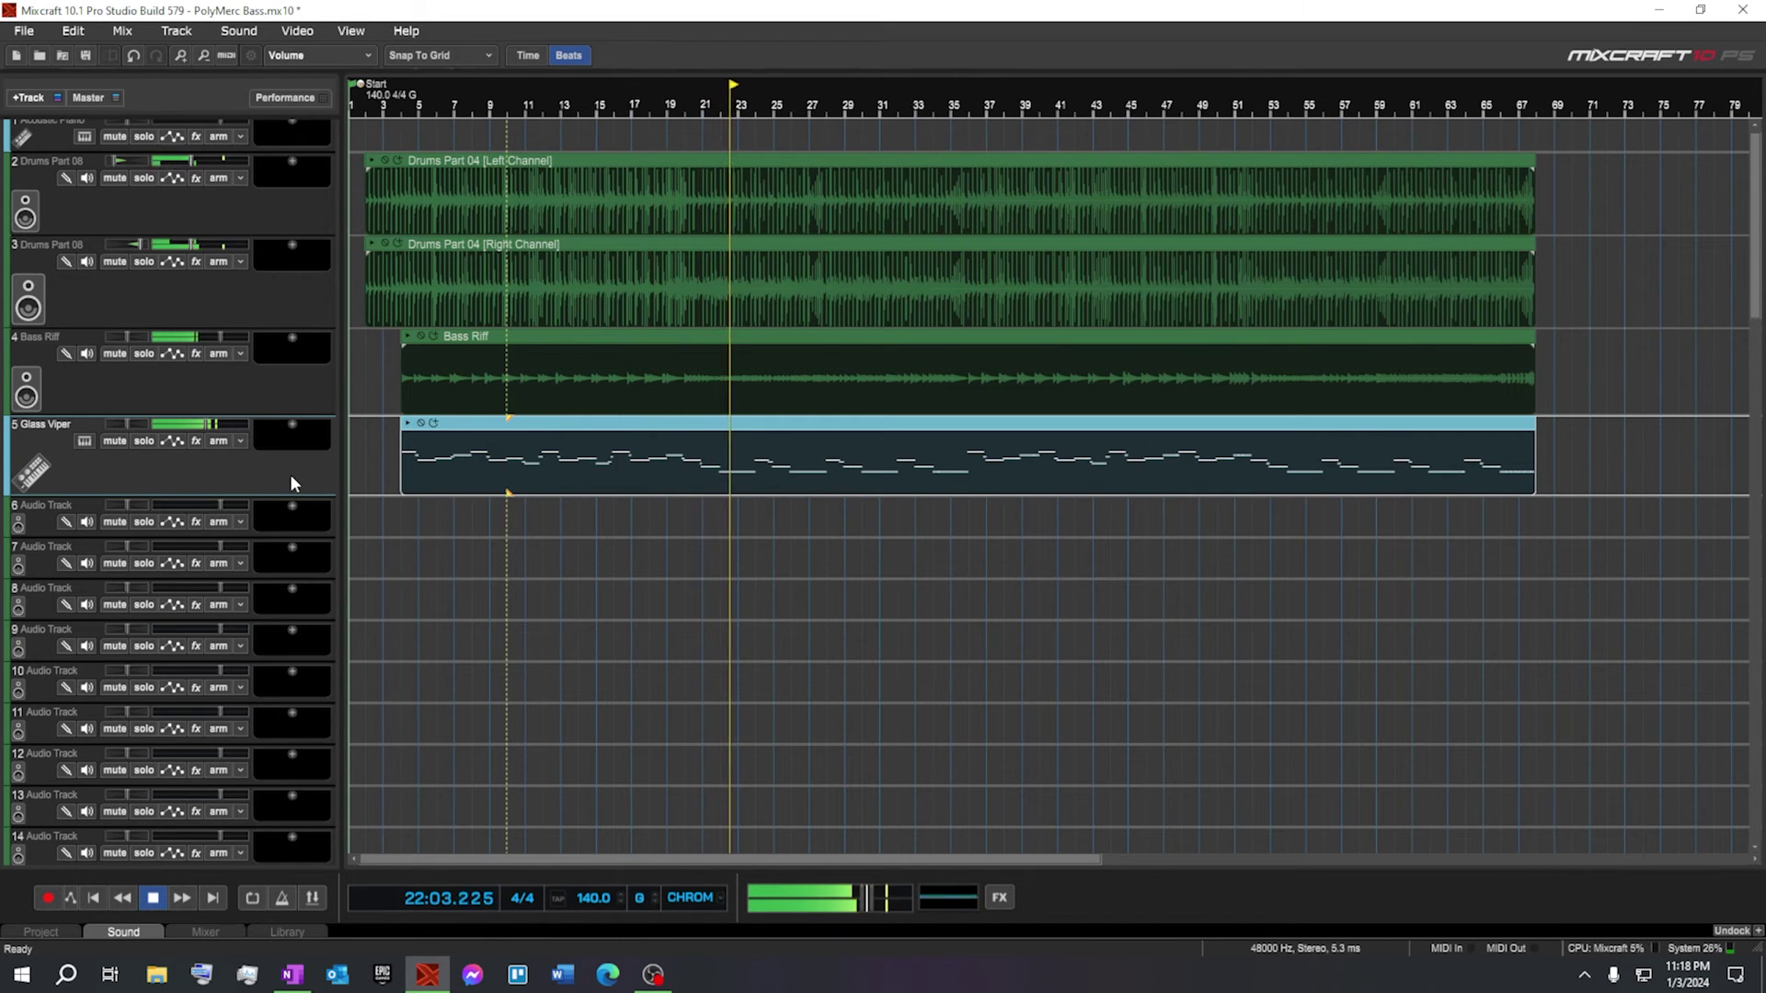
{"action": "left_click_drag", "start_coordinate": [299, 497], "coordinate": [299, 612]}
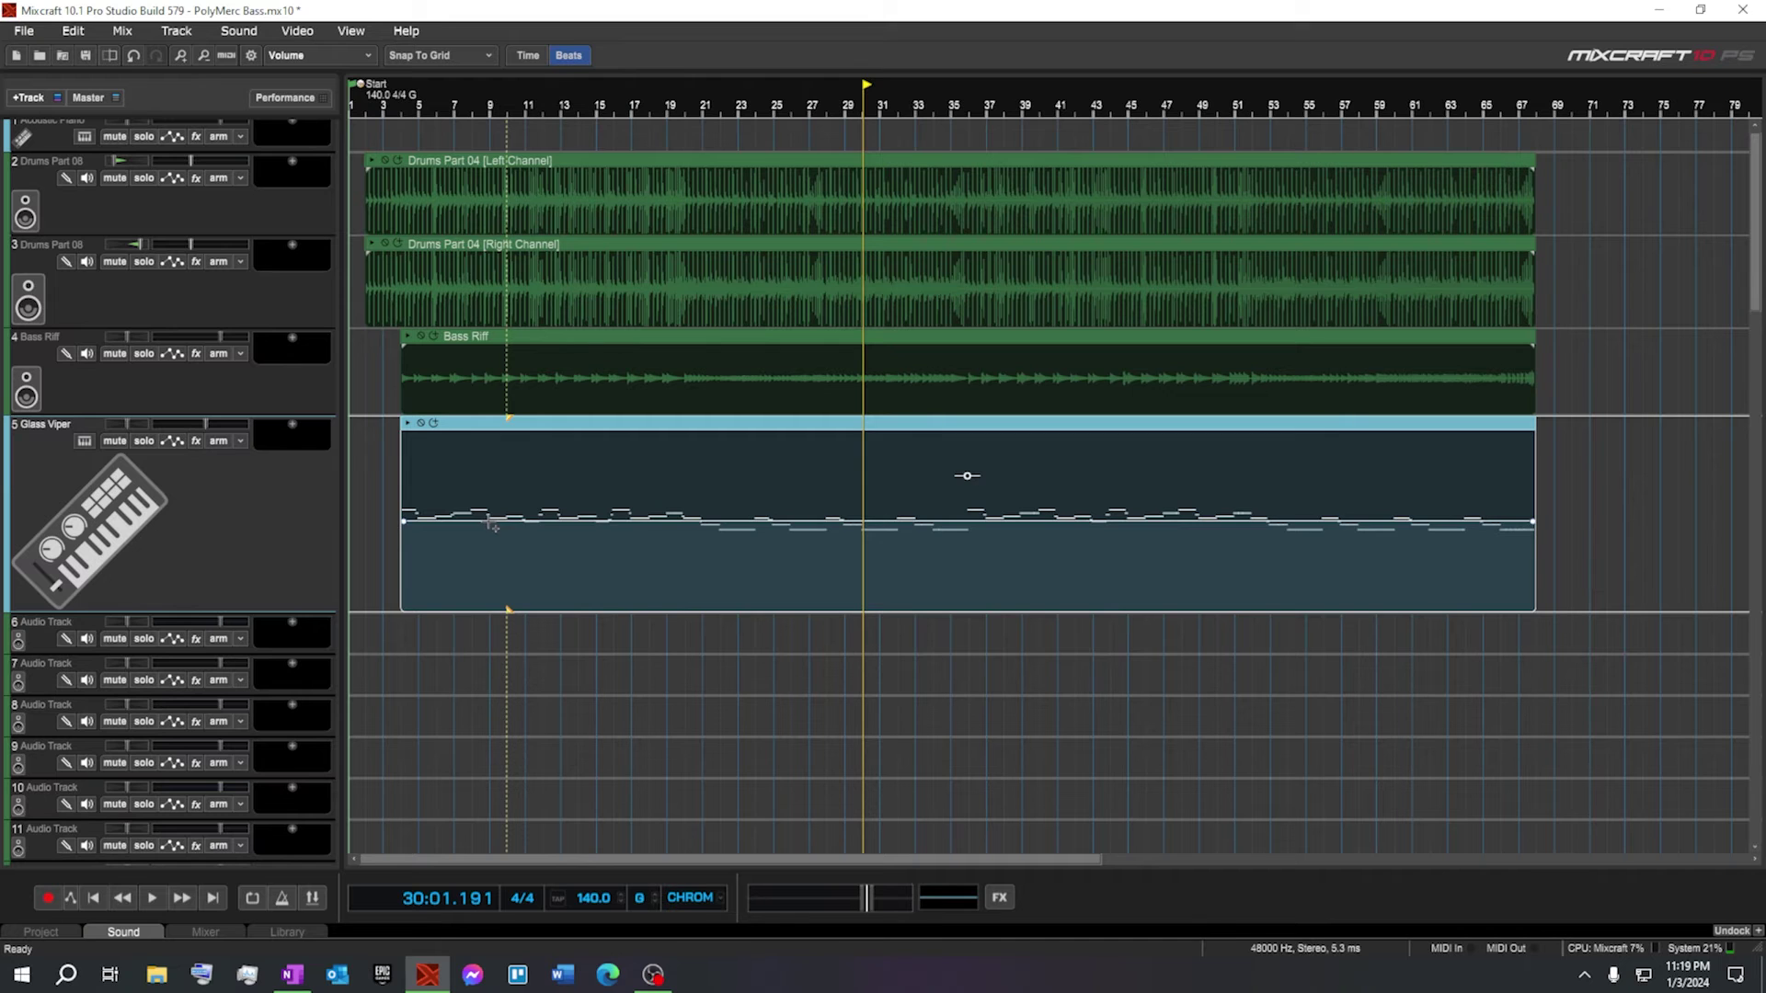
Open the Glass Viper MIDI clip in a widened, undocked editor and look over its notes in step and piano views
{"action": "double_click", "coordinate": [580, 424]}
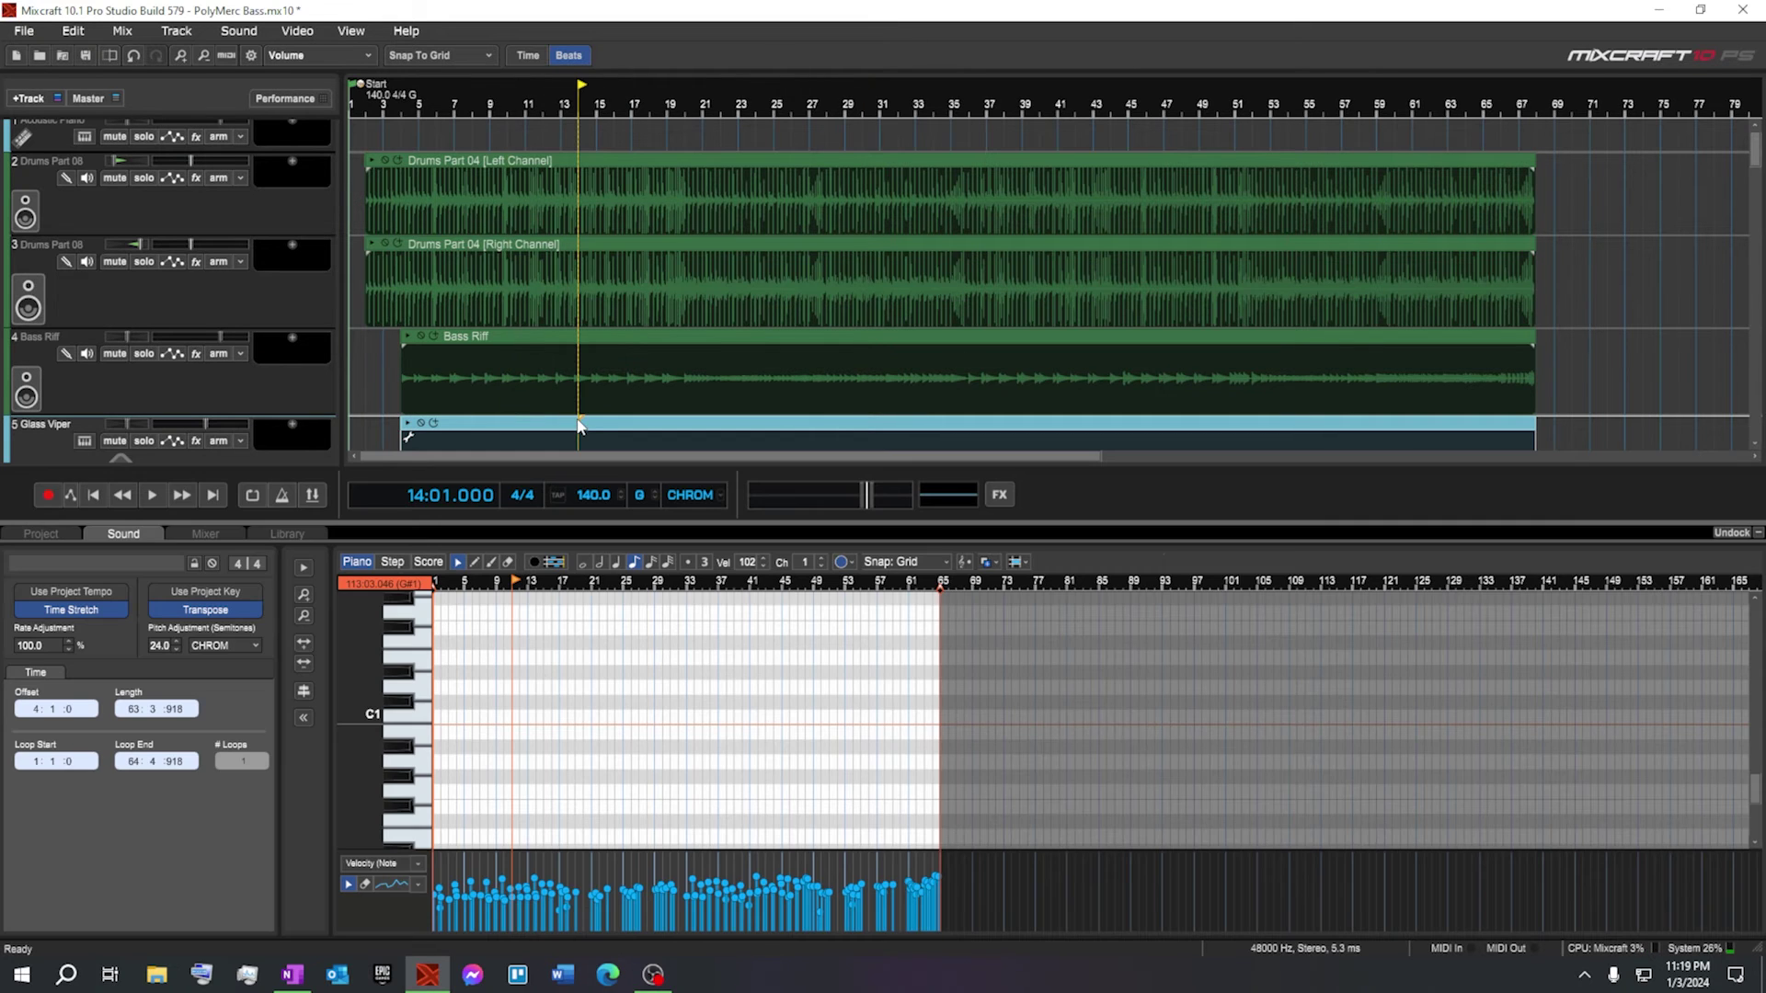
{"action": "left_click", "coordinate": [391, 562]}
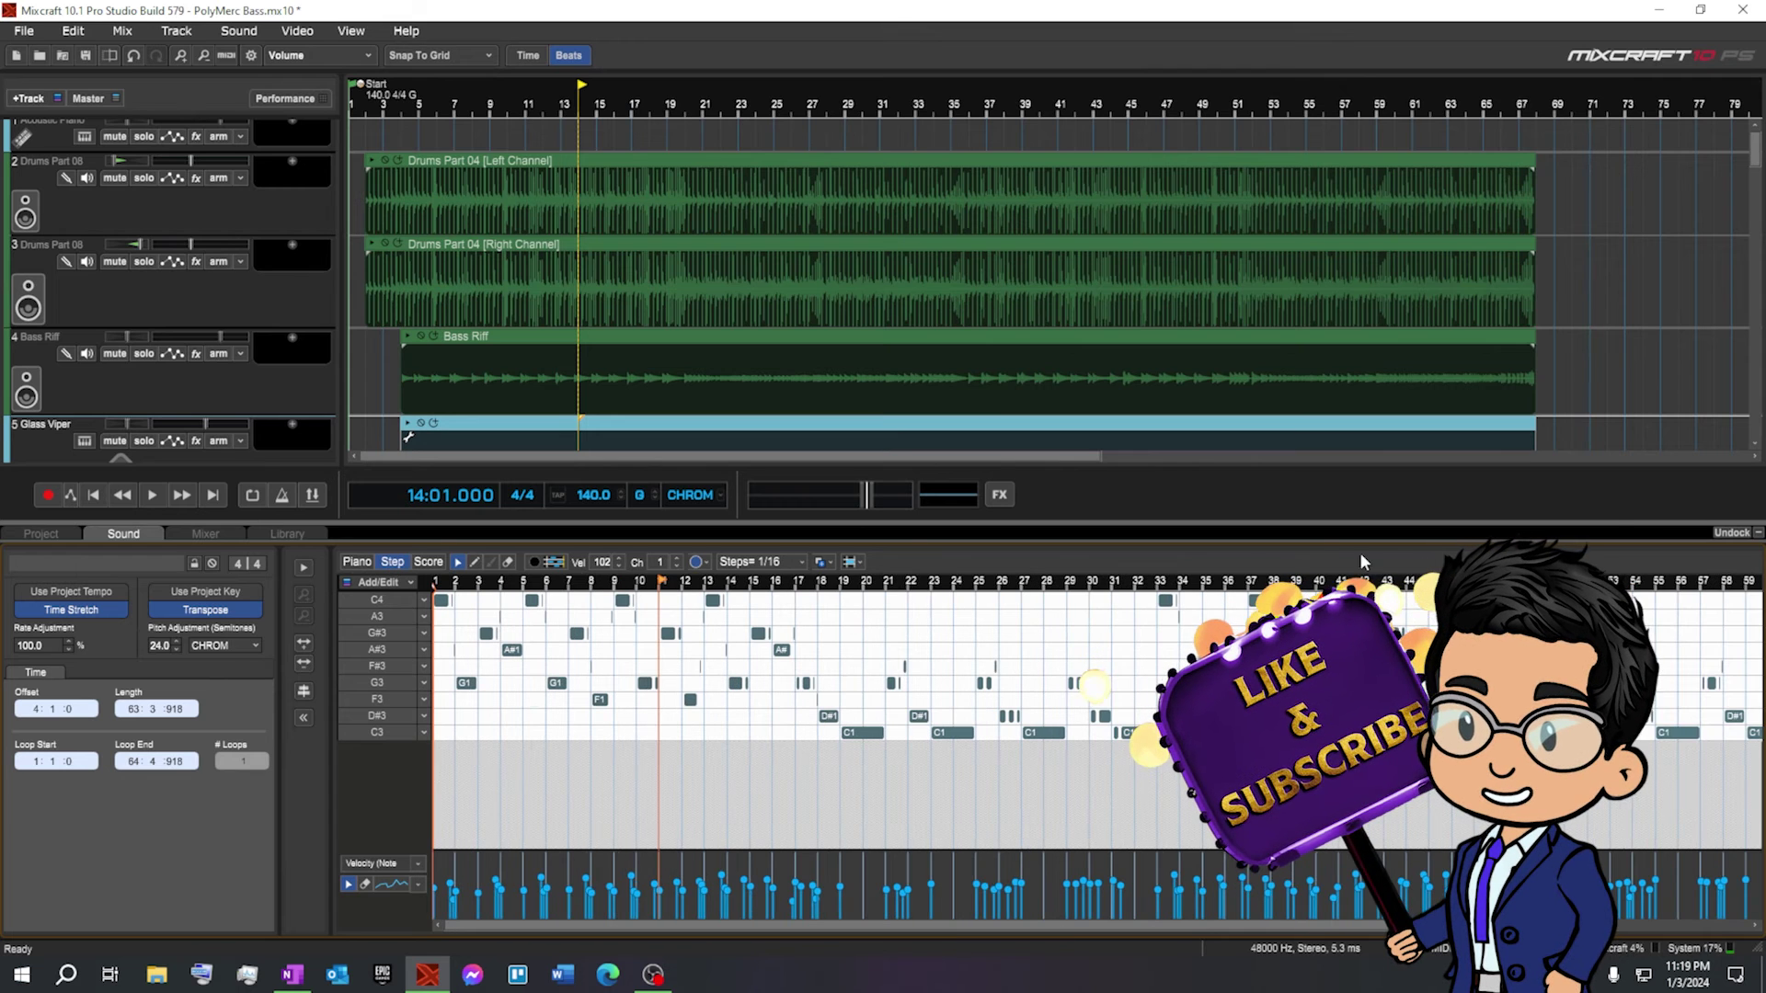
{"action": "left_click", "coordinate": [1732, 532]}
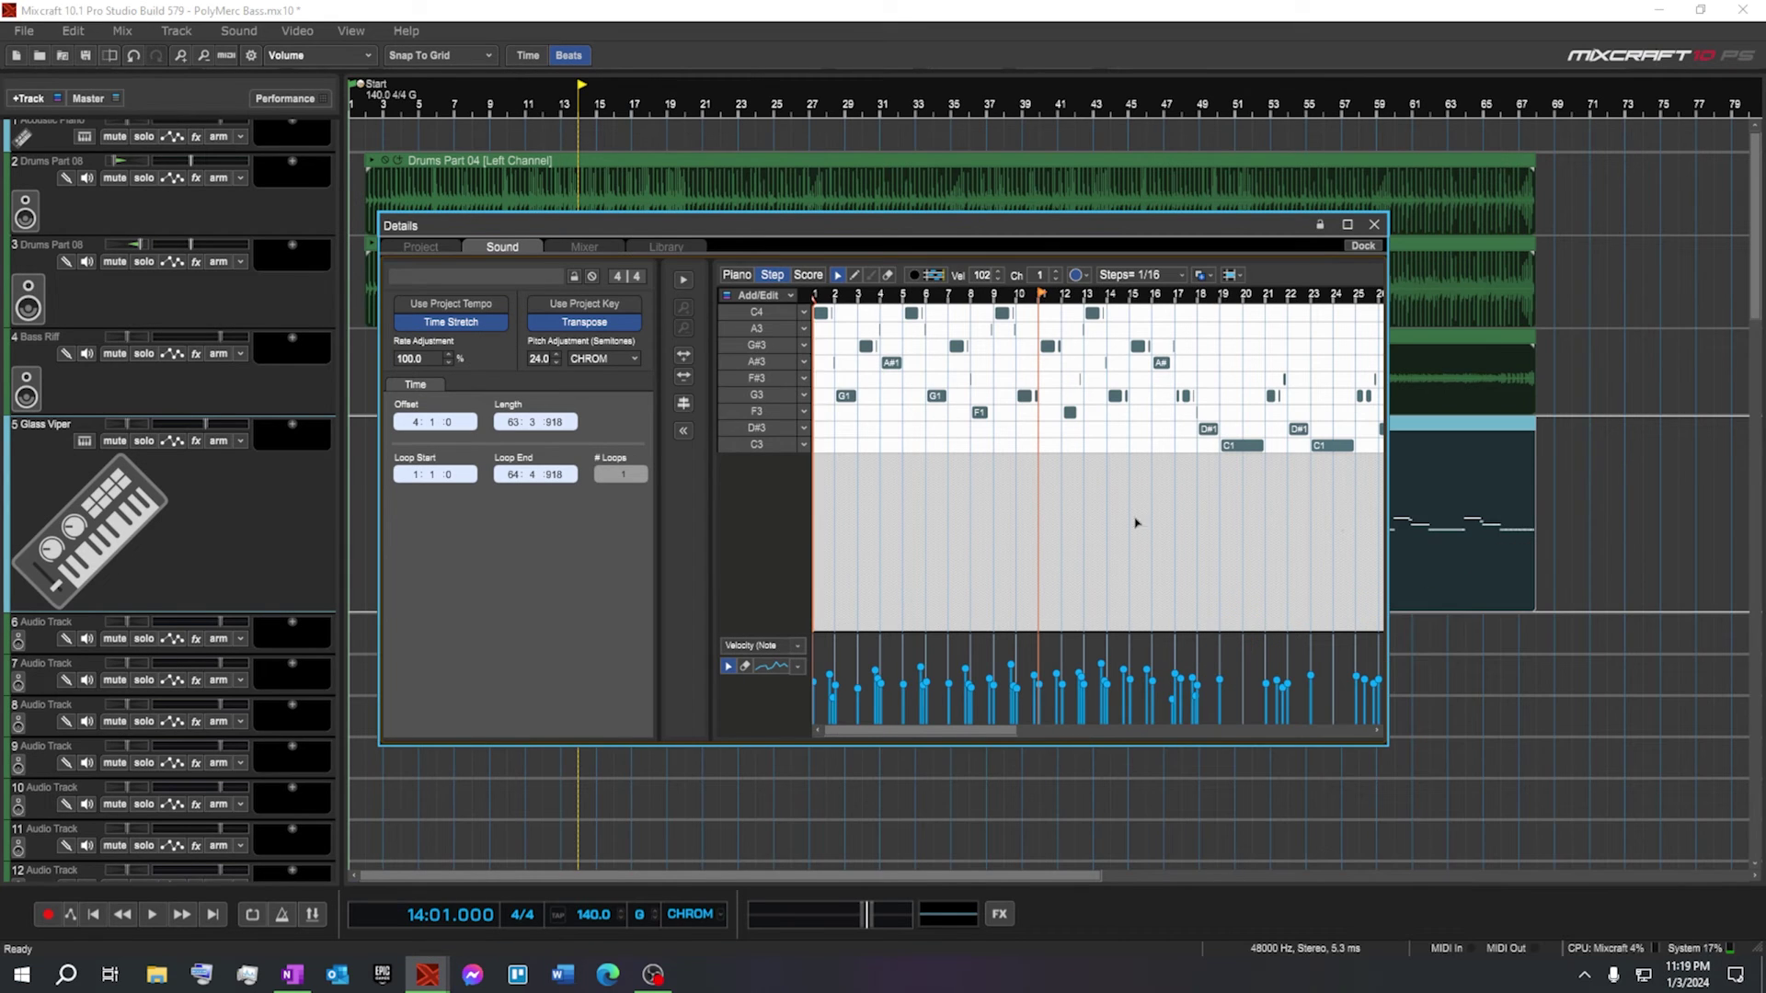
{"action": "left_click_drag", "start_coordinate": [1389, 473], "coordinate": [1718, 476]}
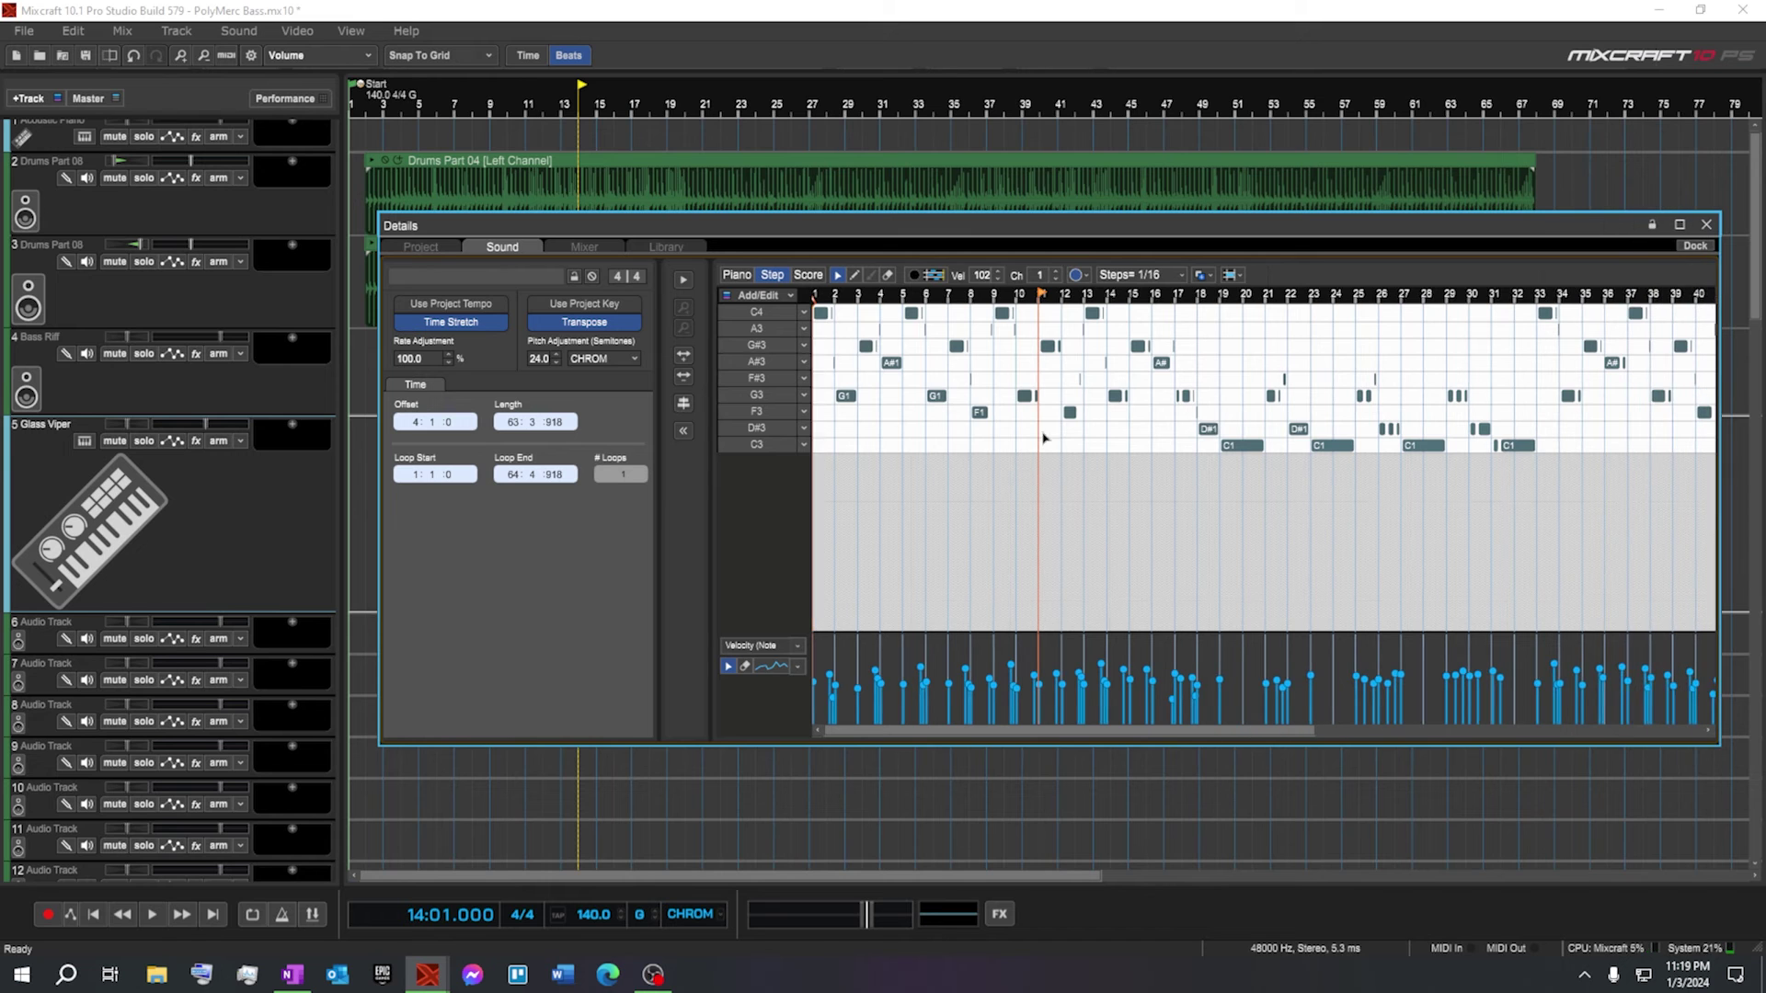
{"action": "left_click", "coordinate": [737, 274]}
{"action": "scroll", "coordinate": [777, 405], "scroll_direction": "up", "scroll_amount": 3}
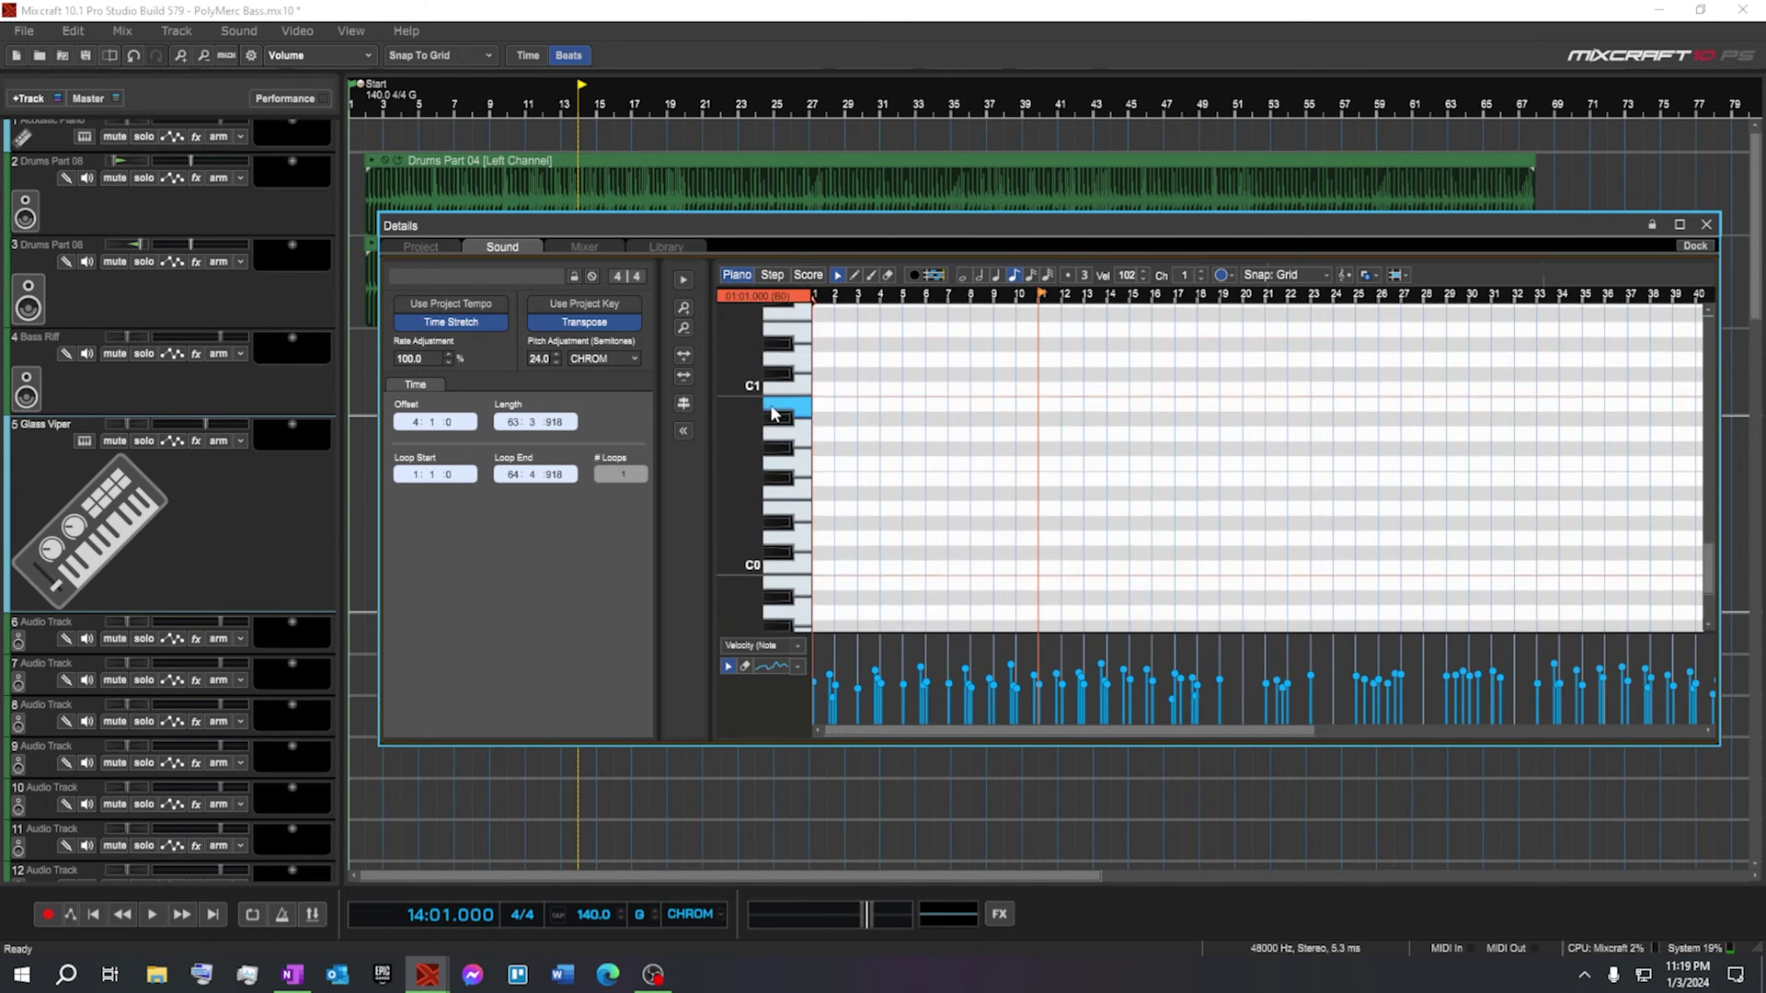
In the step view, erase the short C and A# notes at the end of bar 1 and extend the first C note to bar 2
{"action": "left_click", "coordinate": [772, 274]}
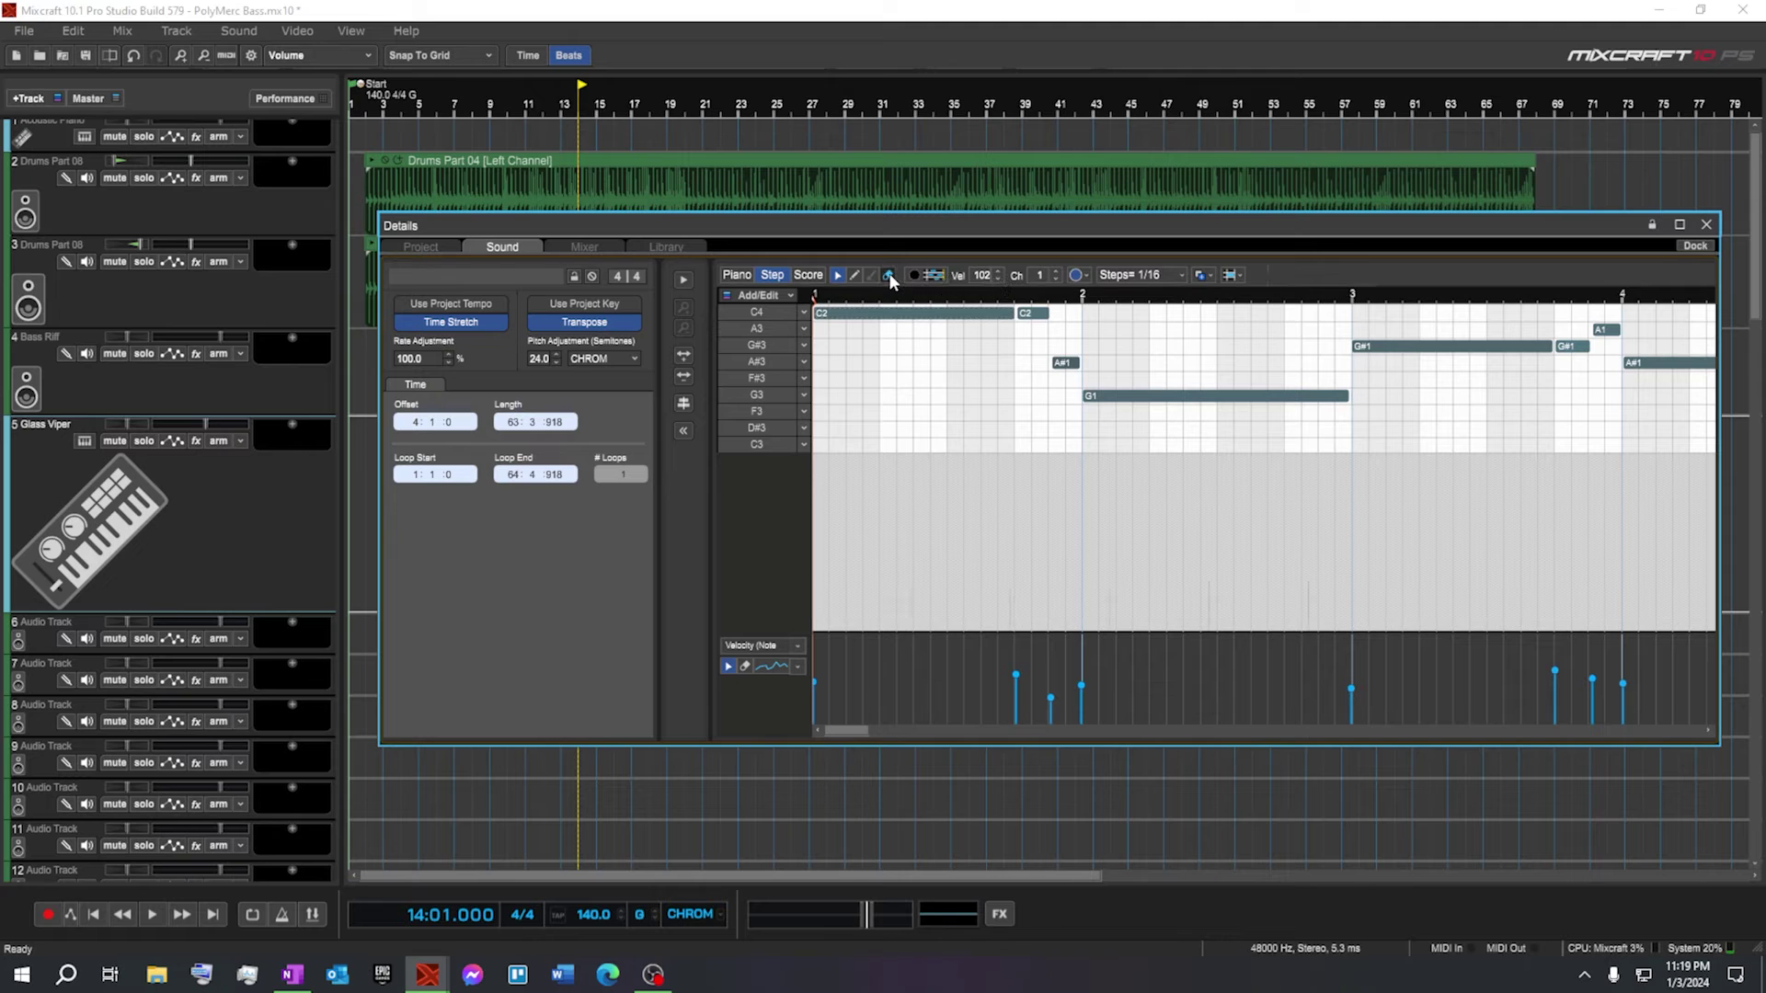
{"action": "left_click", "coordinate": [1033, 311]}
{"action": "left_click", "coordinate": [1074, 362]}
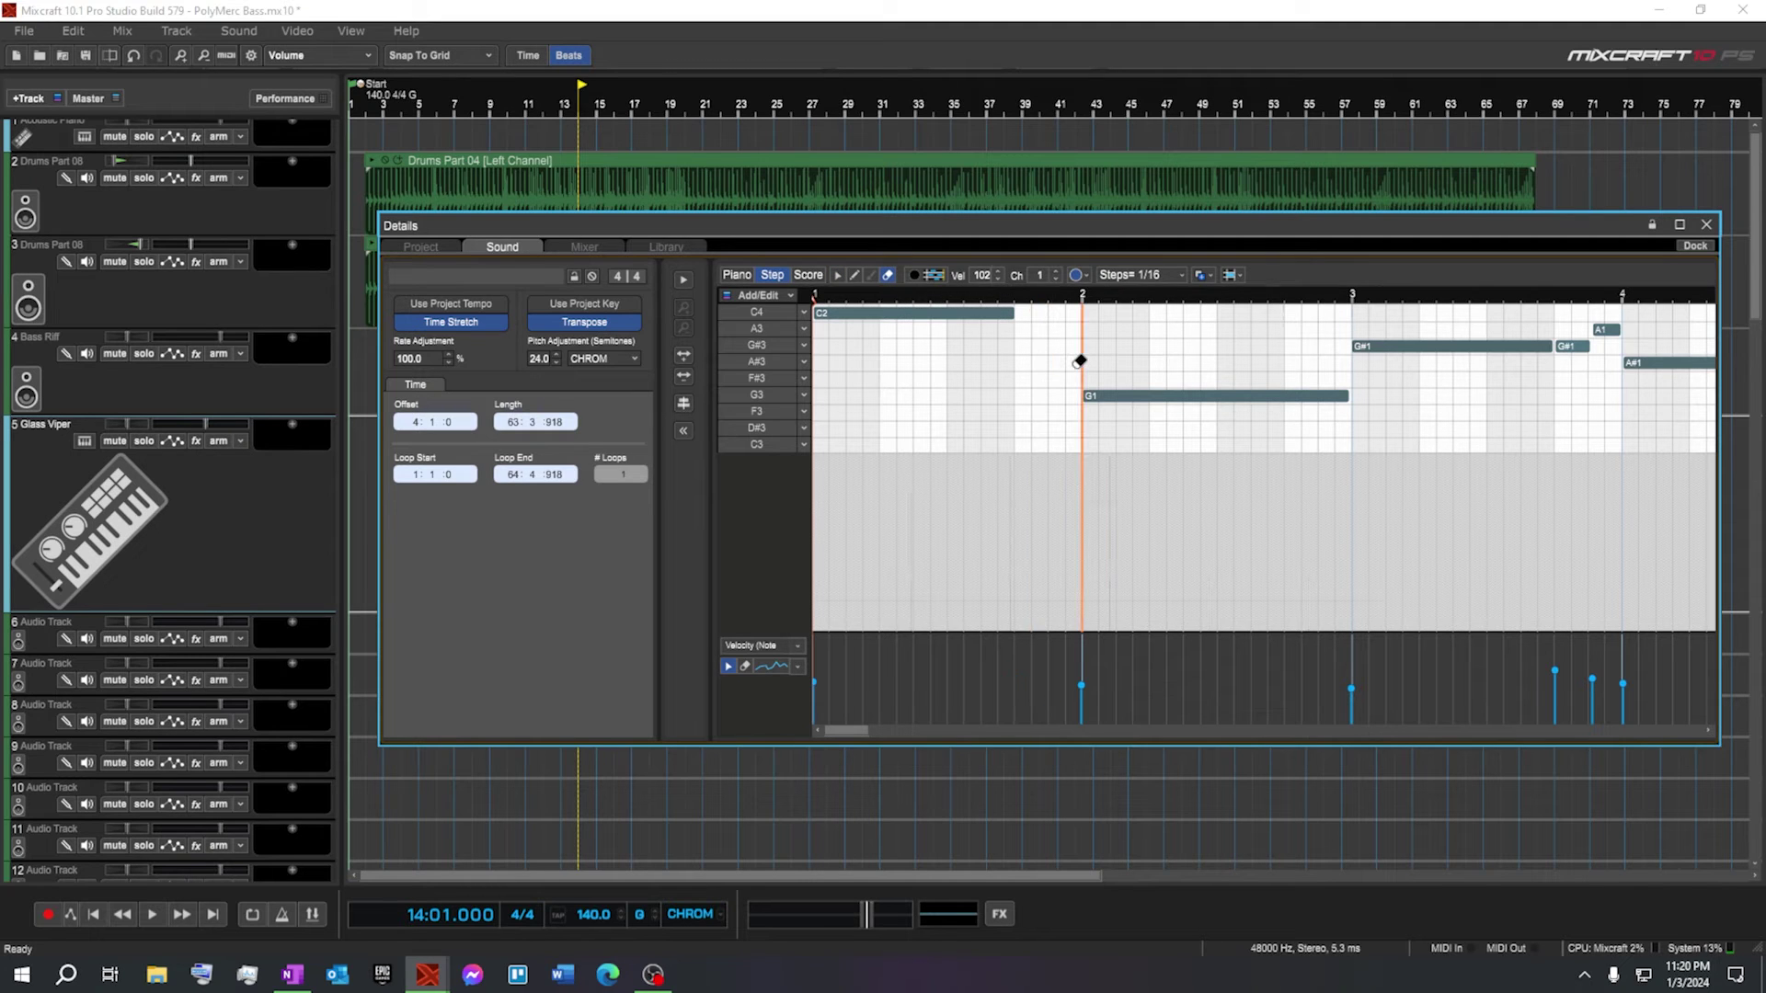
{"action": "left_click", "coordinate": [838, 275]}
{"action": "left_click_drag", "start_coordinate": [1010, 314], "coordinate": [1046, 314]}
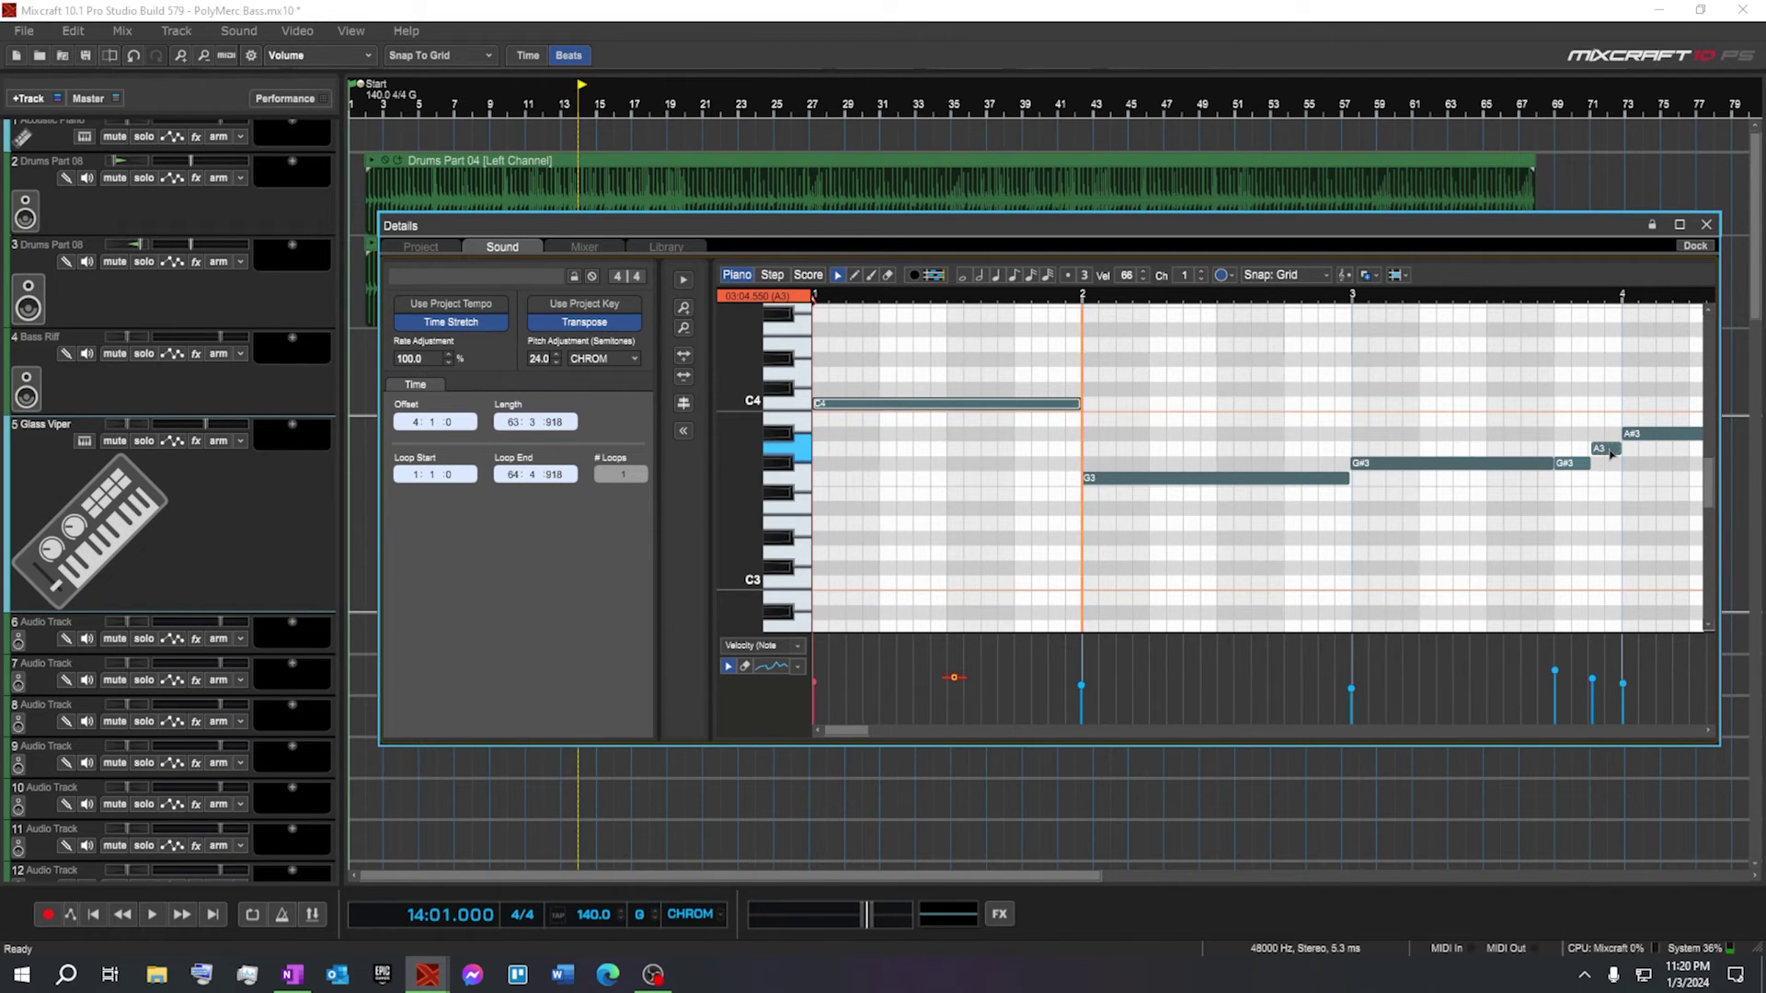
{"action": "key", "text": "ctrl+z"}
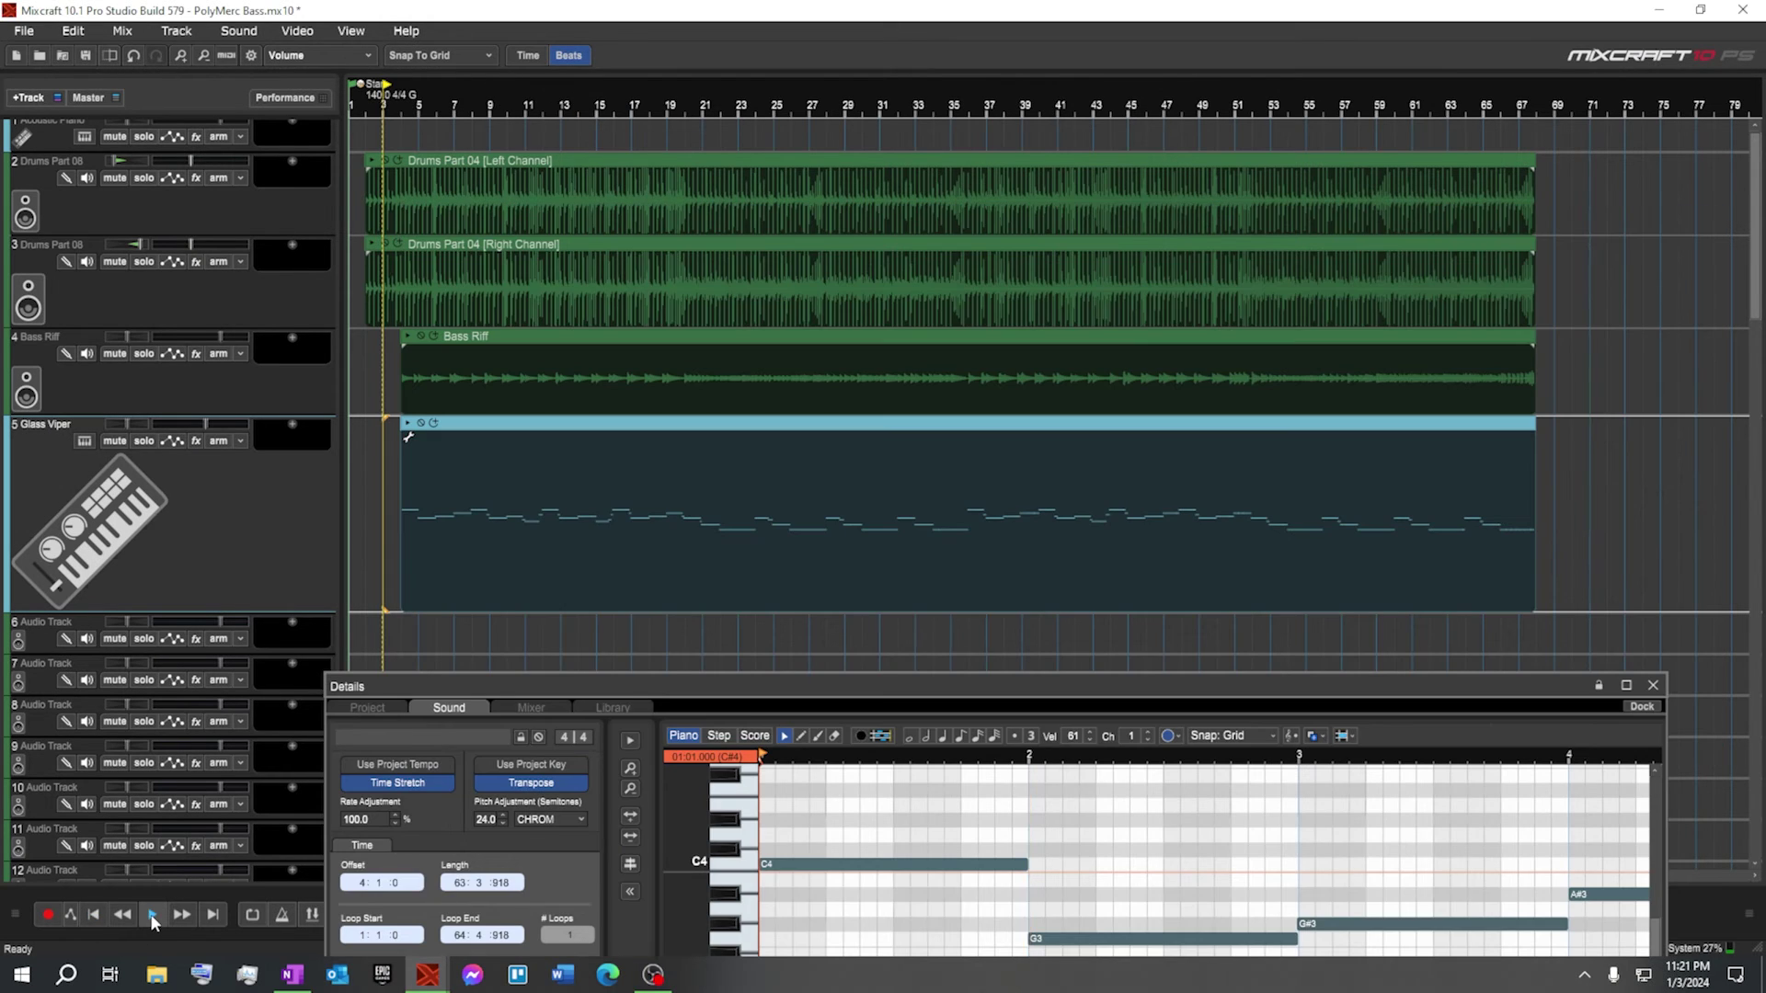
Play the cleaned-up MIDI bass with the drums from bar 3, stop playback and close the note editor
{"action": "left_click", "coordinate": [152, 917]}
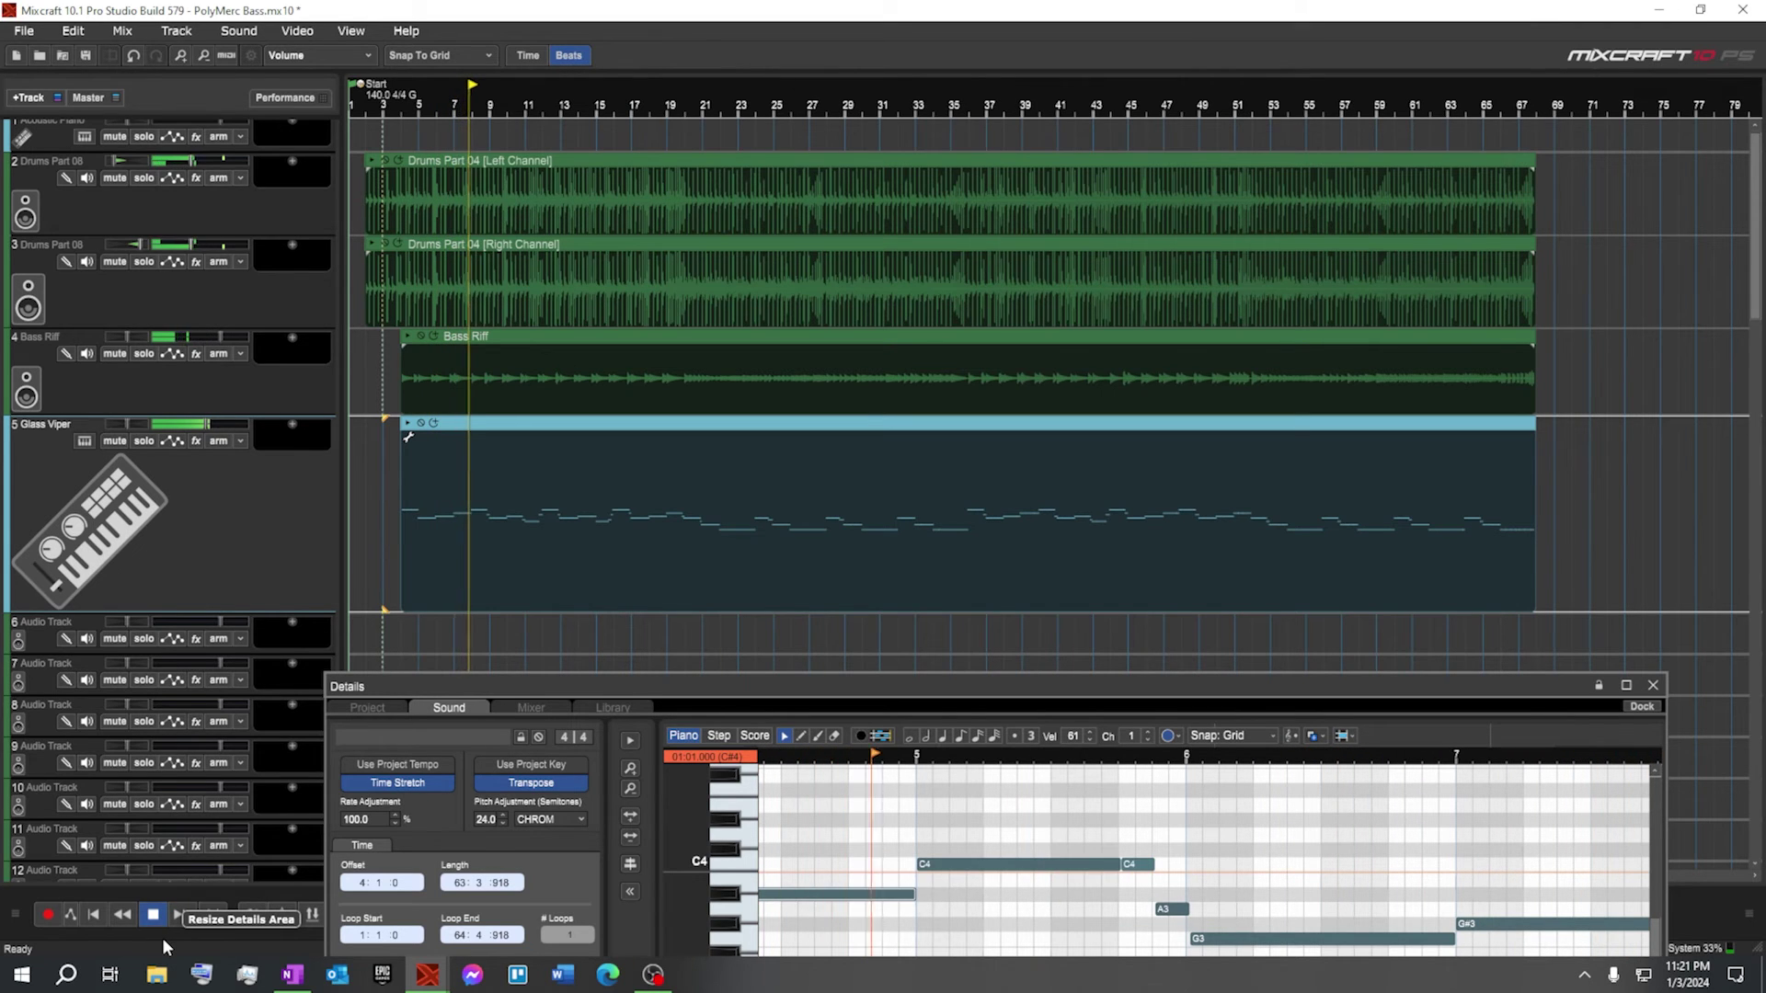
{"action": "left_click", "coordinate": [150, 915]}
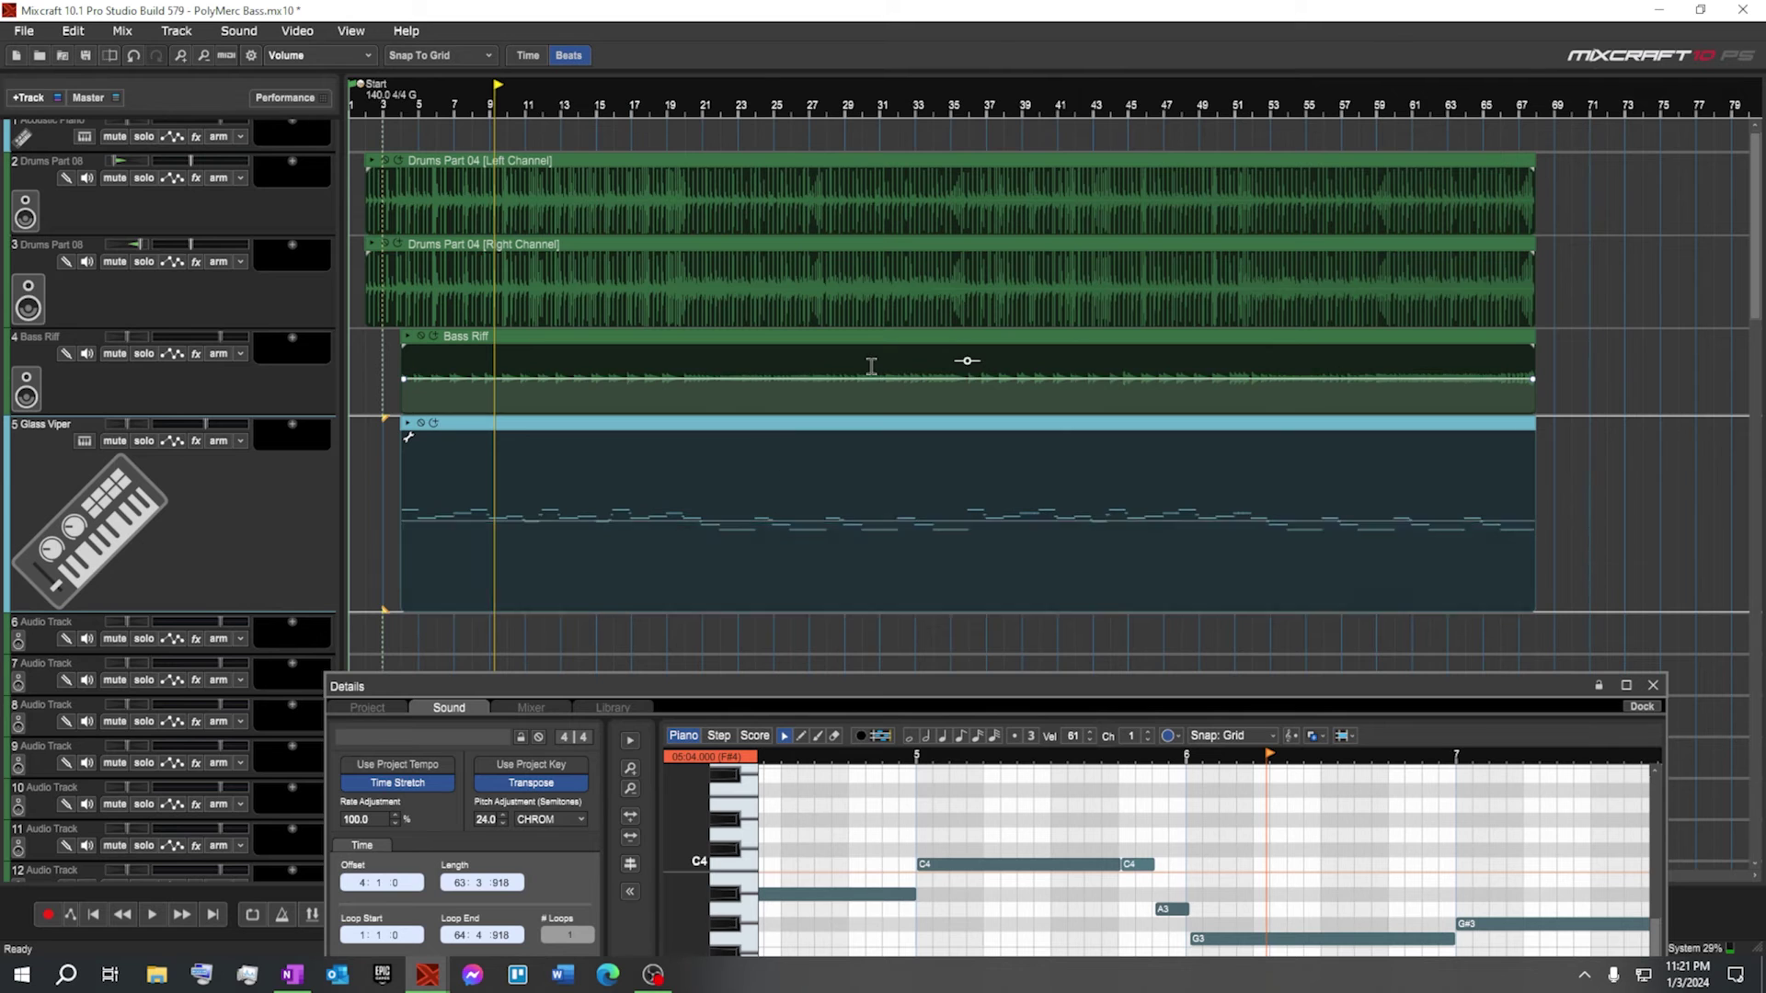
{"action": "left_click", "coordinate": [1654, 686]}
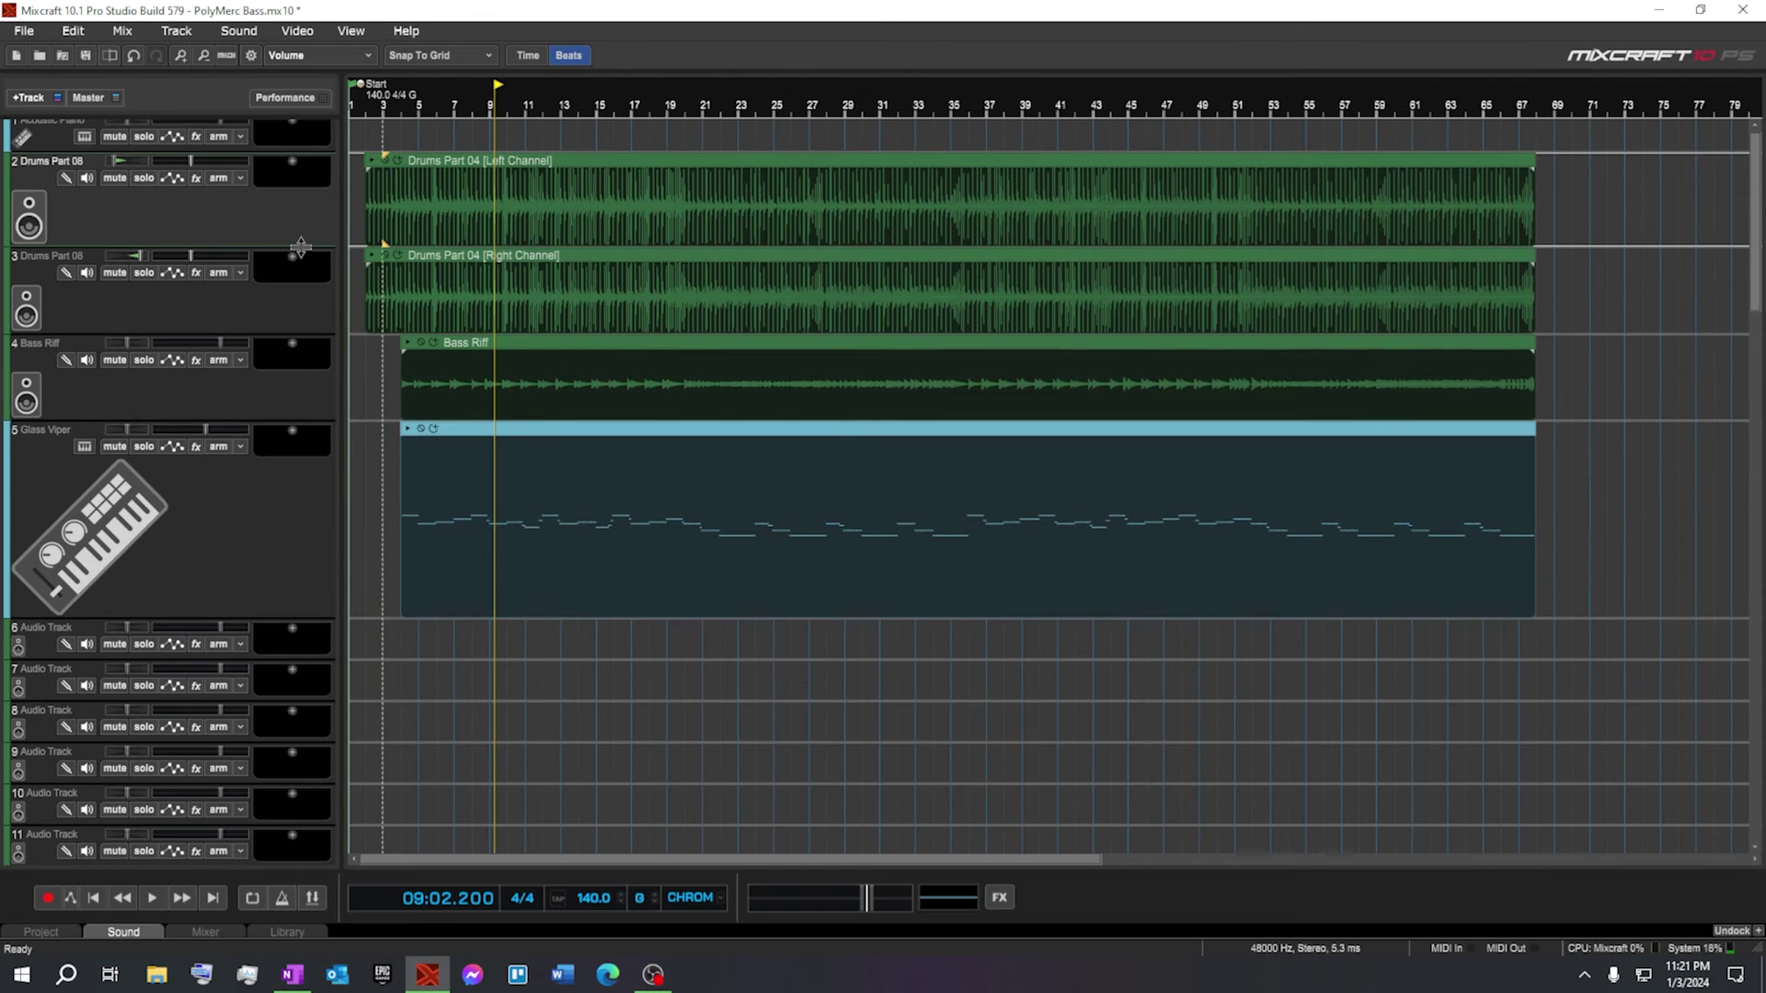
Solo the left-channel drum track, make it taller and audition it from the project start
{"action": "scroll", "coordinate": [643, 256], "scroll_direction": "up", "scroll_amount": 3}
{"action": "scroll", "coordinate": [648, 256], "scroll_direction": "up", "scroll_amount": 3}
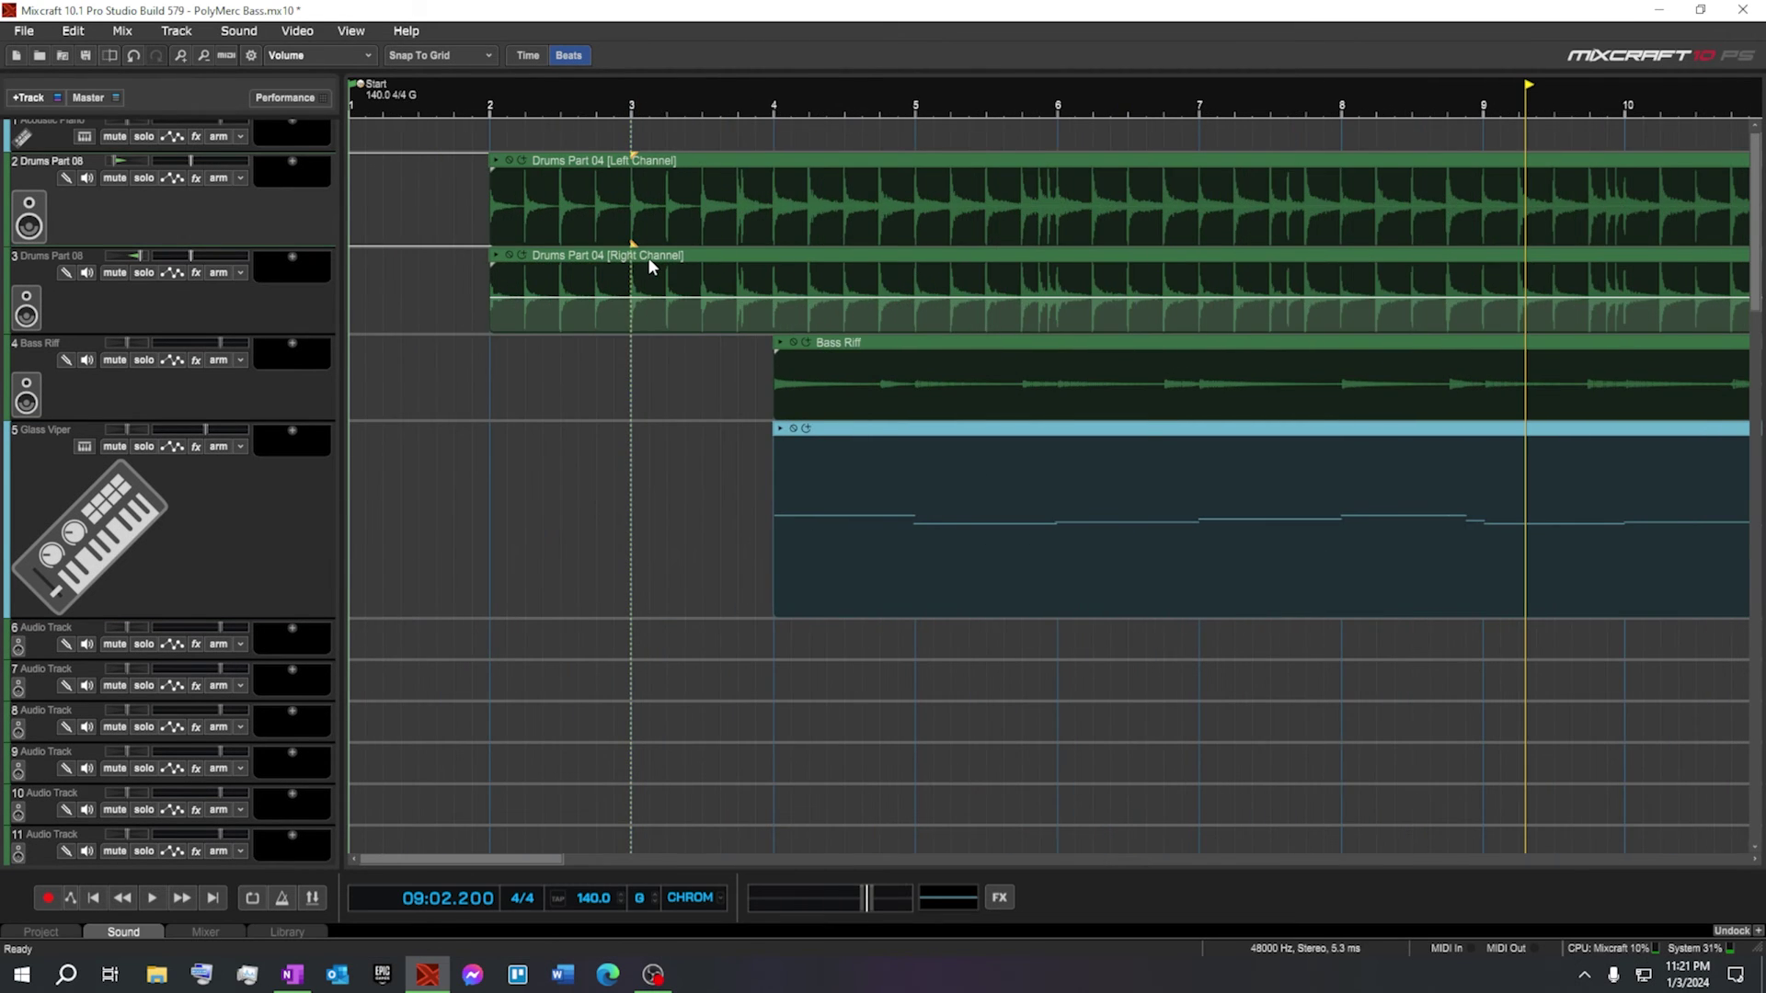
{"action": "left_click", "coordinate": [144, 178]}
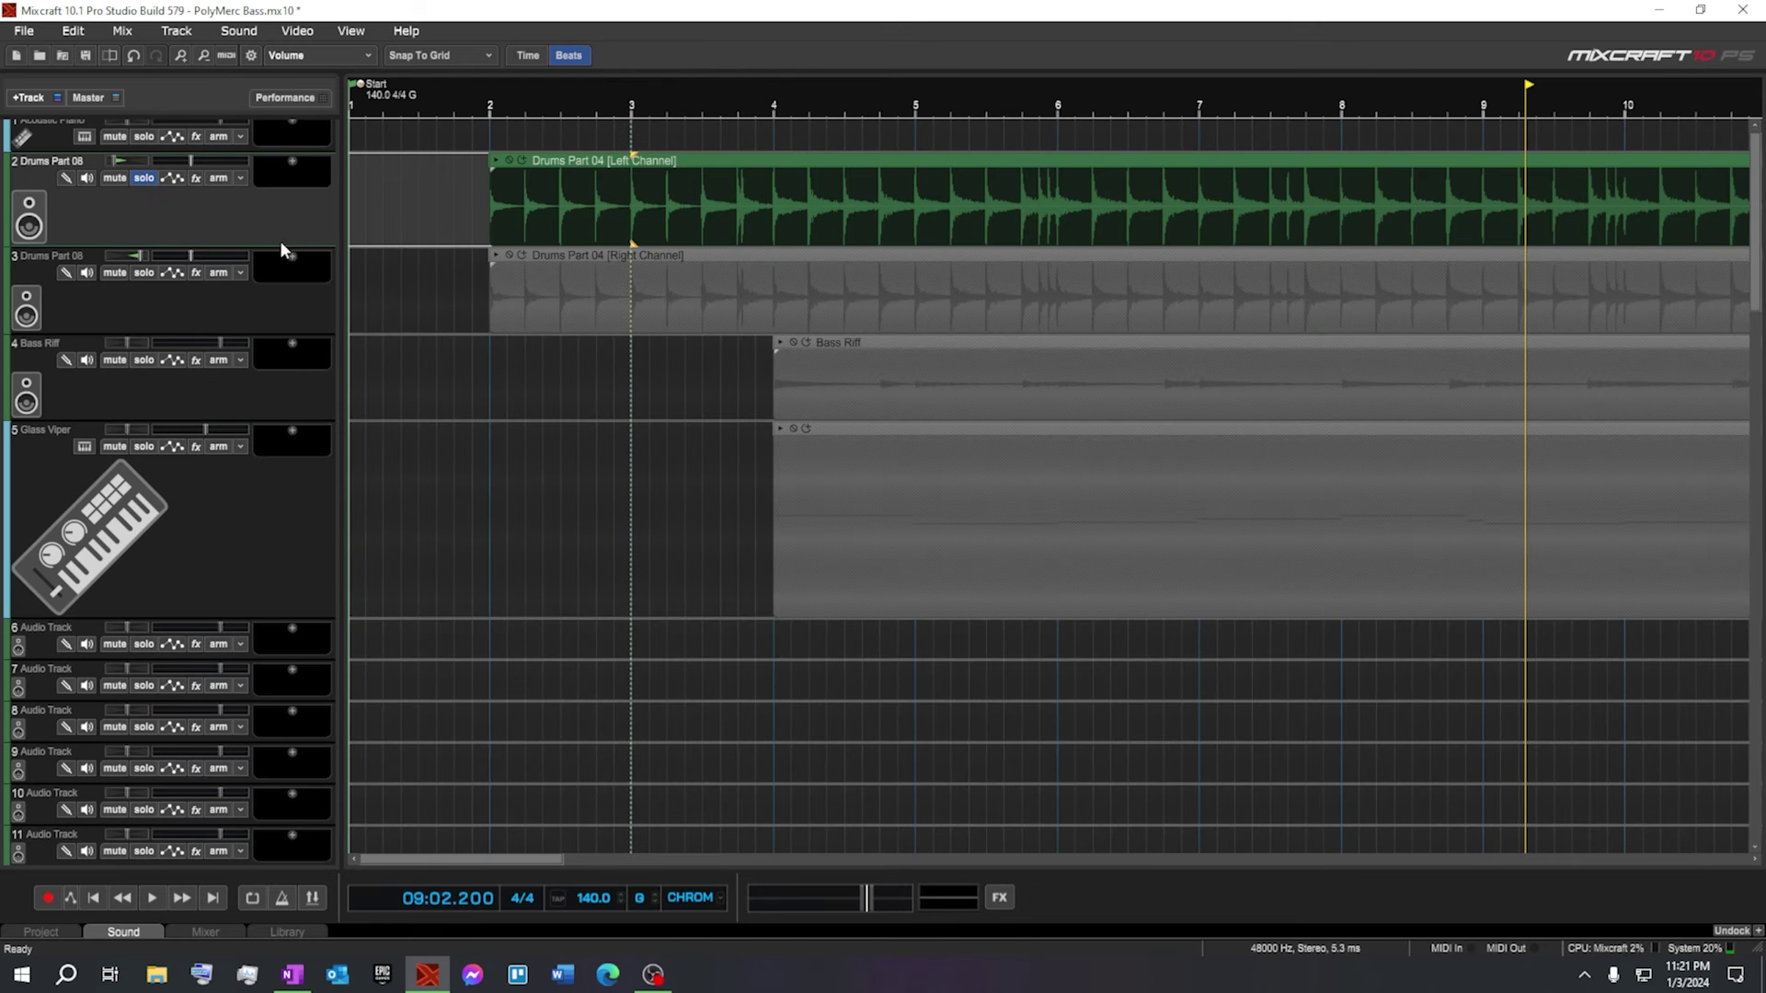
{"action": "left_click_drag", "start_coordinate": [278, 241], "coordinate": [278, 432]}
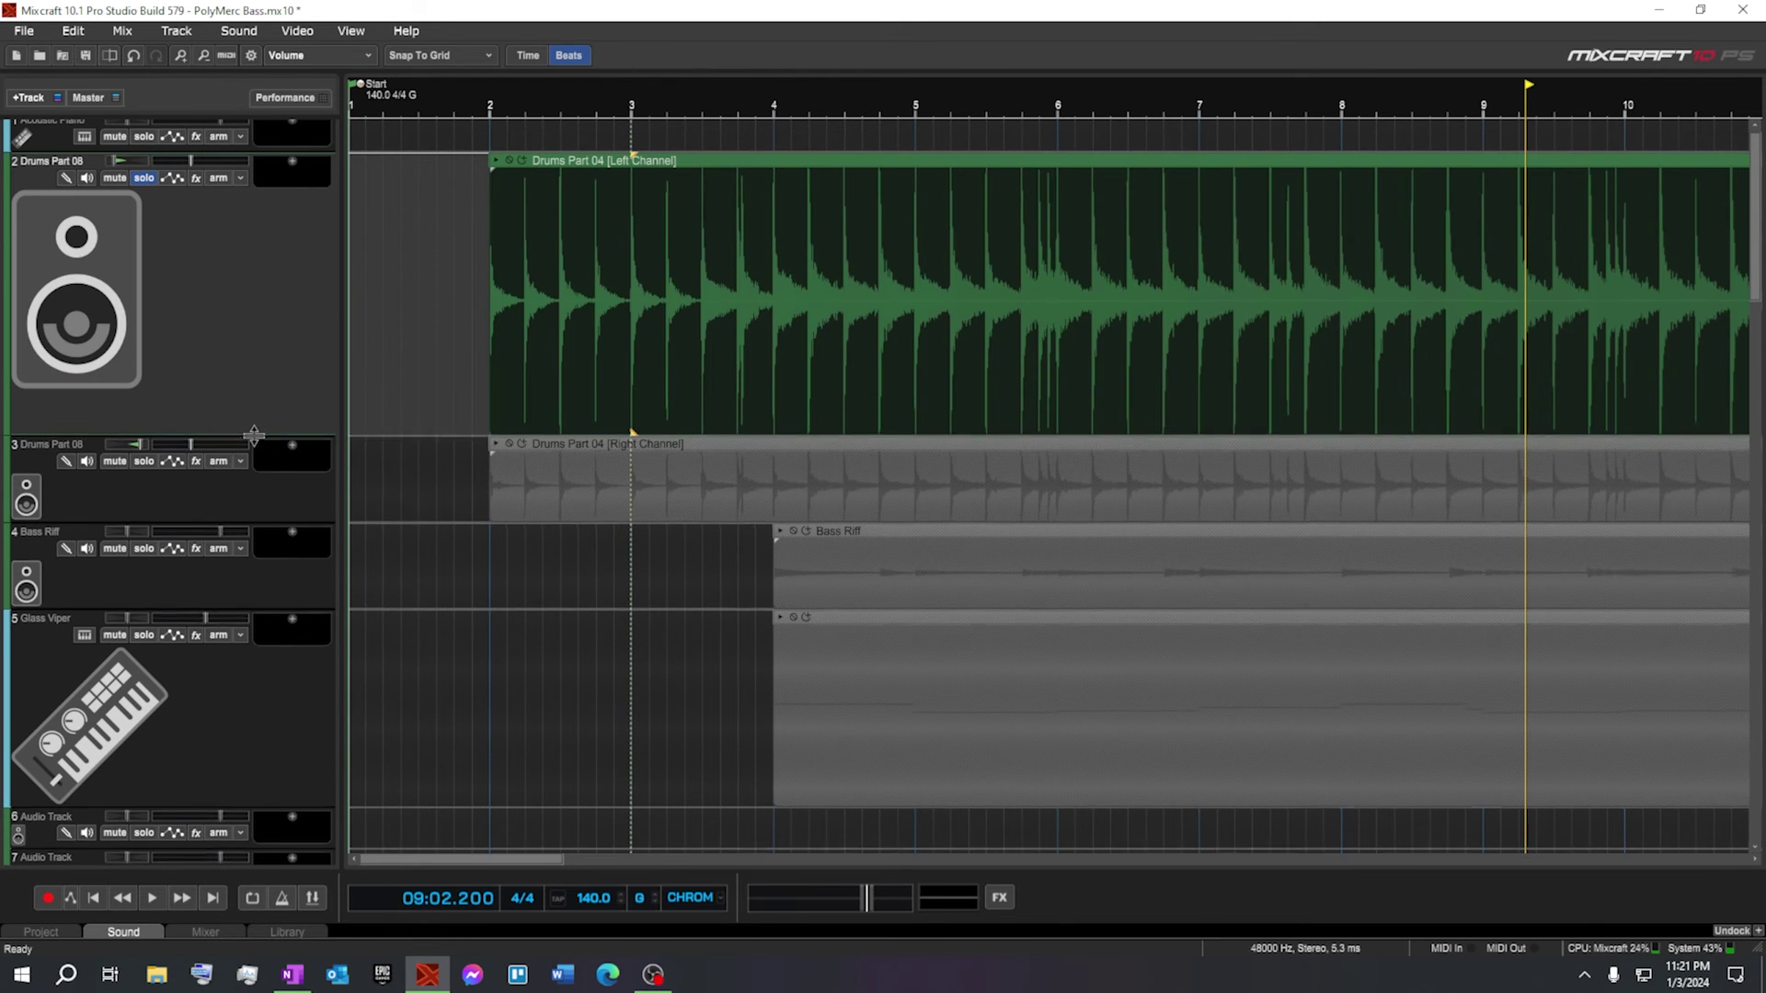
{"action": "left_click", "coordinate": [153, 900]}
{"action": "left_click", "coordinate": [154, 899]}
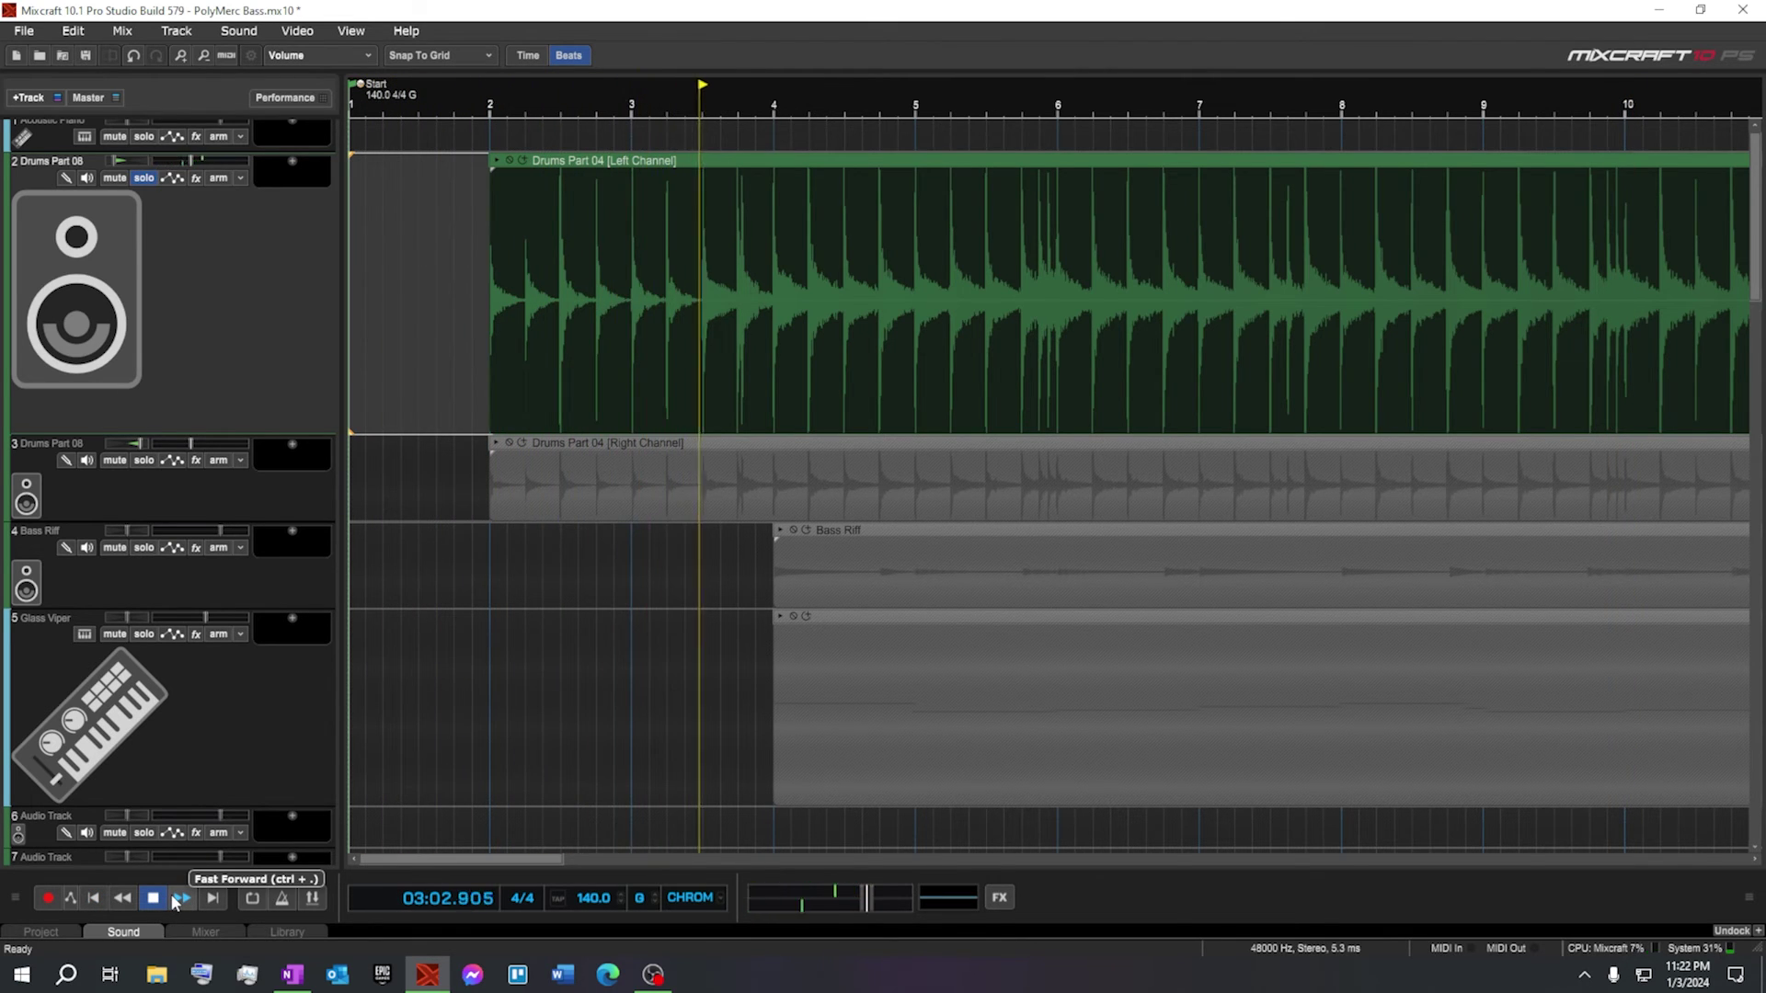
{"action": "left_click", "coordinate": [154, 899]}
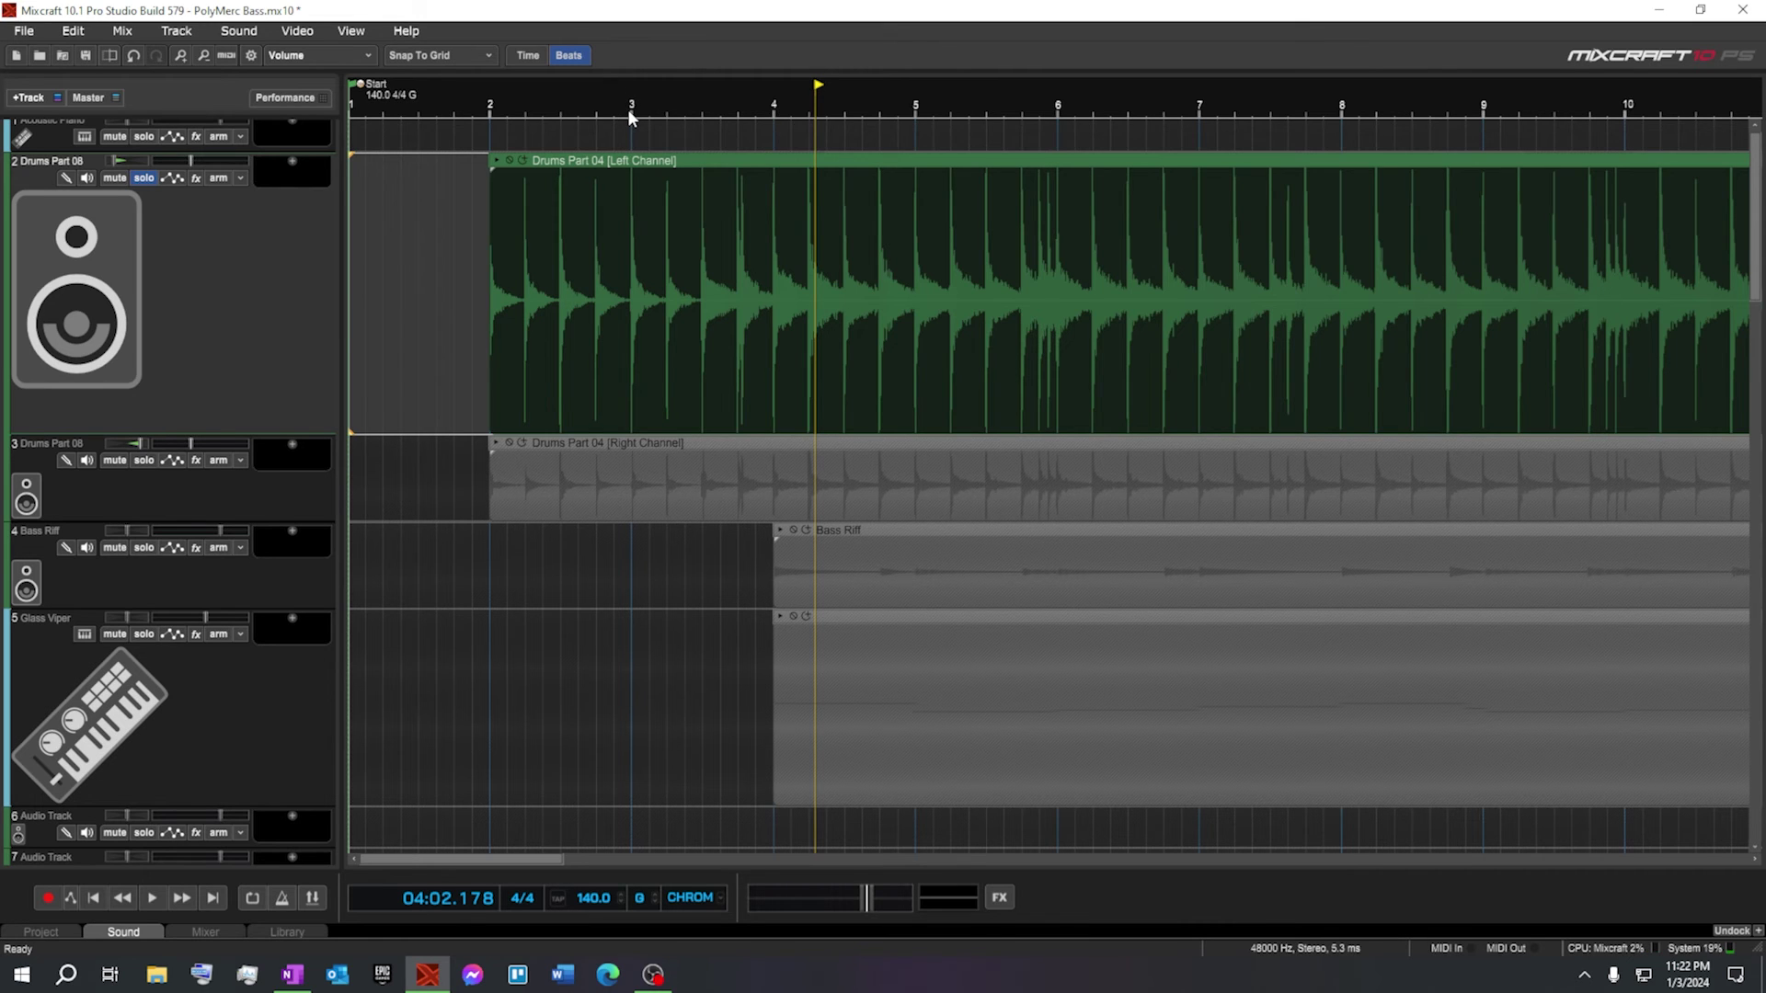
Copy bar 2 of the left-channel drum clip onto audio track 6 and make that track taller
{"action": "left_click_drag", "start_coordinate": [505, 230], "coordinate": [635, 230]}
{"action": "scroll", "coordinate": [212, 578], "scroll_direction": "down", "scroll_amount": 6}
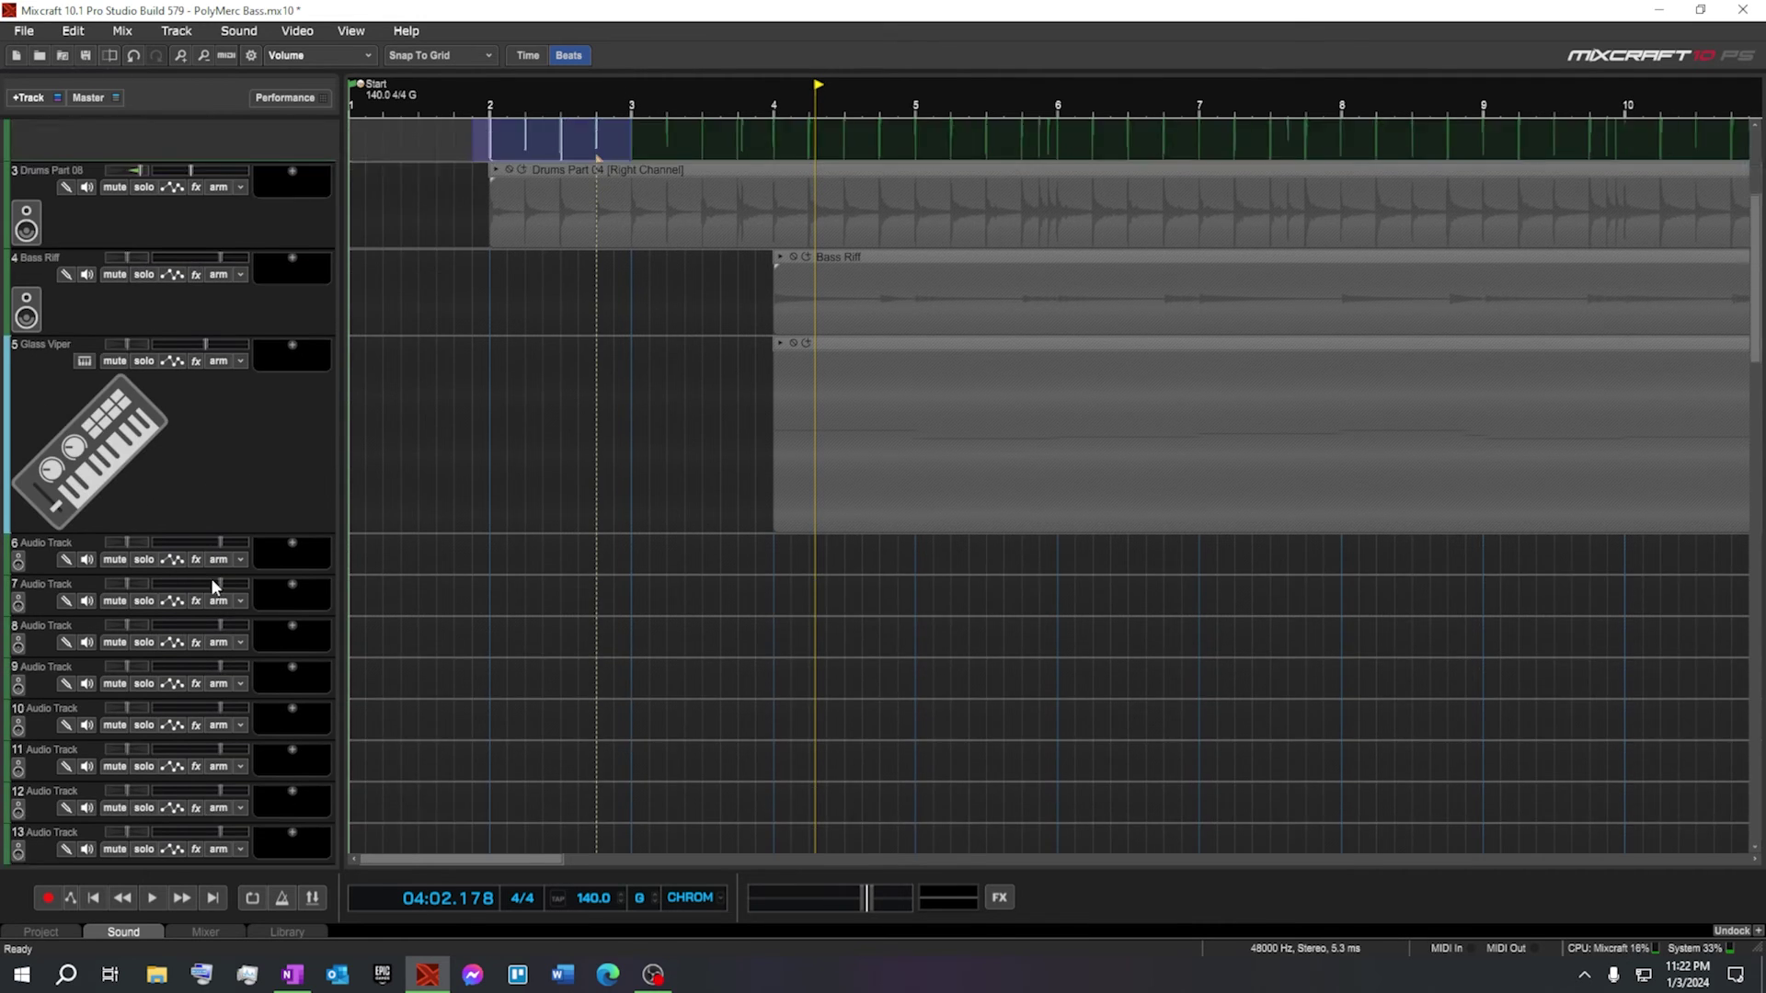
{"action": "left_click_drag", "start_coordinate": [304, 525], "coordinate": [289, 699]}
{"action": "right_click", "coordinate": [502, 475]}
{"action": "left_click", "coordinate": [607, 276]}
{"action": "scroll", "coordinate": [283, 510], "scroll_direction": "down", "scroll_amount": 1}
Convert the one-bar drum clip on track 6 to MIDI, and open both the MIDI result and the source audio clip for inspection
{"action": "right_click", "coordinate": [591, 426]}
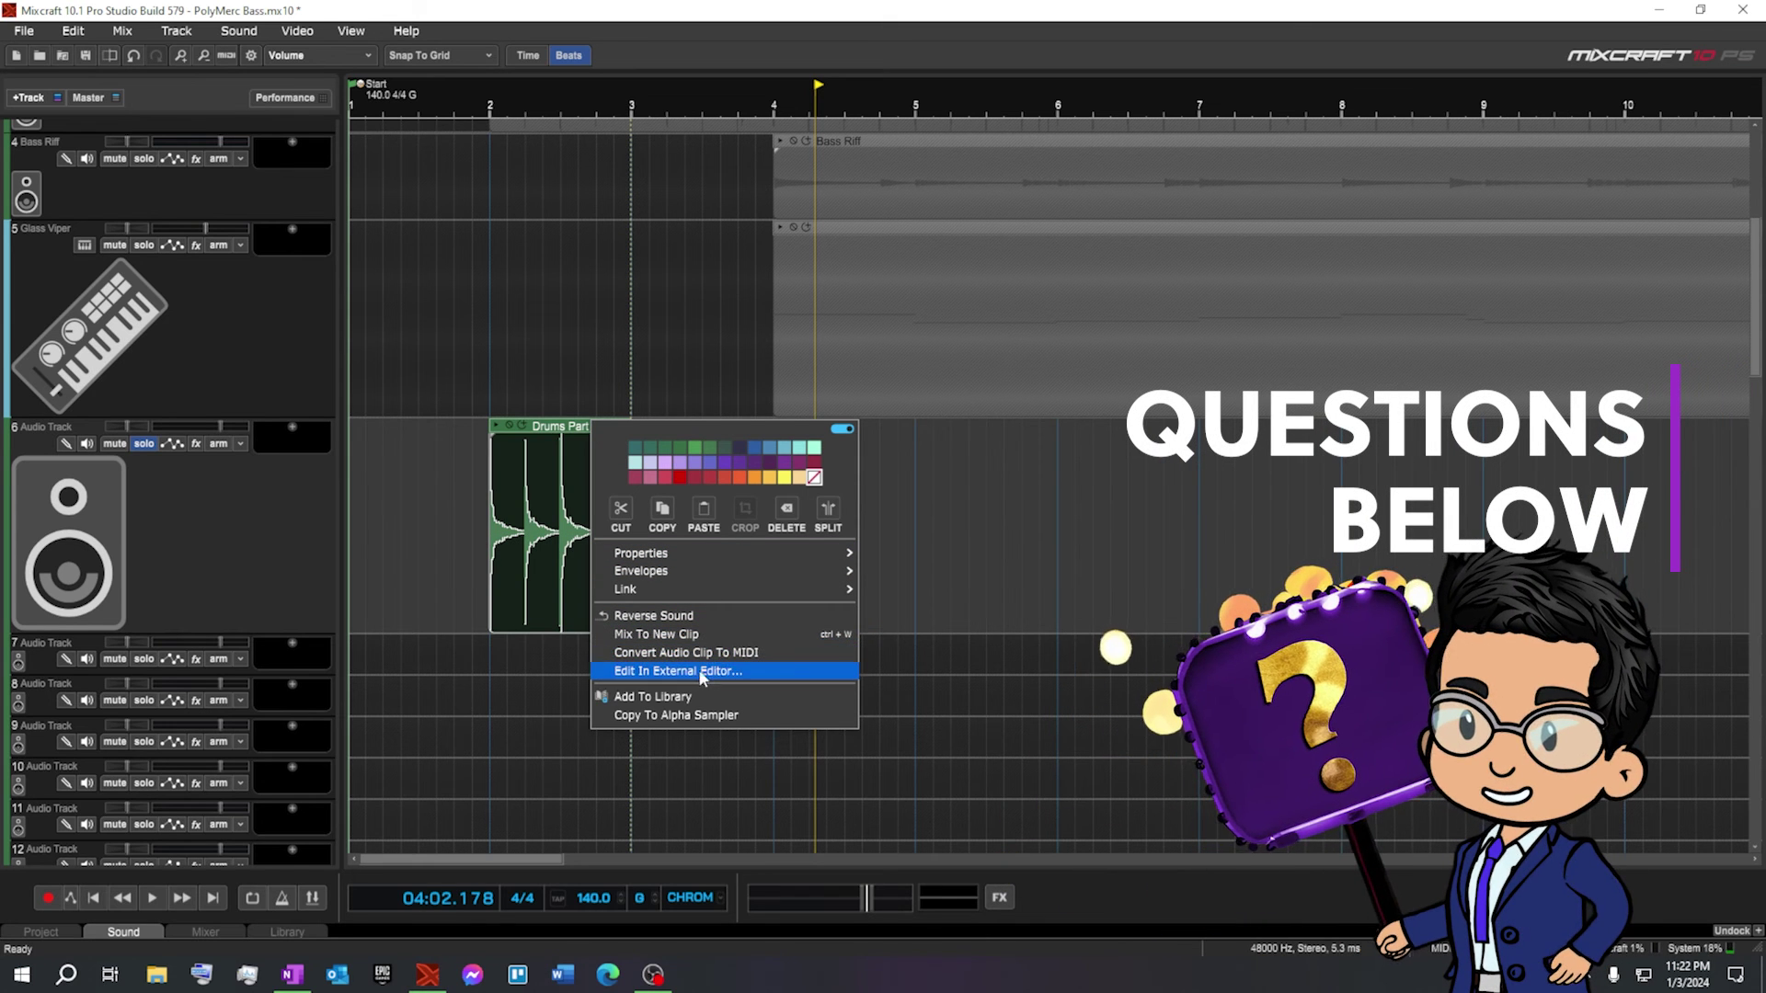
{"action": "left_click", "coordinate": [733, 654]}
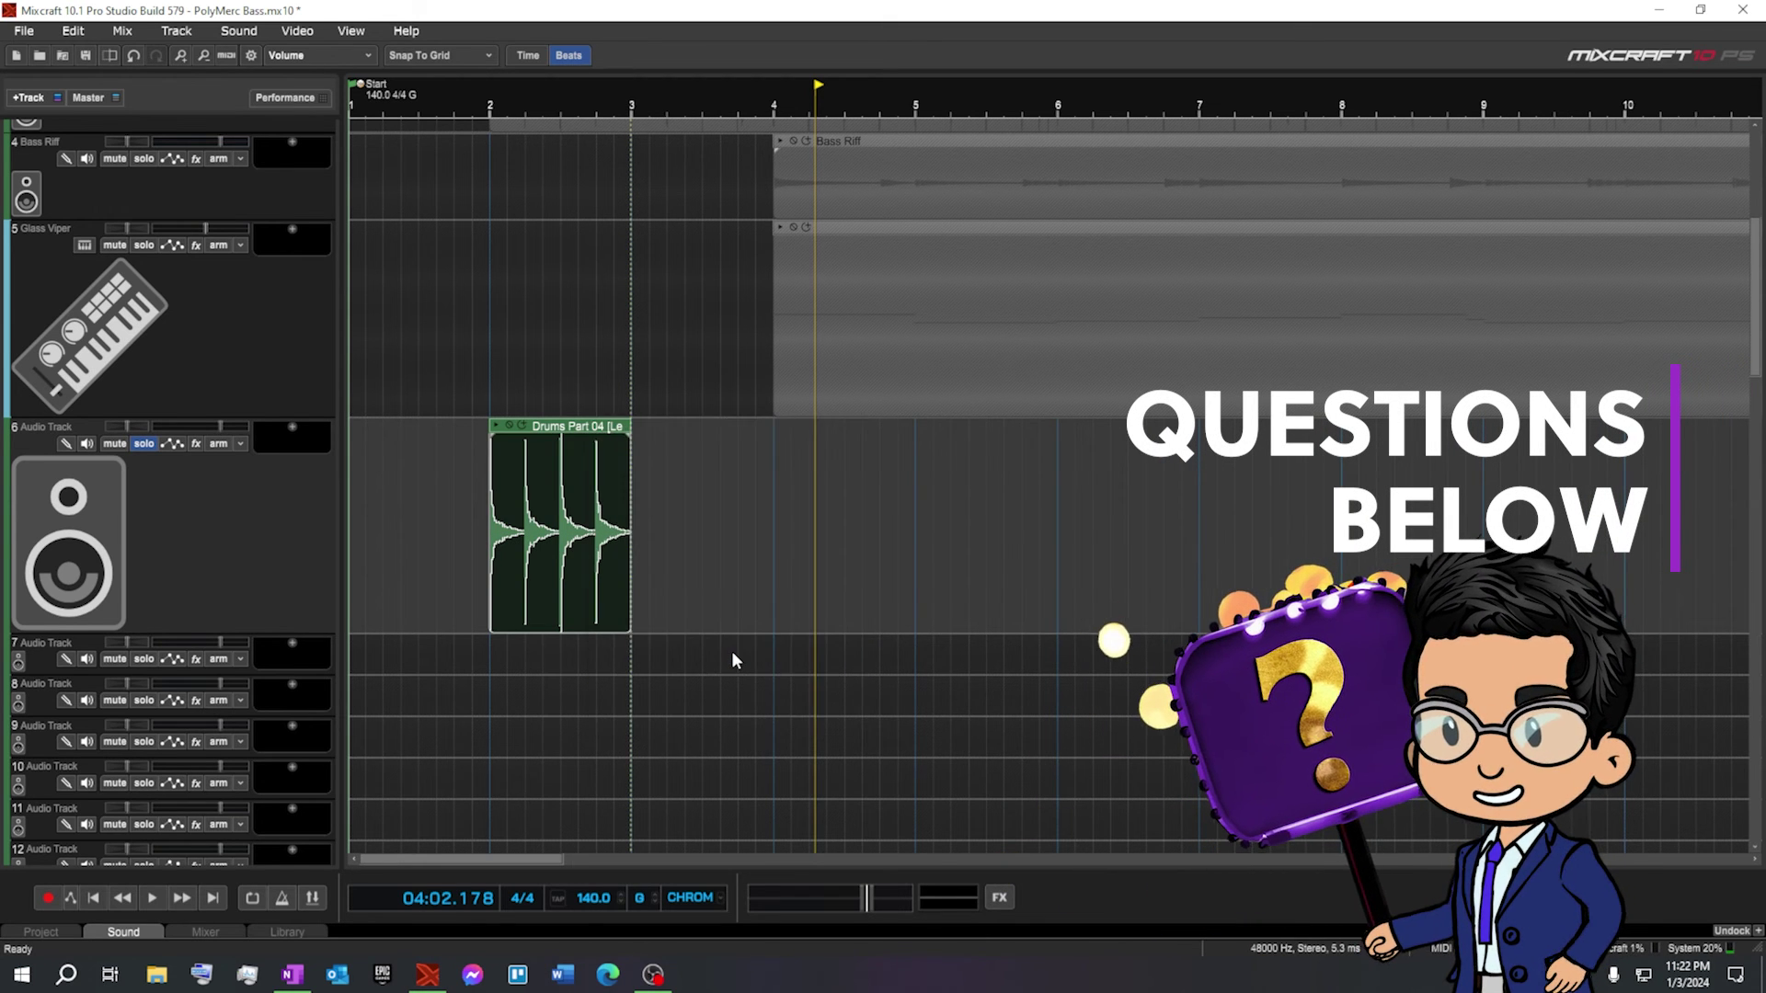
{"action": "double_click", "coordinate": [542, 653]}
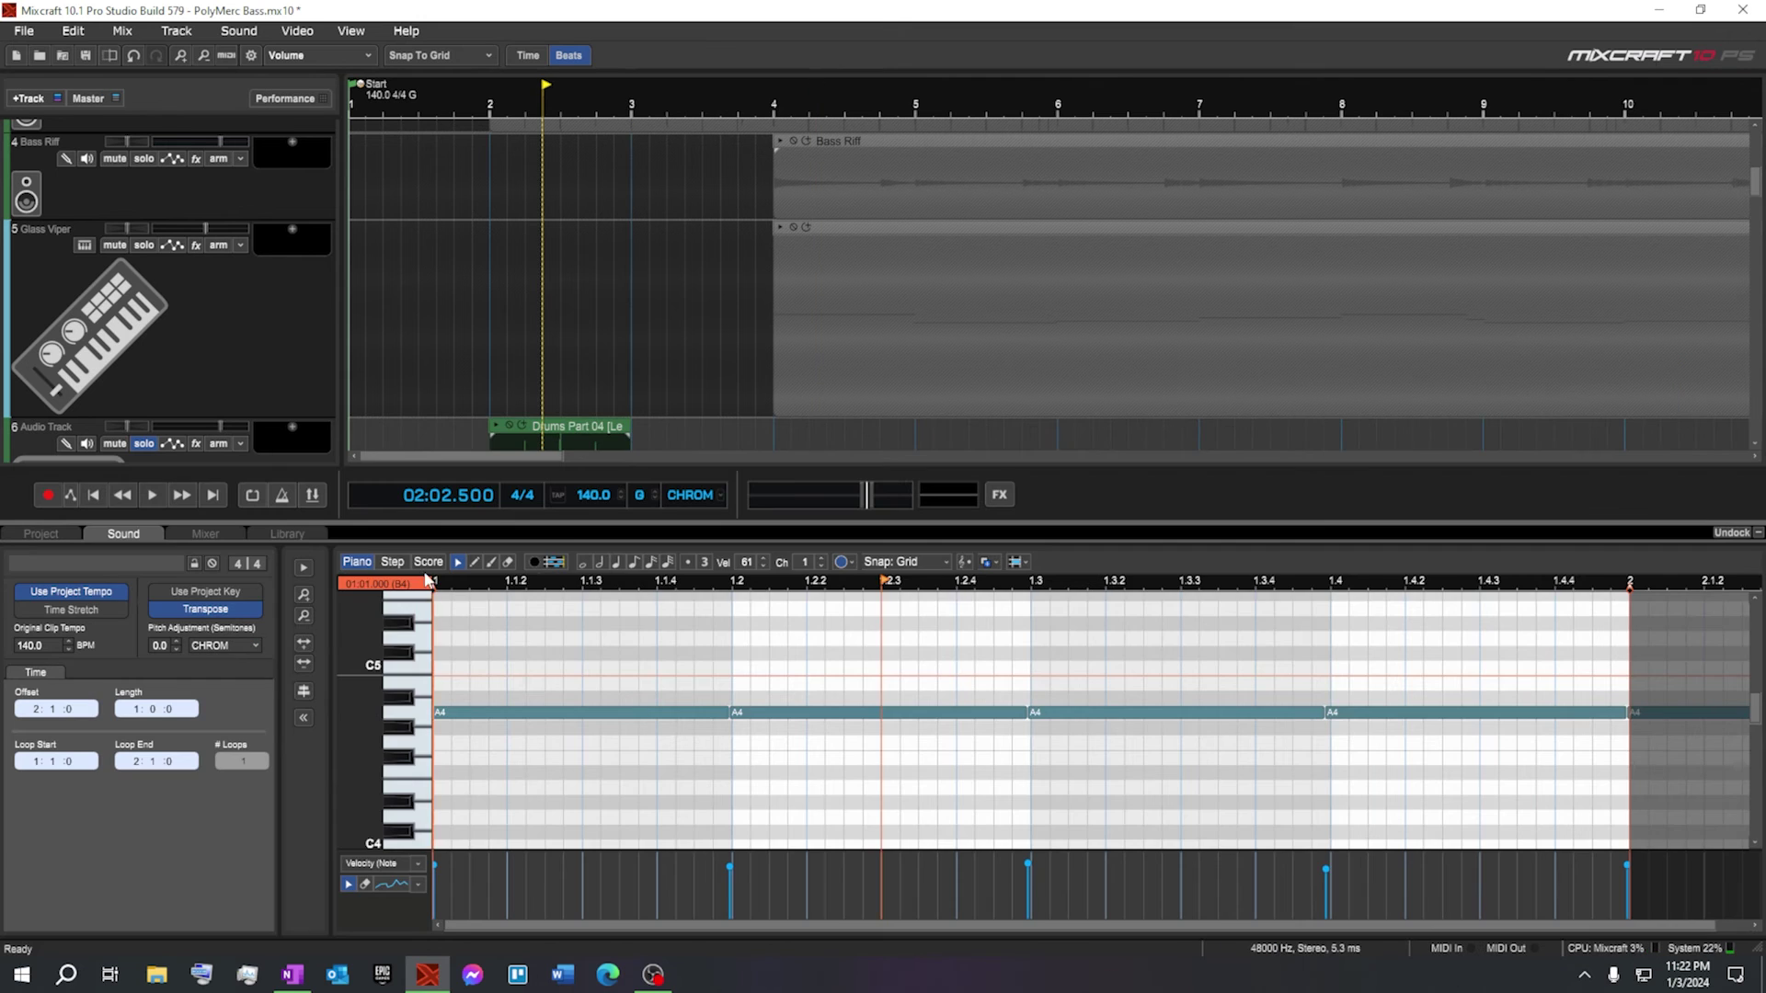
{"action": "left_click", "coordinate": [552, 434]}
{"action": "left_click", "coordinate": [852, 502]}
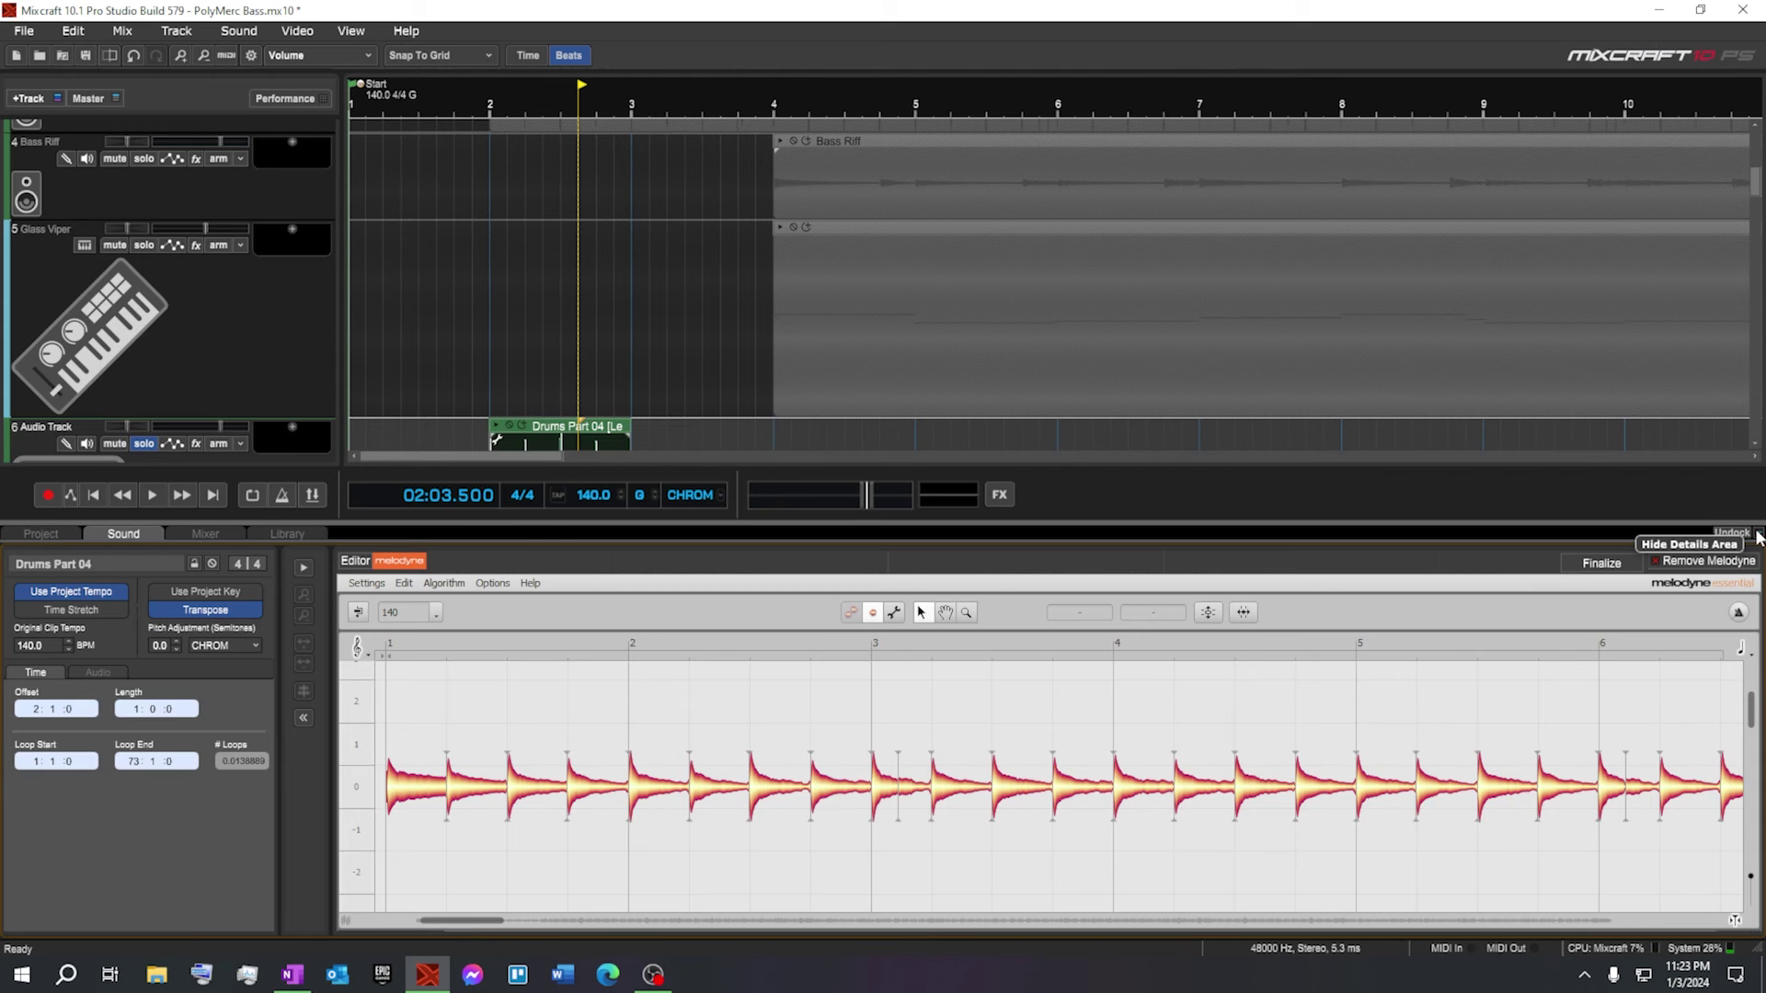
Solo audio track 7, play it together with the MIDI drum track from just before bar 2, and lower track 7's volume
{"action": "left_click", "coordinate": [1758, 538]}
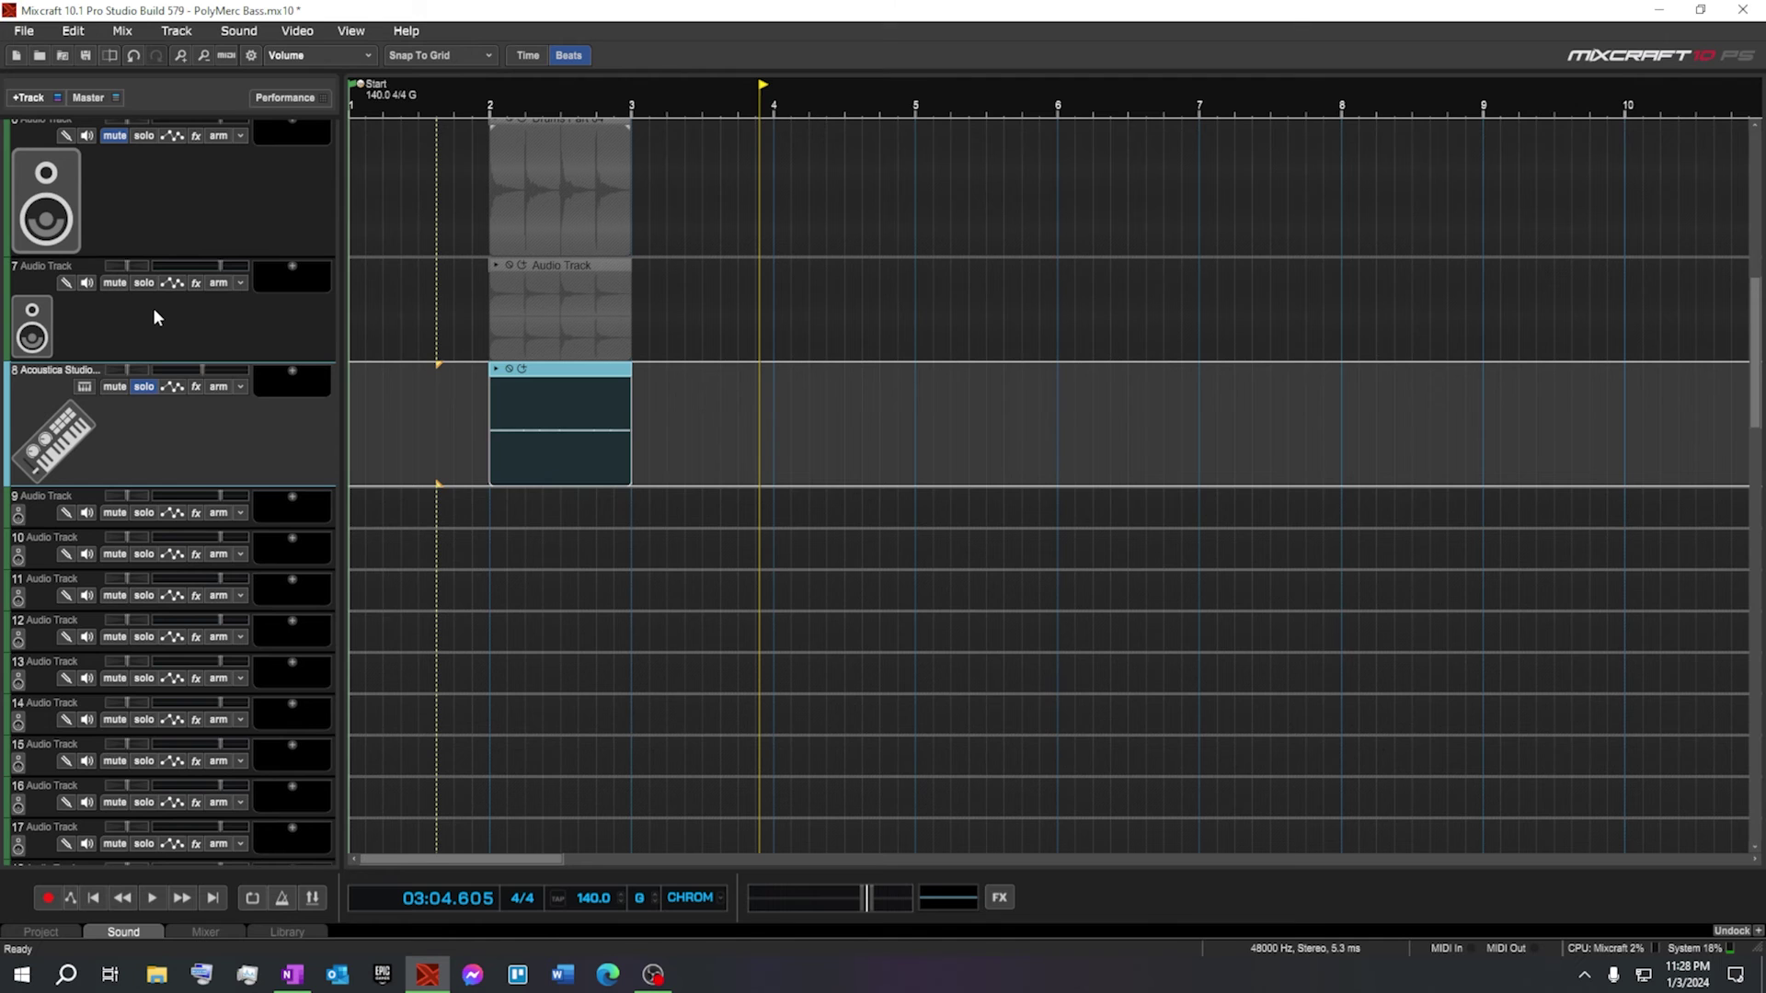
{"action": "left_click", "coordinate": [143, 283]}
{"action": "left_click", "coordinate": [471, 97]}
{"action": "left_click", "coordinate": [151, 902]}
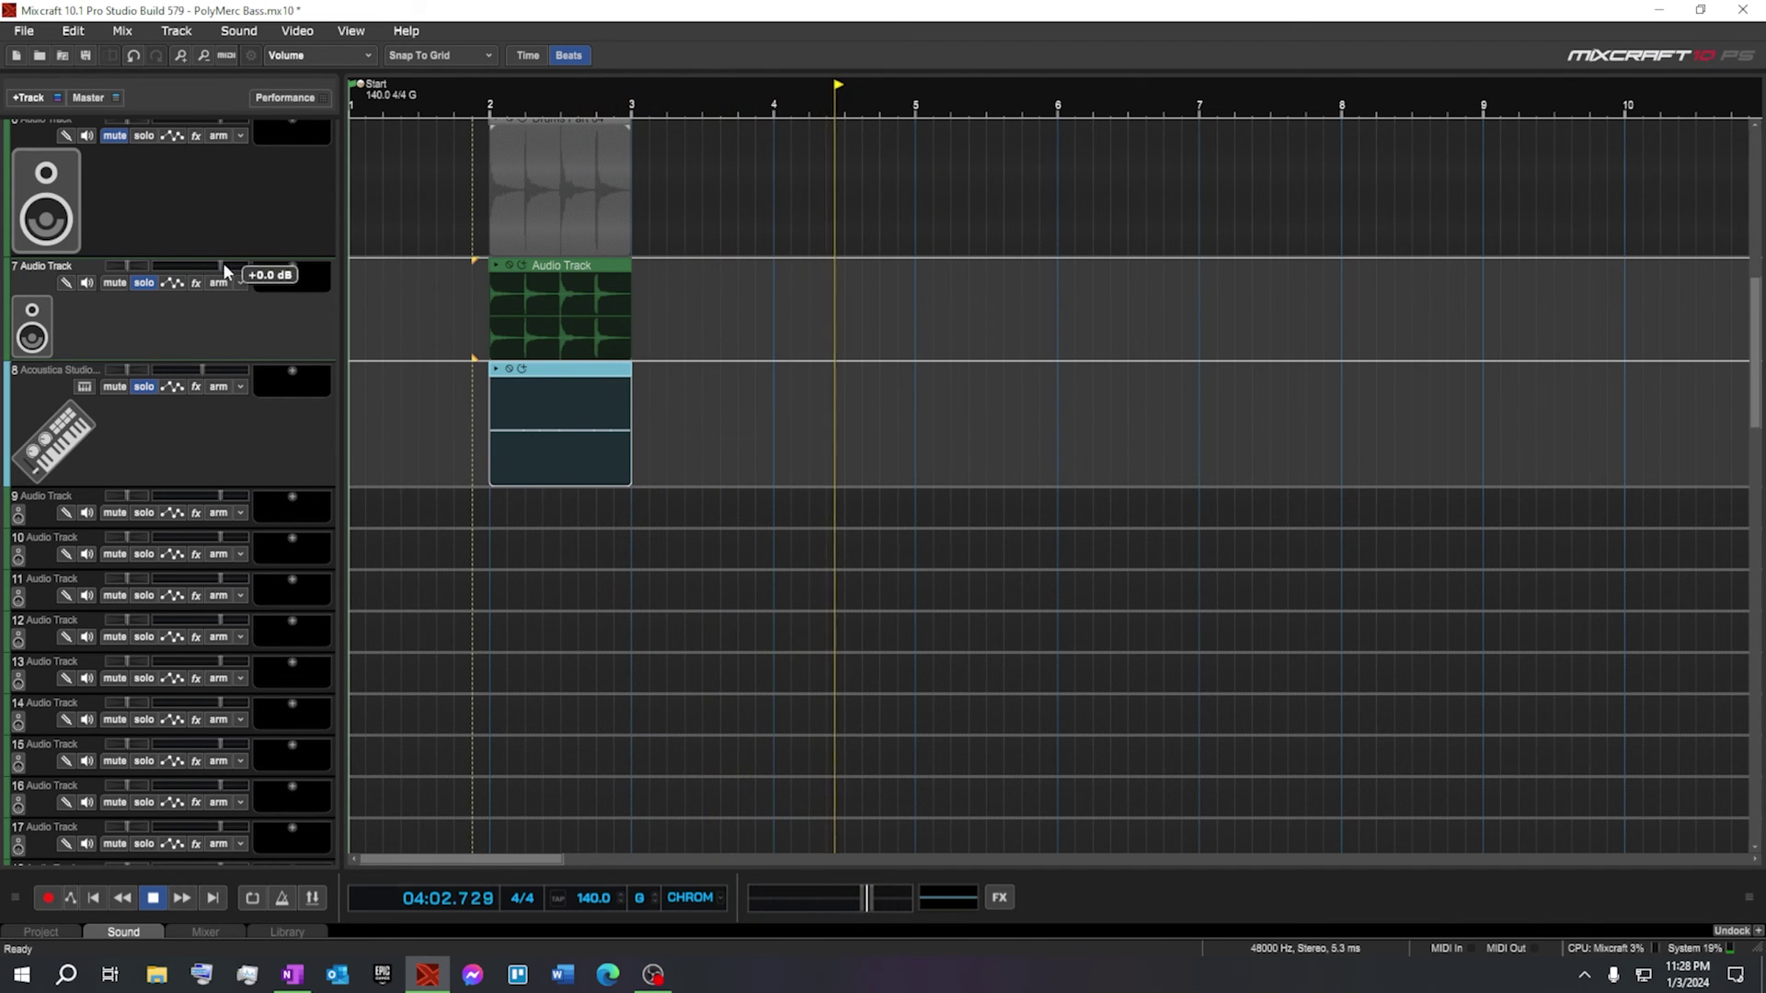
{"action": "left_click", "coordinate": [401, 315]}
{"action": "left_click_drag", "start_coordinate": [222, 265], "coordinate": [176, 267]}
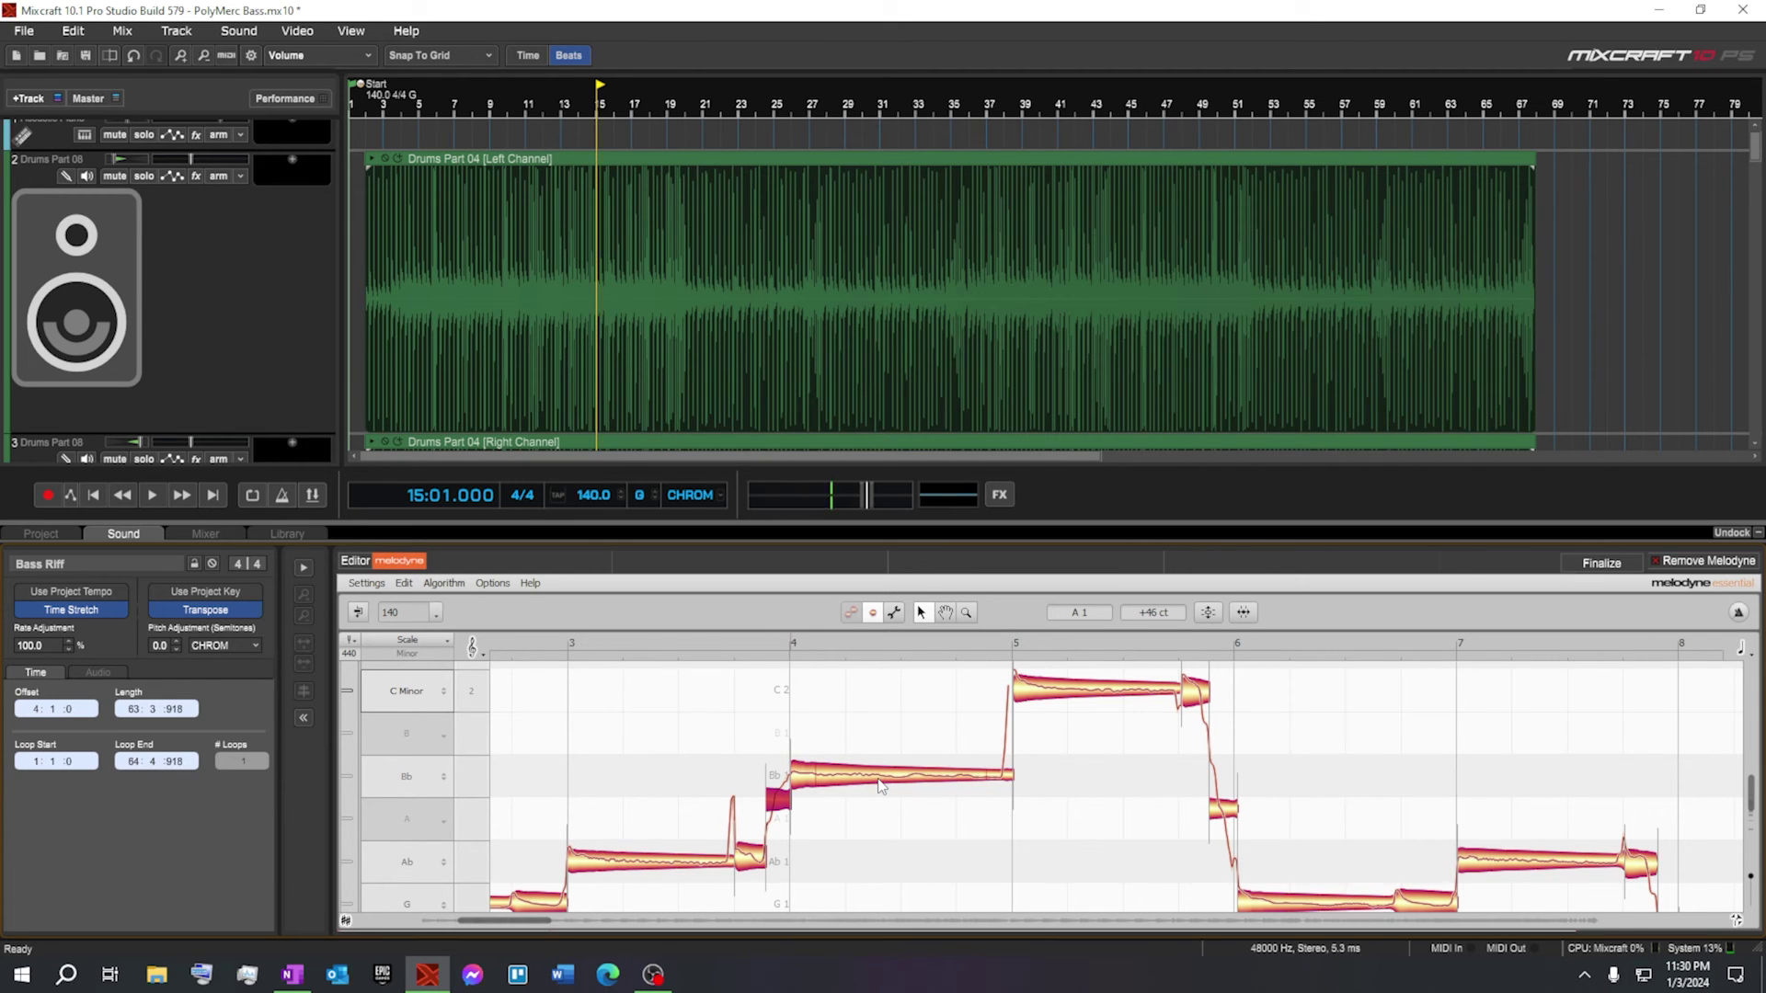
Step forward and back through the individual notes of the Bass Riff clip in Melodyne to audition them
{"action": "key", "text": "alt+Right"}
{"action": "key", "text": "alt+Right"}
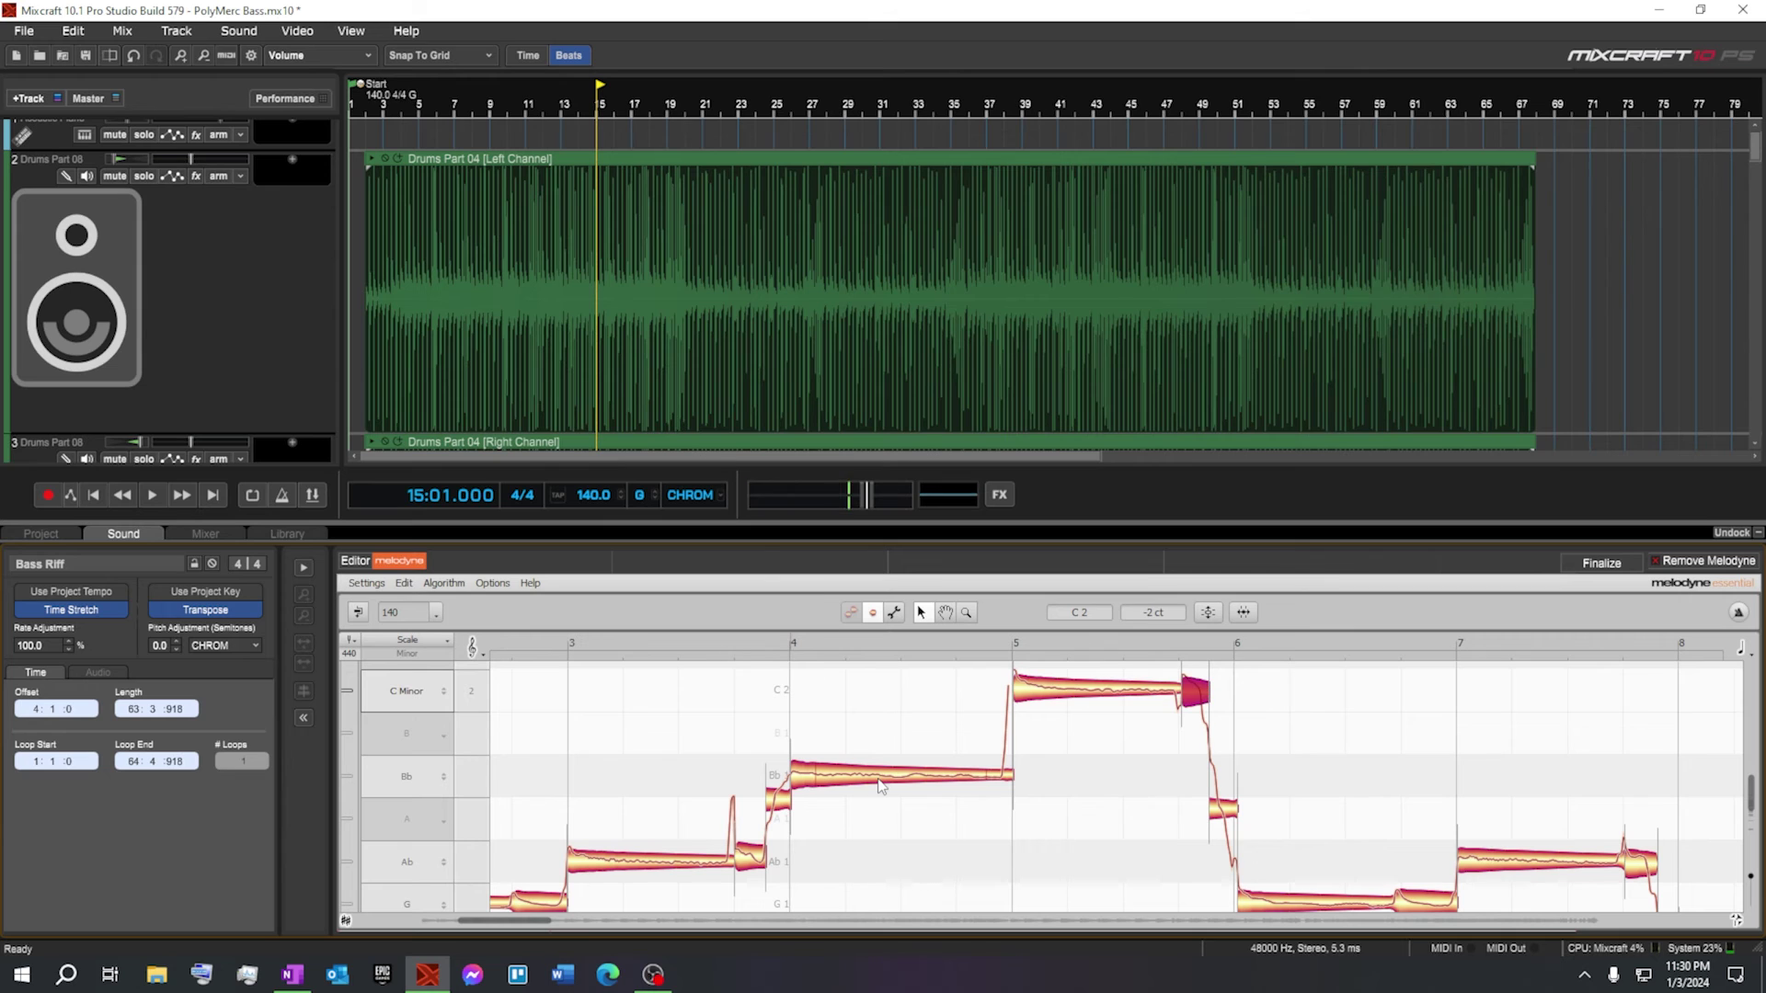
{"action": "key", "text": "alt+Right"}
{"action": "key", "text": "alt+Right"}
{"action": "key", "text": "alt+Left"}
{"action": "key", "text": "alt+Left"}
{"action": "key", "text": "alt+Left"}
{"action": "key", "text": "alt+Left"}
{"action": "key", "text": "alt+Left"}
{"action": "key", "text": "alt+Left"}
{"action": "key", "text": "alt+Left"}
Fine-tune the short Ab 1 note just before bar 8 to 0 cents
{"action": "left_click", "coordinate": [1642, 864]}
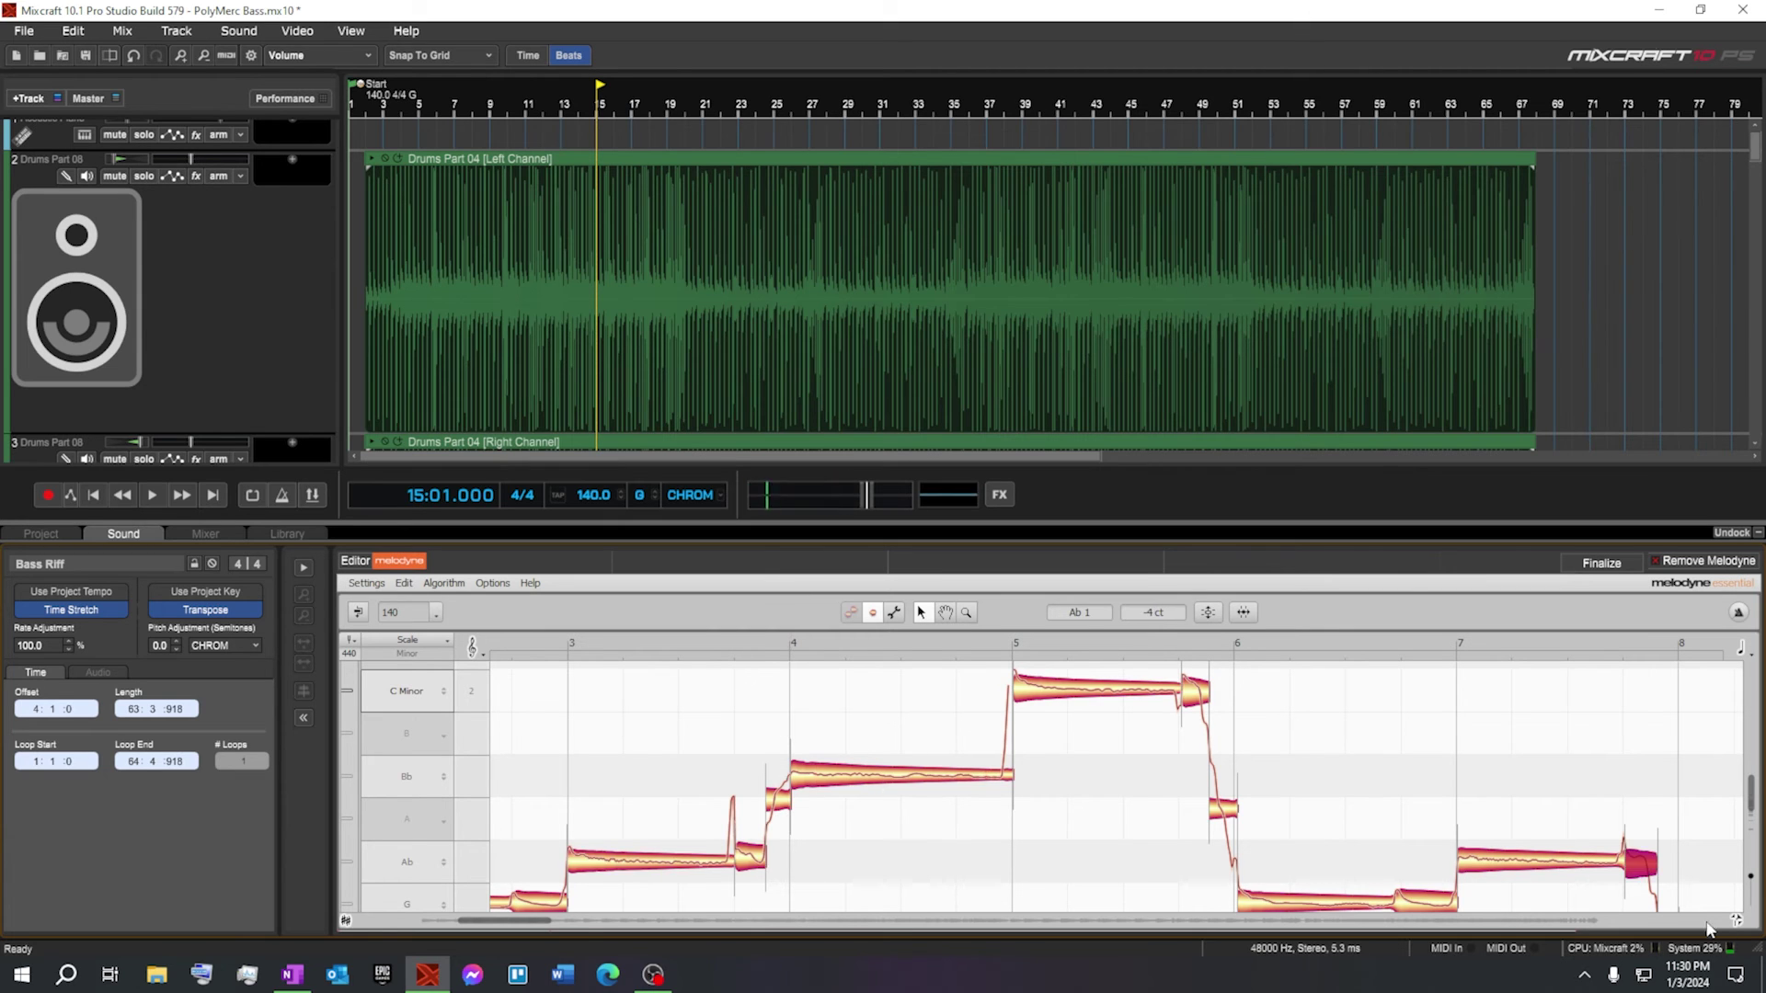
{"action": "left_click", "coordinate": [1645, 870]}
{"action": "left_click_drag", "start_coordinate": [1647, 865], "coordinate": [1655, 863]}
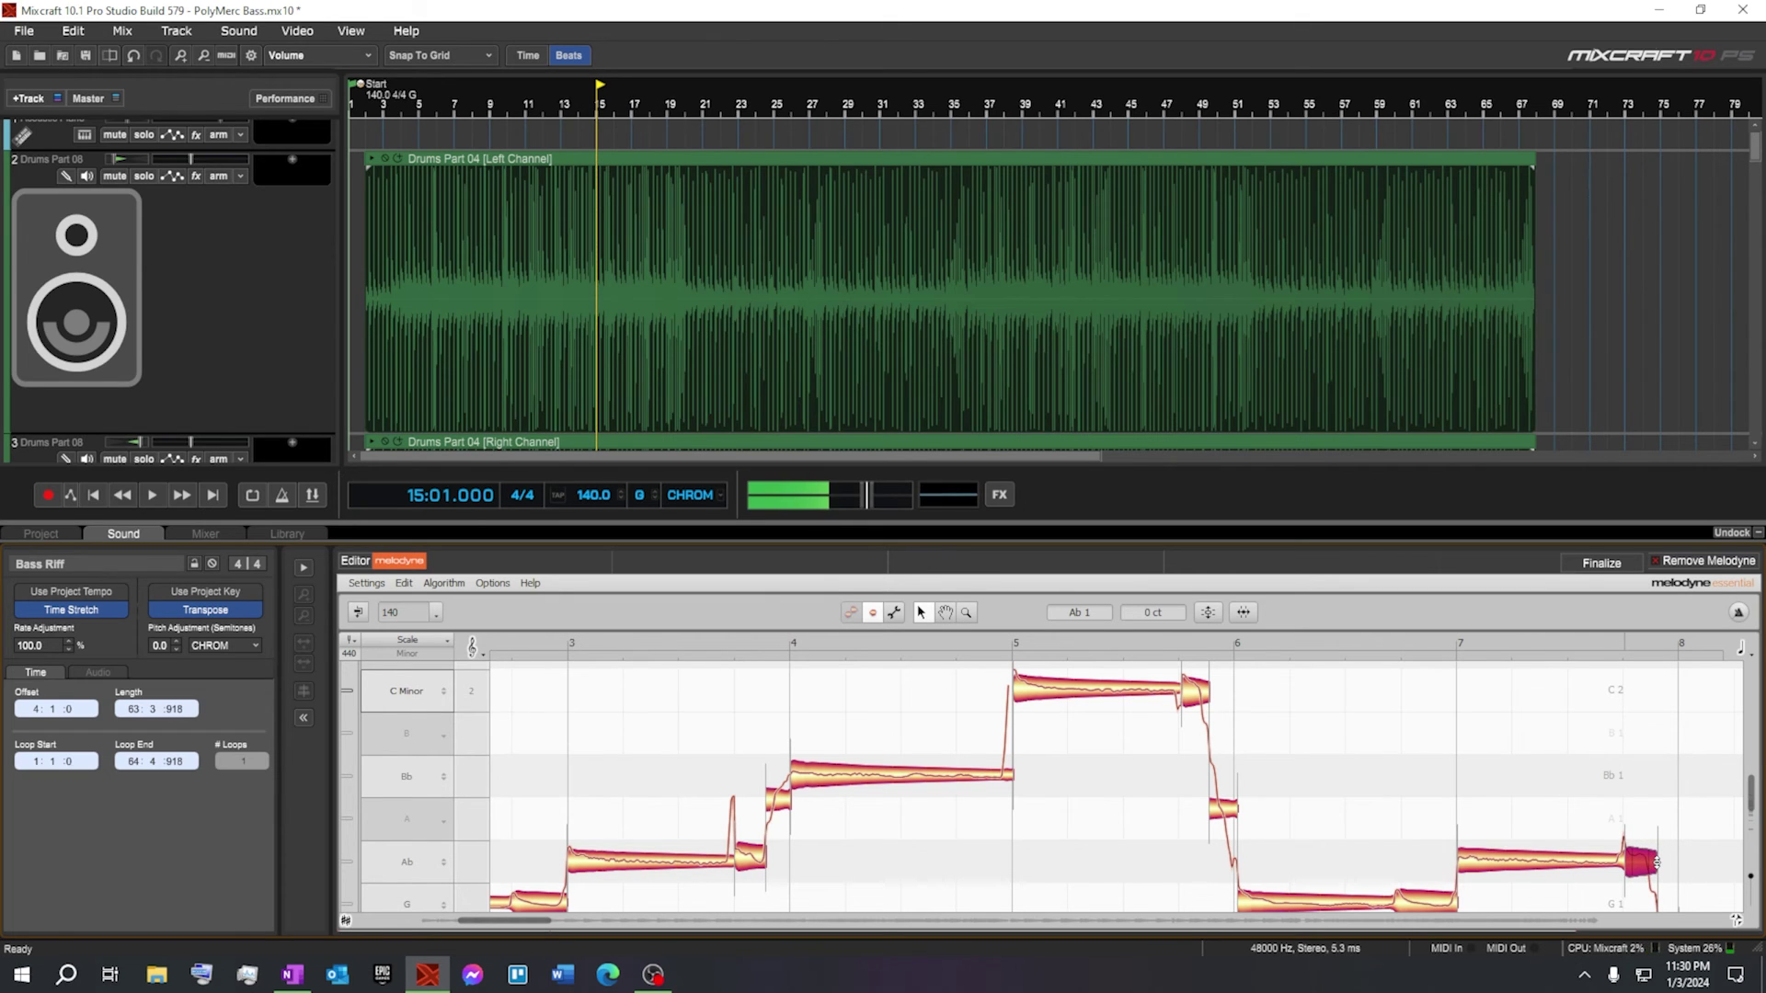
Advance the note selection to the F 1 note that starts at bar 8
{"action": "key", "text": "Right"}
{"action": "left_click_drag", "start_coordinate": [1751, 793], "coordinate": [1750, 807]}
{"action": "key", "text": "Right"}
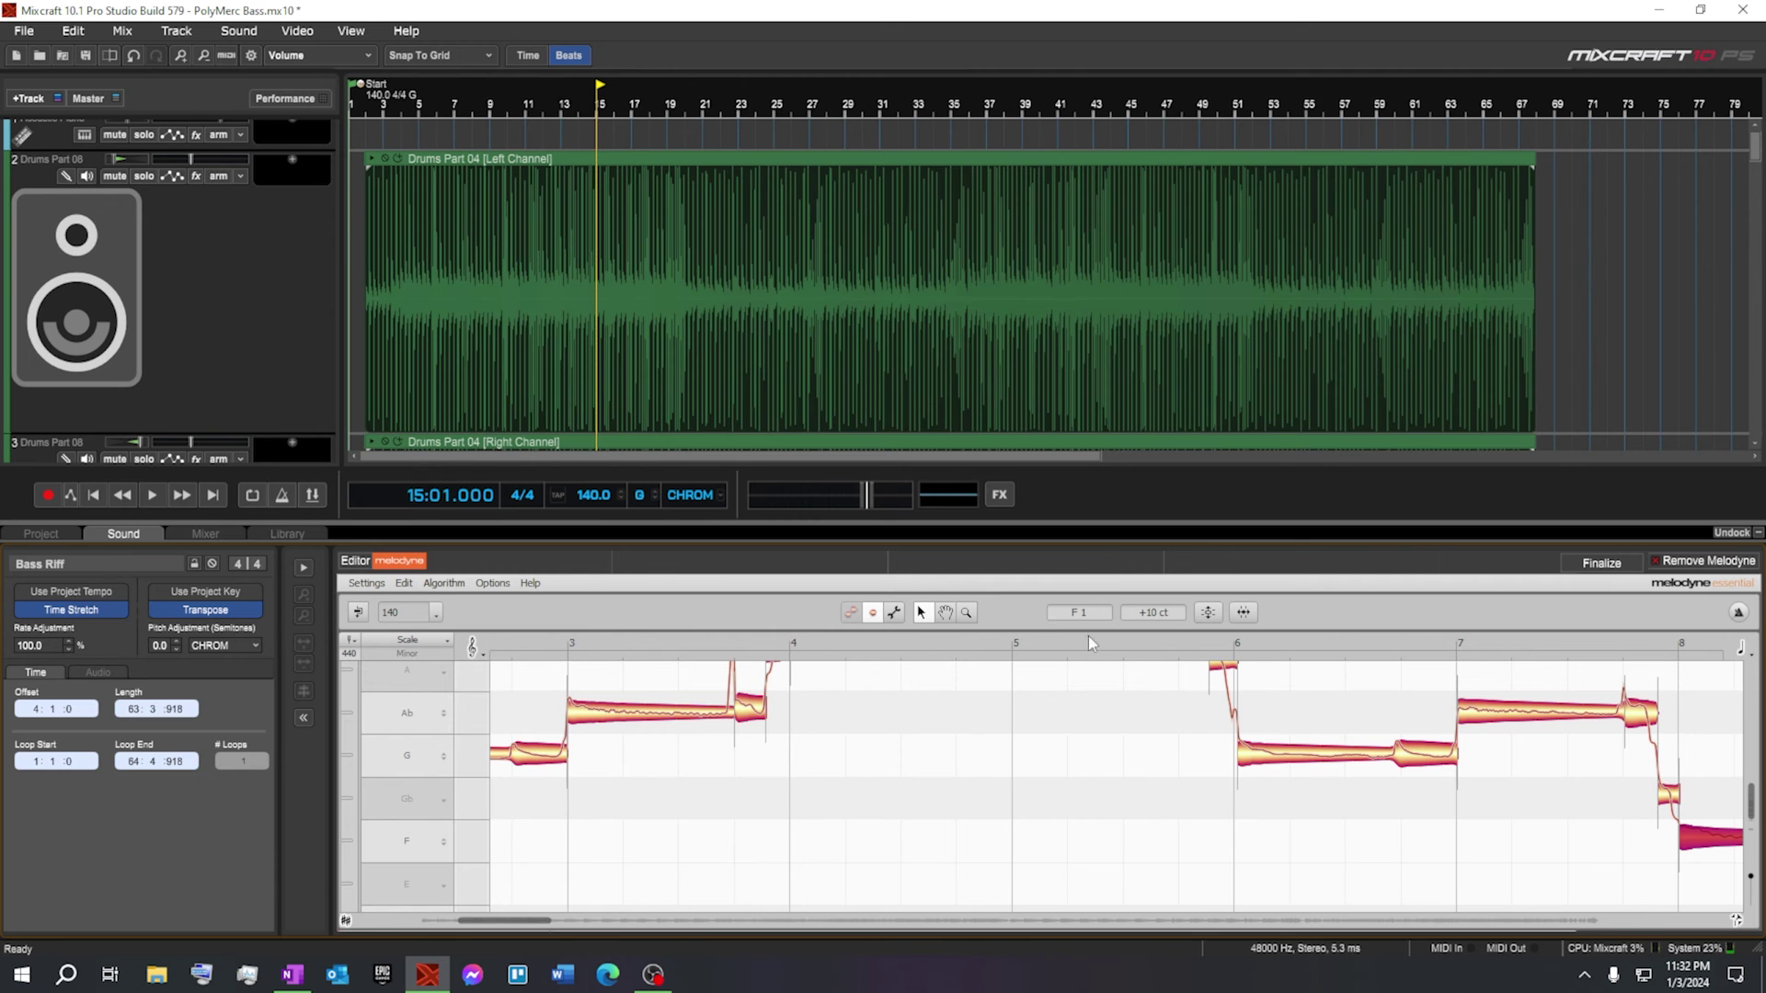
Fine-tune the long Bb 1 note between bars 4 and 5 down to -9 cents
{"action": "scroll", "coordinate": [1078, 753], "scroll_direction": "up", "scroll_amount": 4}
{"action": "scroll", "coordinate": [1078, 752], "scroll_direction": "down", "scroll_amount": 3}
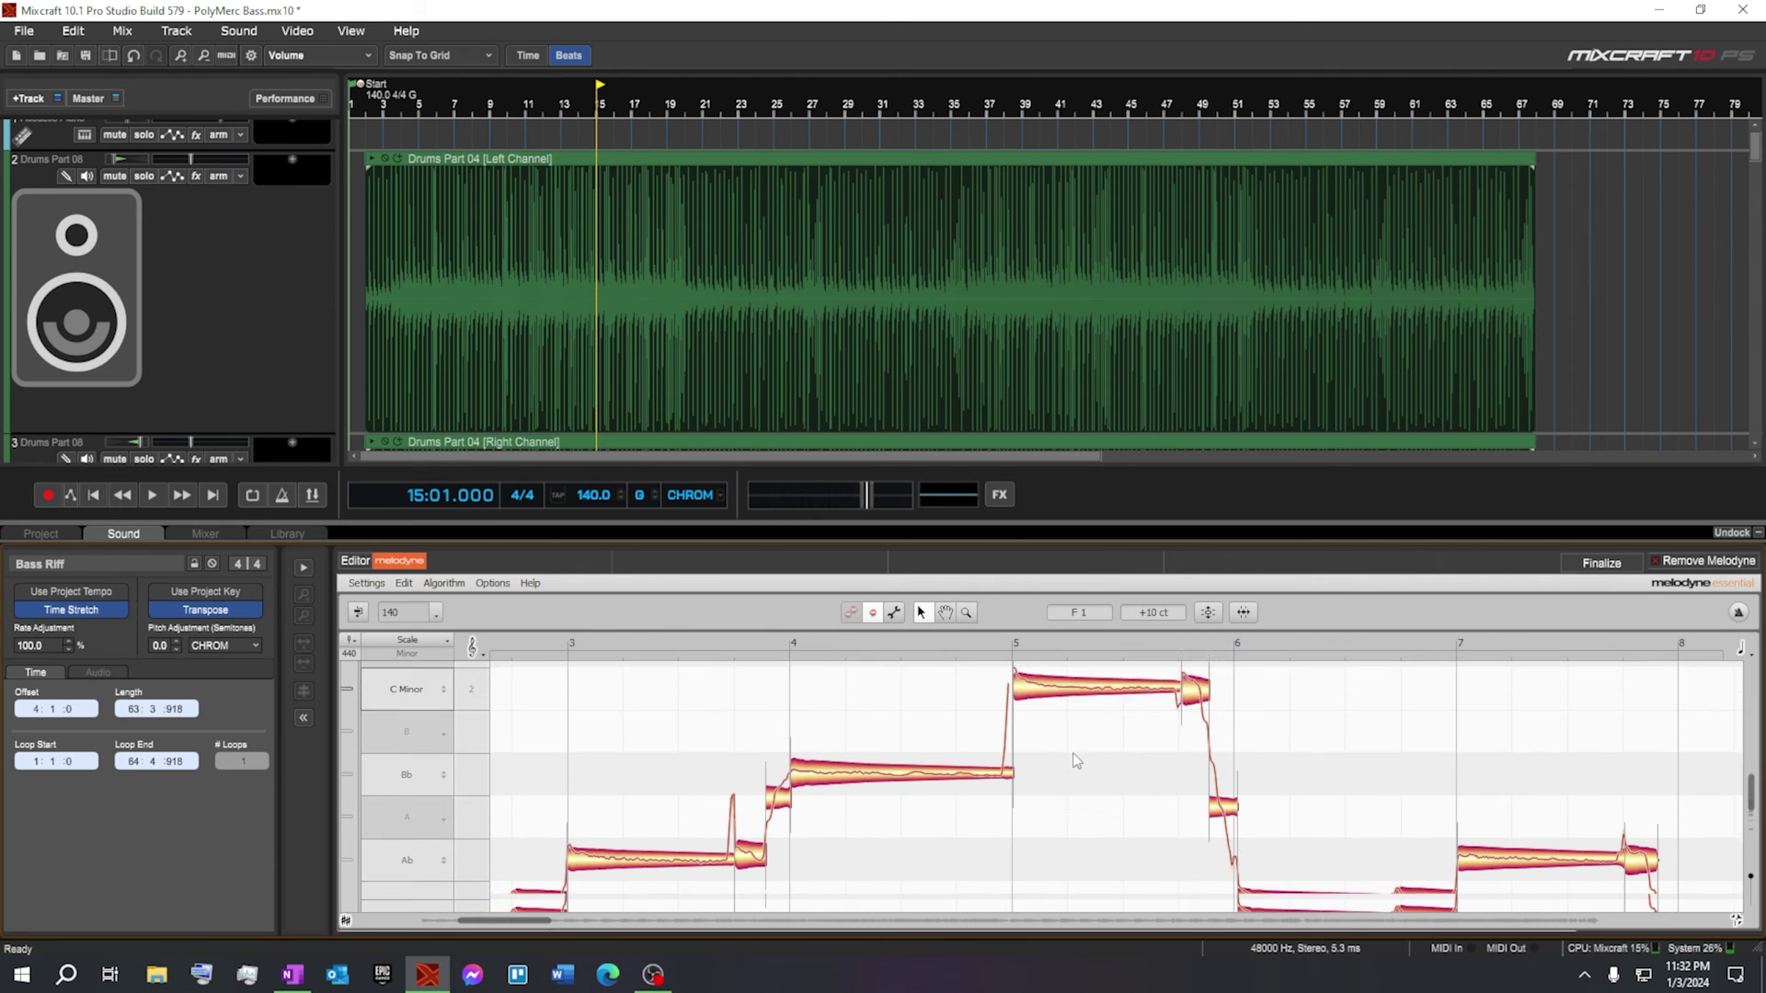
{"action": "scroll", "coordinate": [1072, 762], "scroll_direction": "up", "scroll_amount": 3}
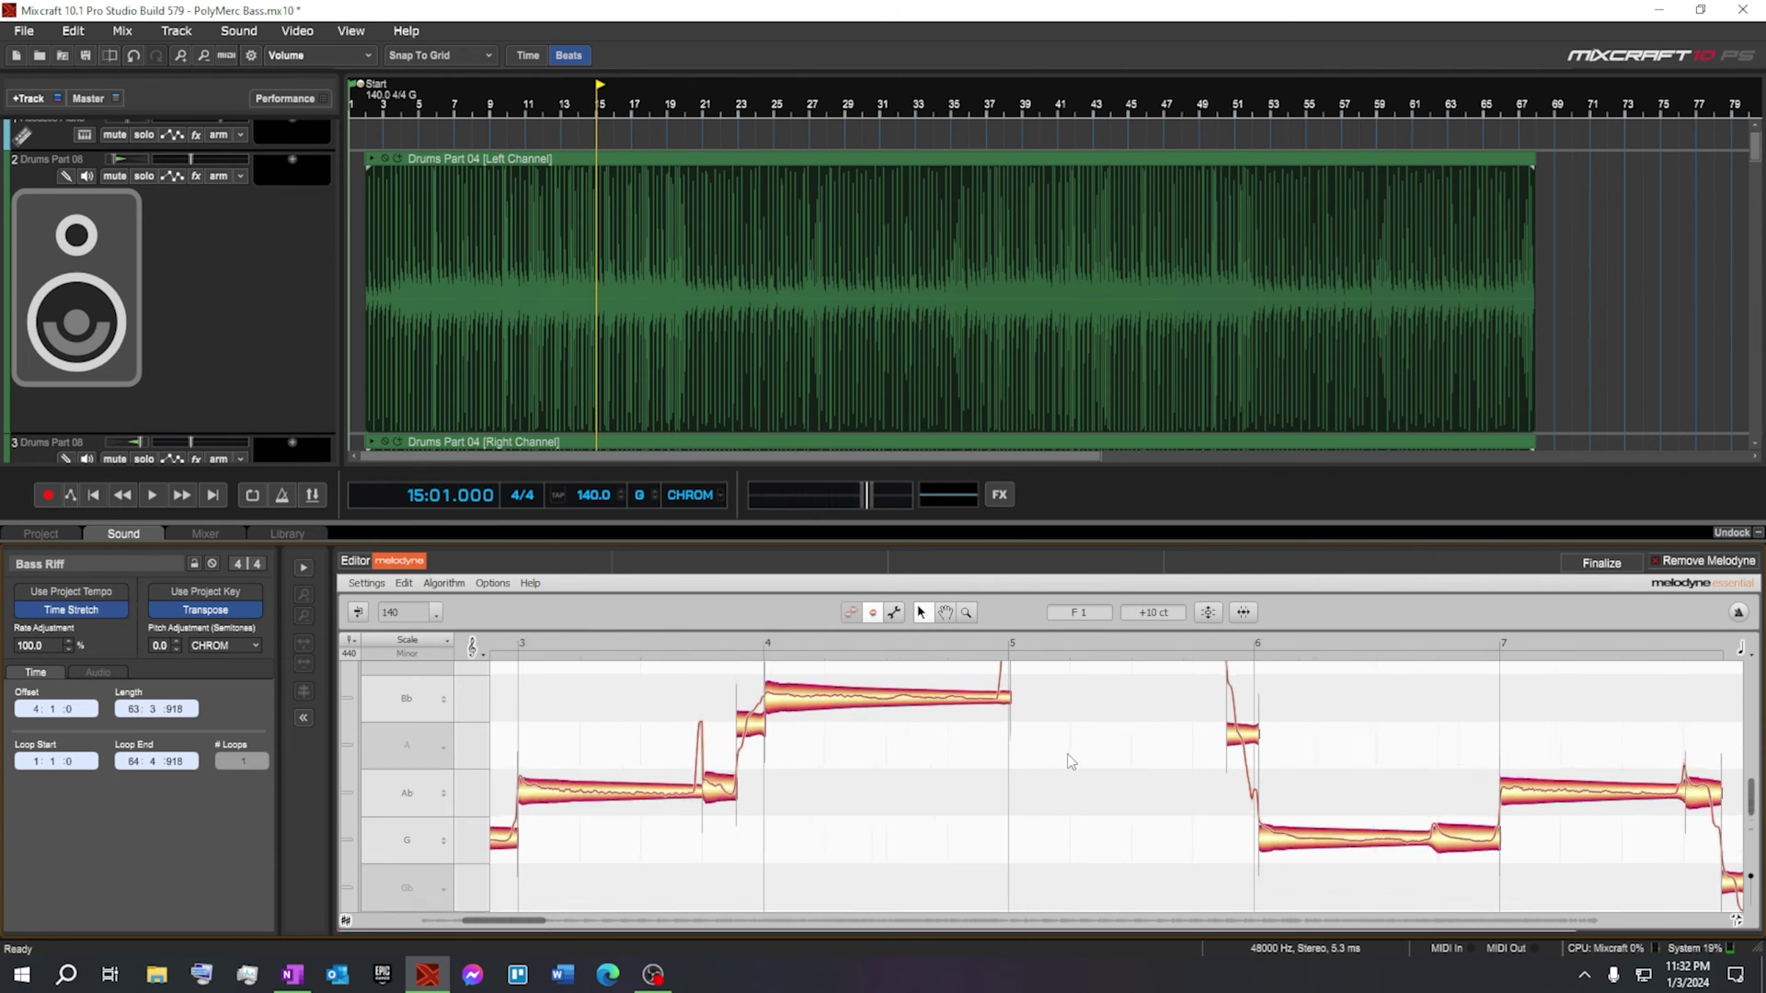
{"action": "scroll", "coordinate": [1066, 765], "scroll_direction": "up", "scroll_amount": 2}
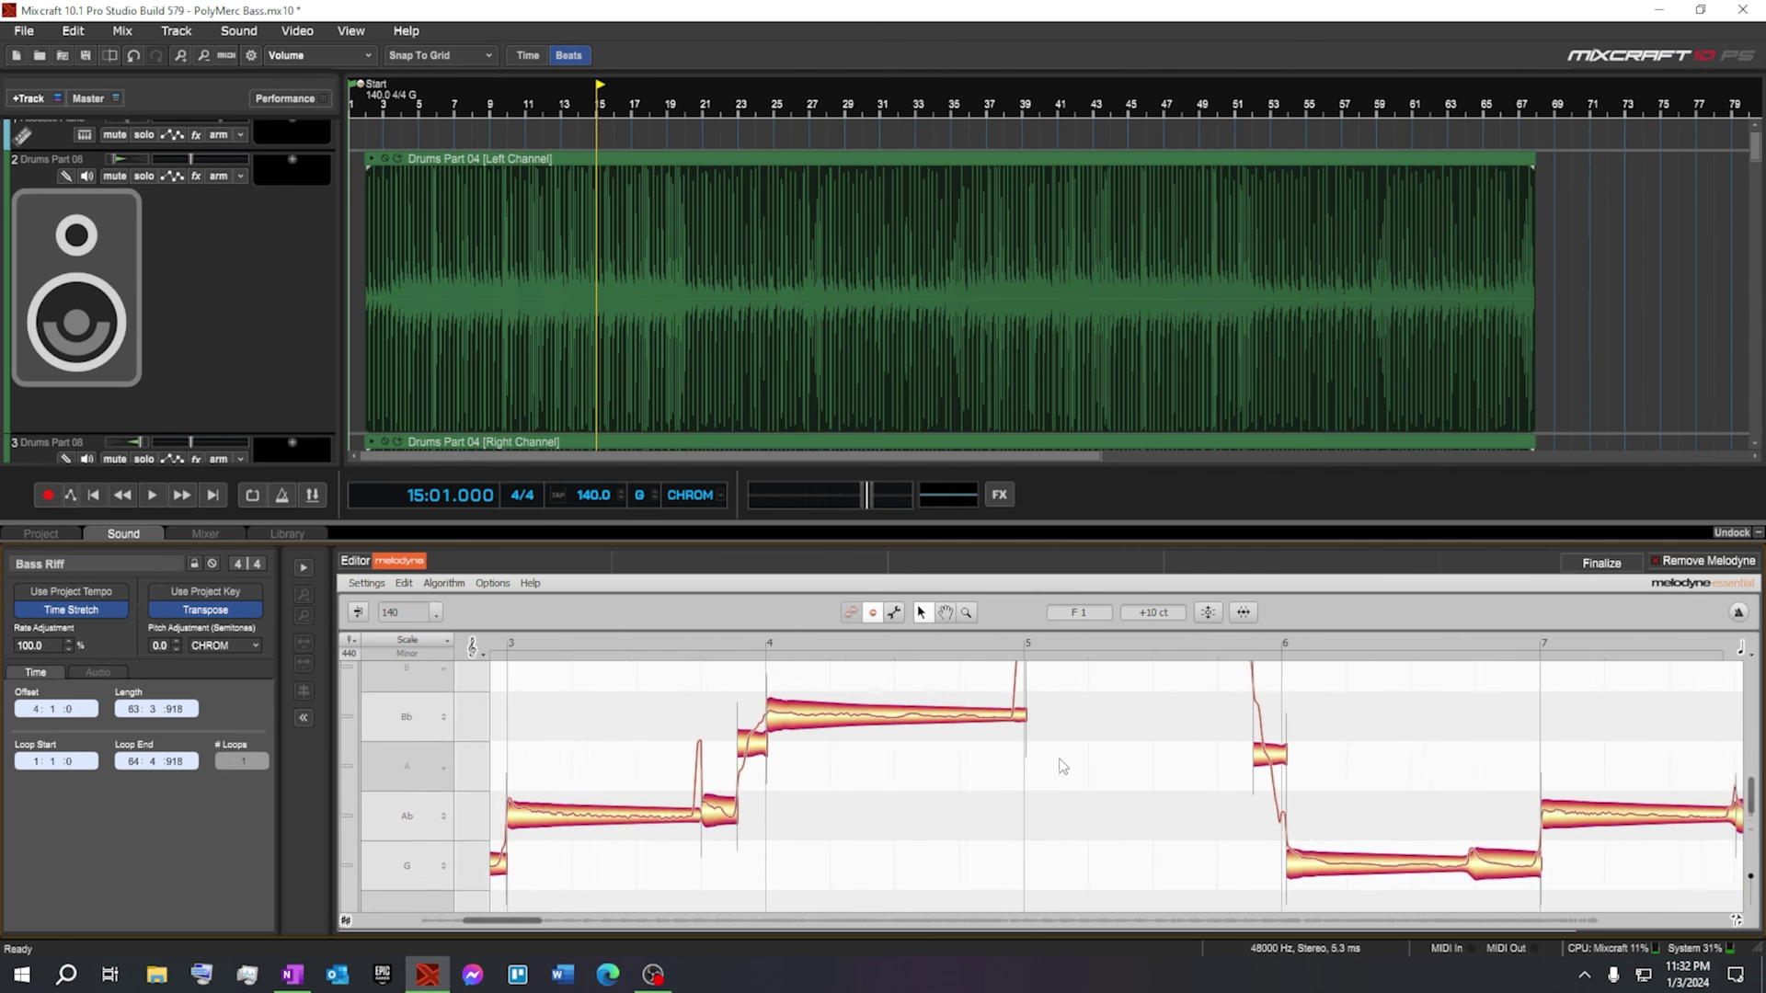
{"action": "scroll", "coordinate": [1057, 759], "scroll_direction": "down", "scroll_amount": 2}
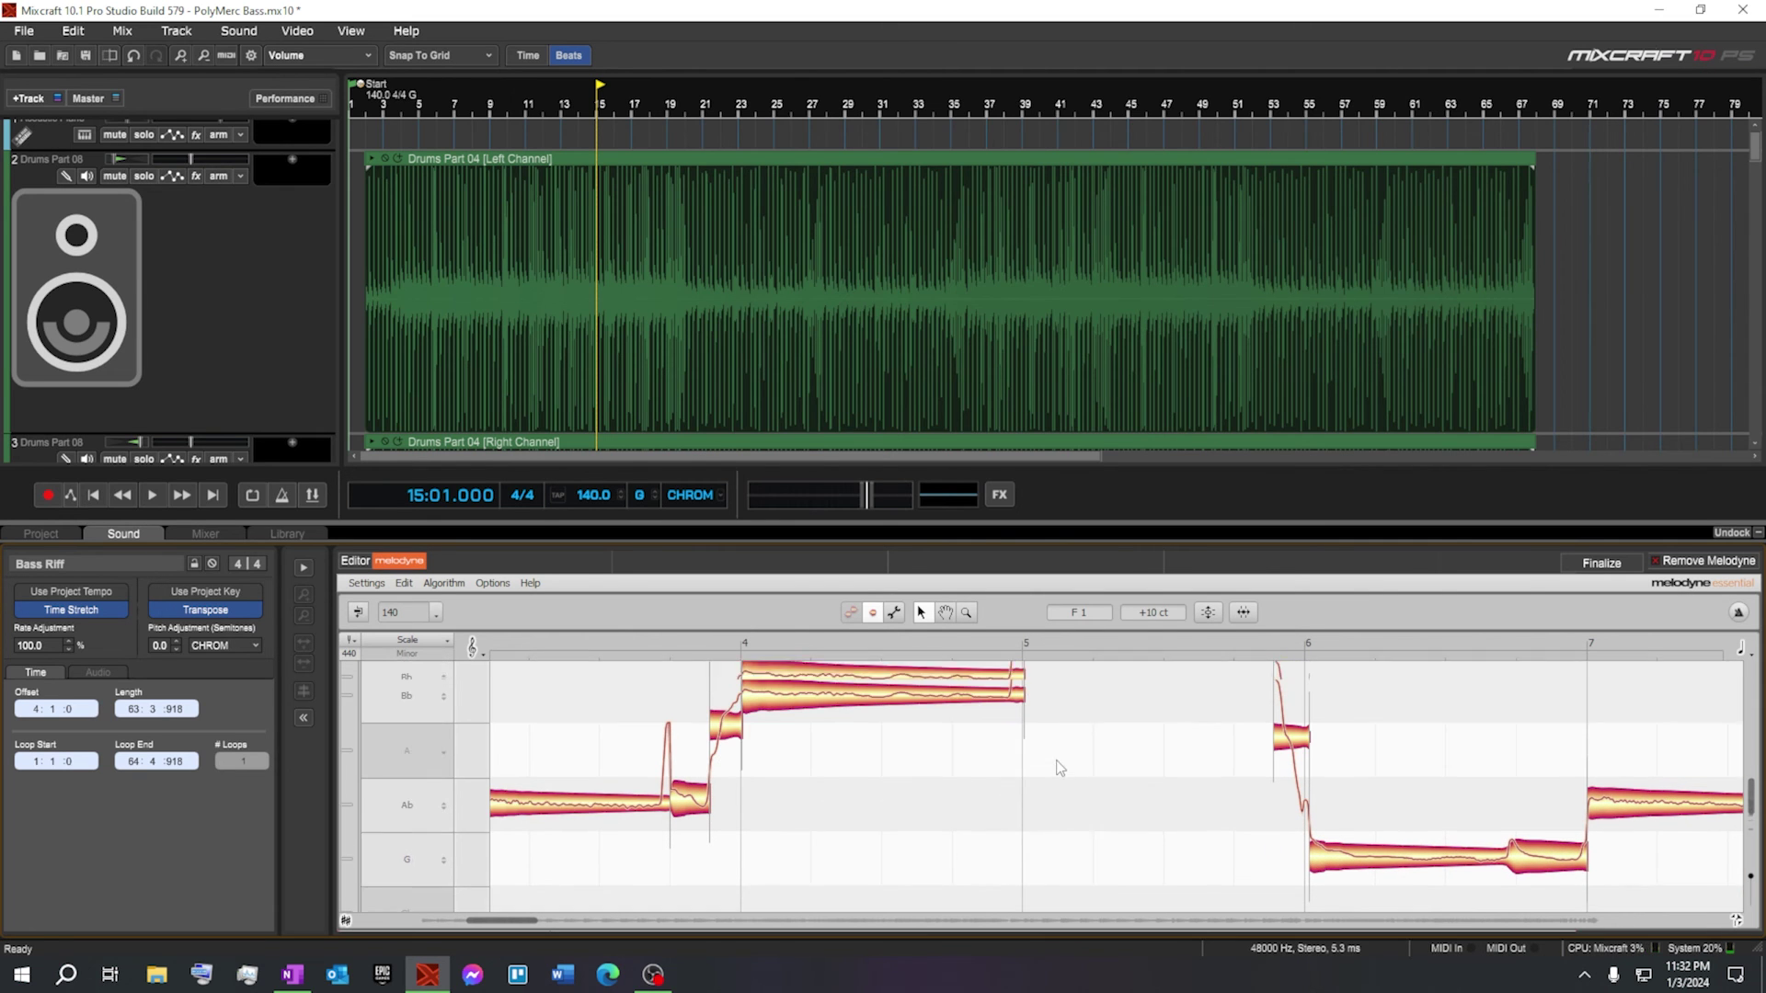
{"action": "scroll", "coordinate": [1056, 759], "scroll_direction": "up", "scroll_amount": 3}
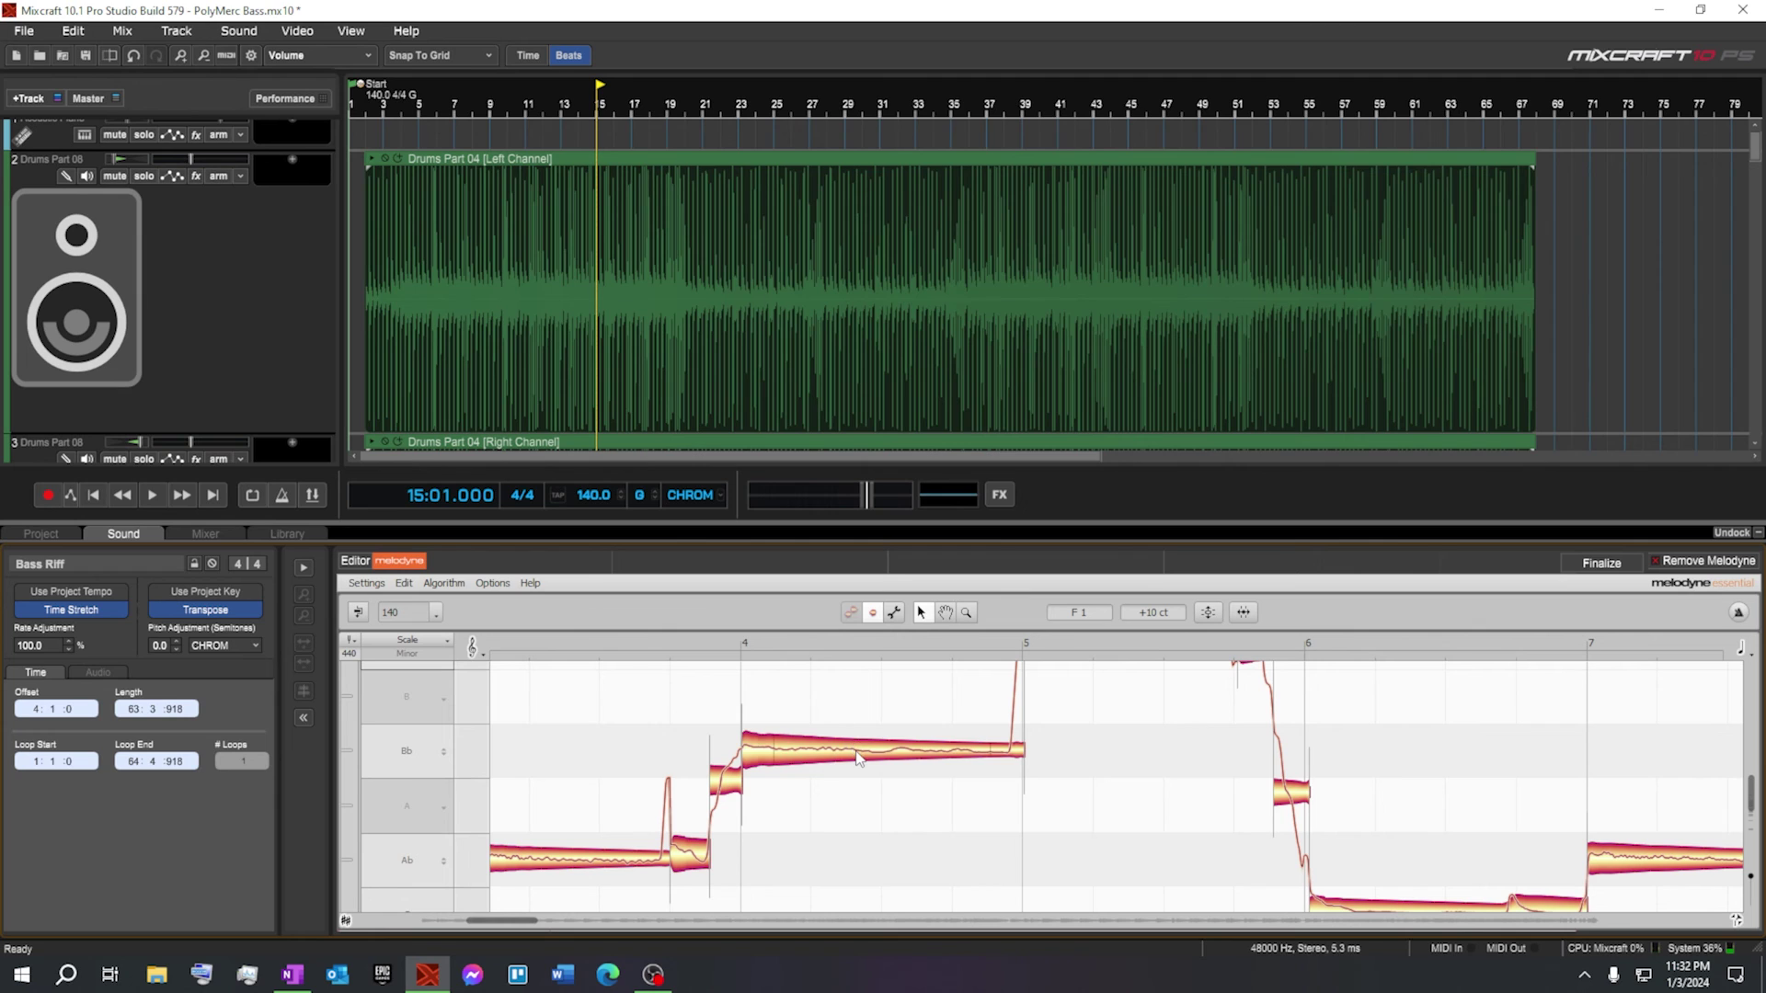
{"action": "left_click", "coordinate": [857, 759]}
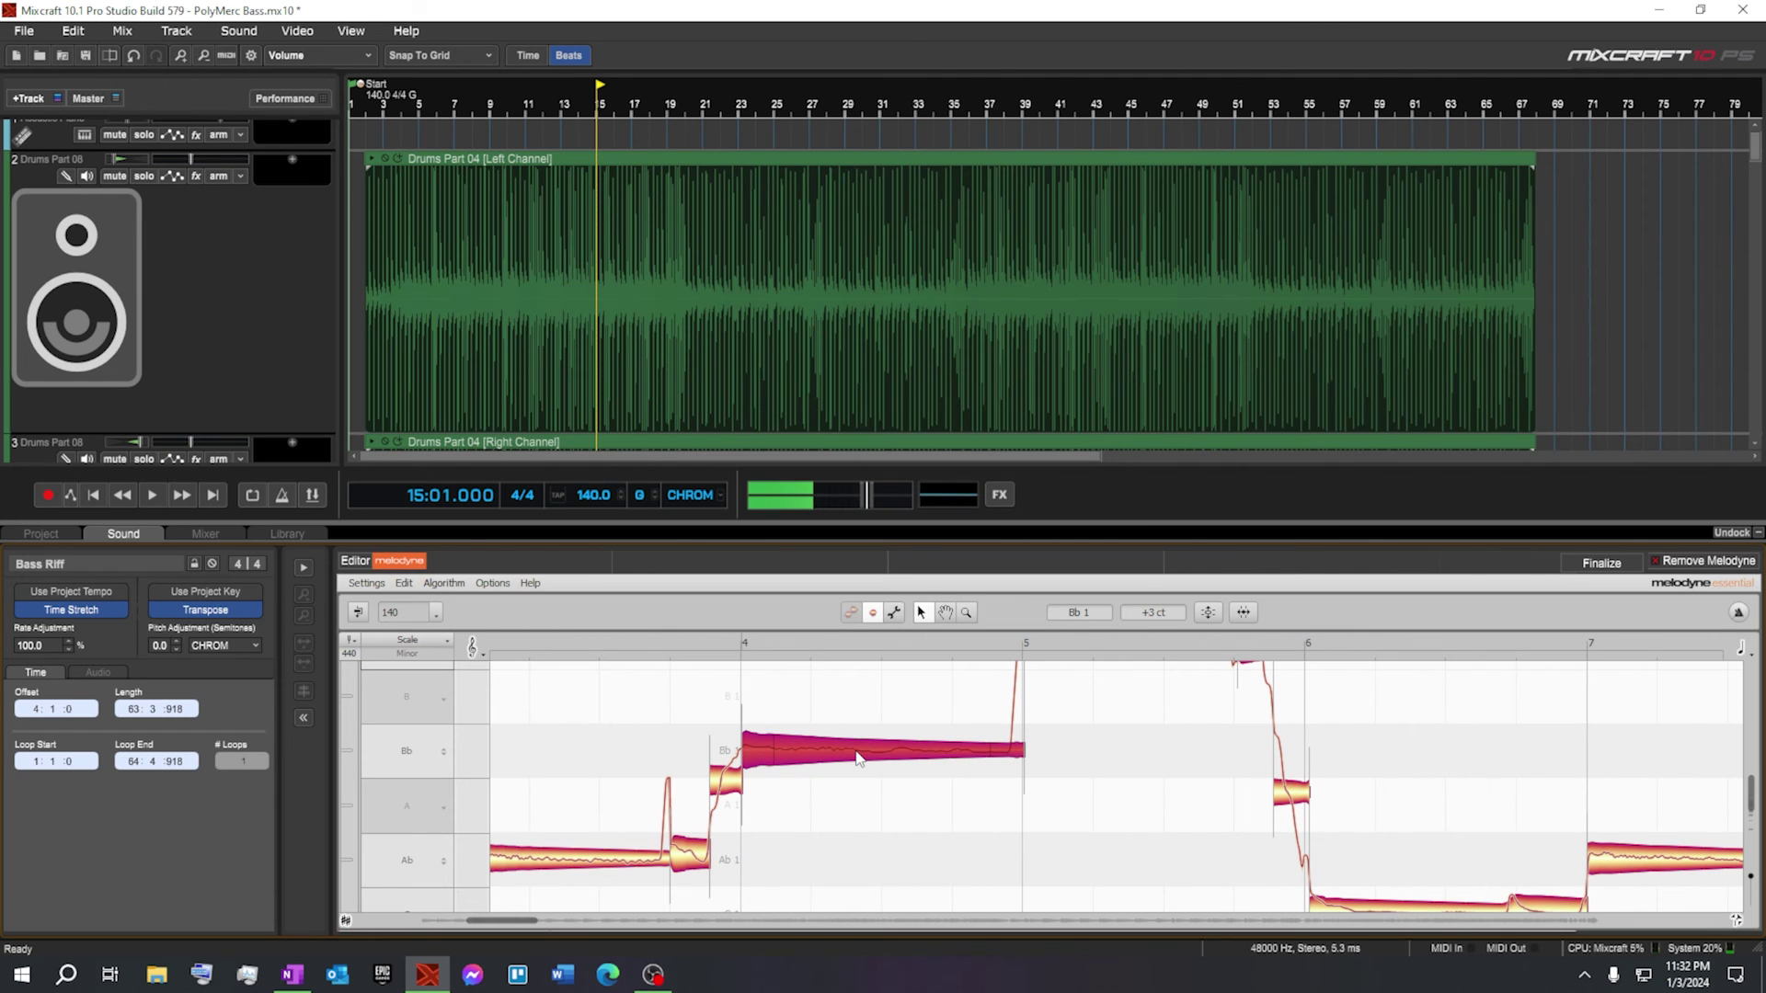
{"action": "left_click_drag", "start_coordinate": [867, 752], "coordinate": [868, 757]}
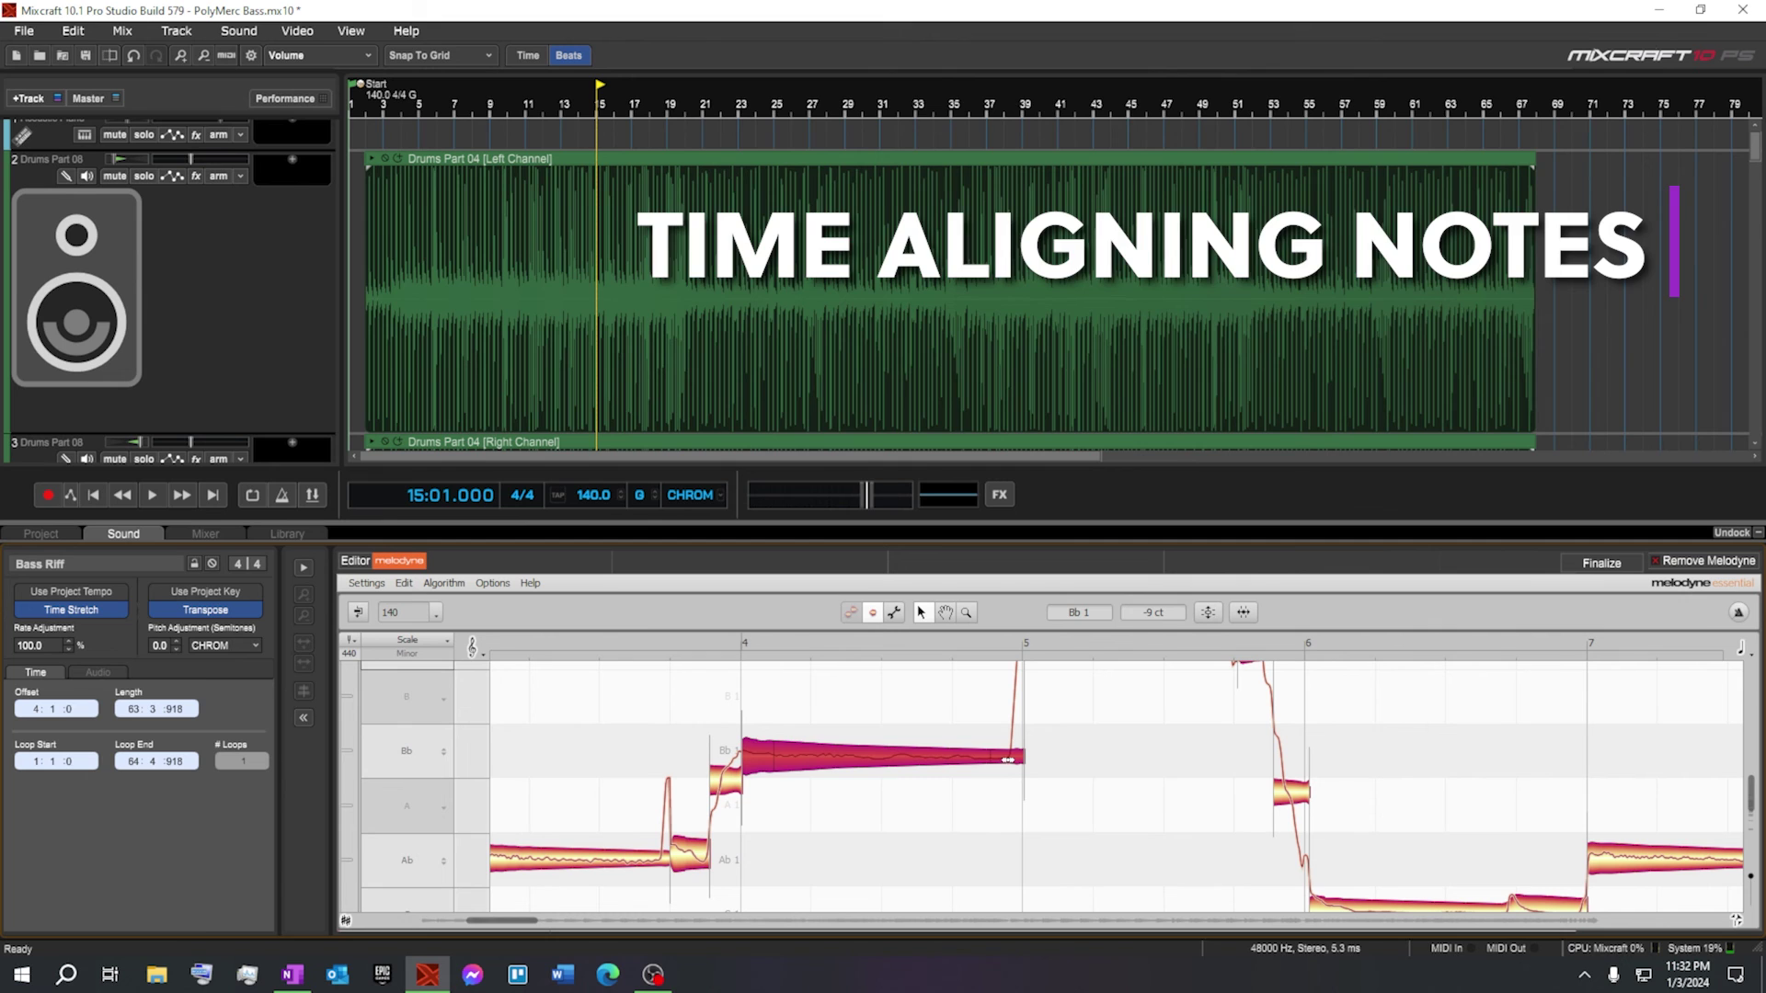
Adjust the start edge of the long Bb 1 note so it begins slightly earlier at the bar 4 line
{"action": "mouse_move", "coordinate": [755, 755]}
{"action": "left_mouse_down"}
{"action": "mouse_move", "coordinate": [722, 755]}
{"action": "mouse_move", "coordinate": [797, 756]}
{"action": "mouse_move", "coordinate": [714, 756]}
{"action": "mouse_move", "coordinate": [789, 756]}
{"action": "mouse_move", "coordinate": [721, 756]}
{"action": "mouse_move", "coordinate": [754, 780]}
{"action": "left_mouse_up"}
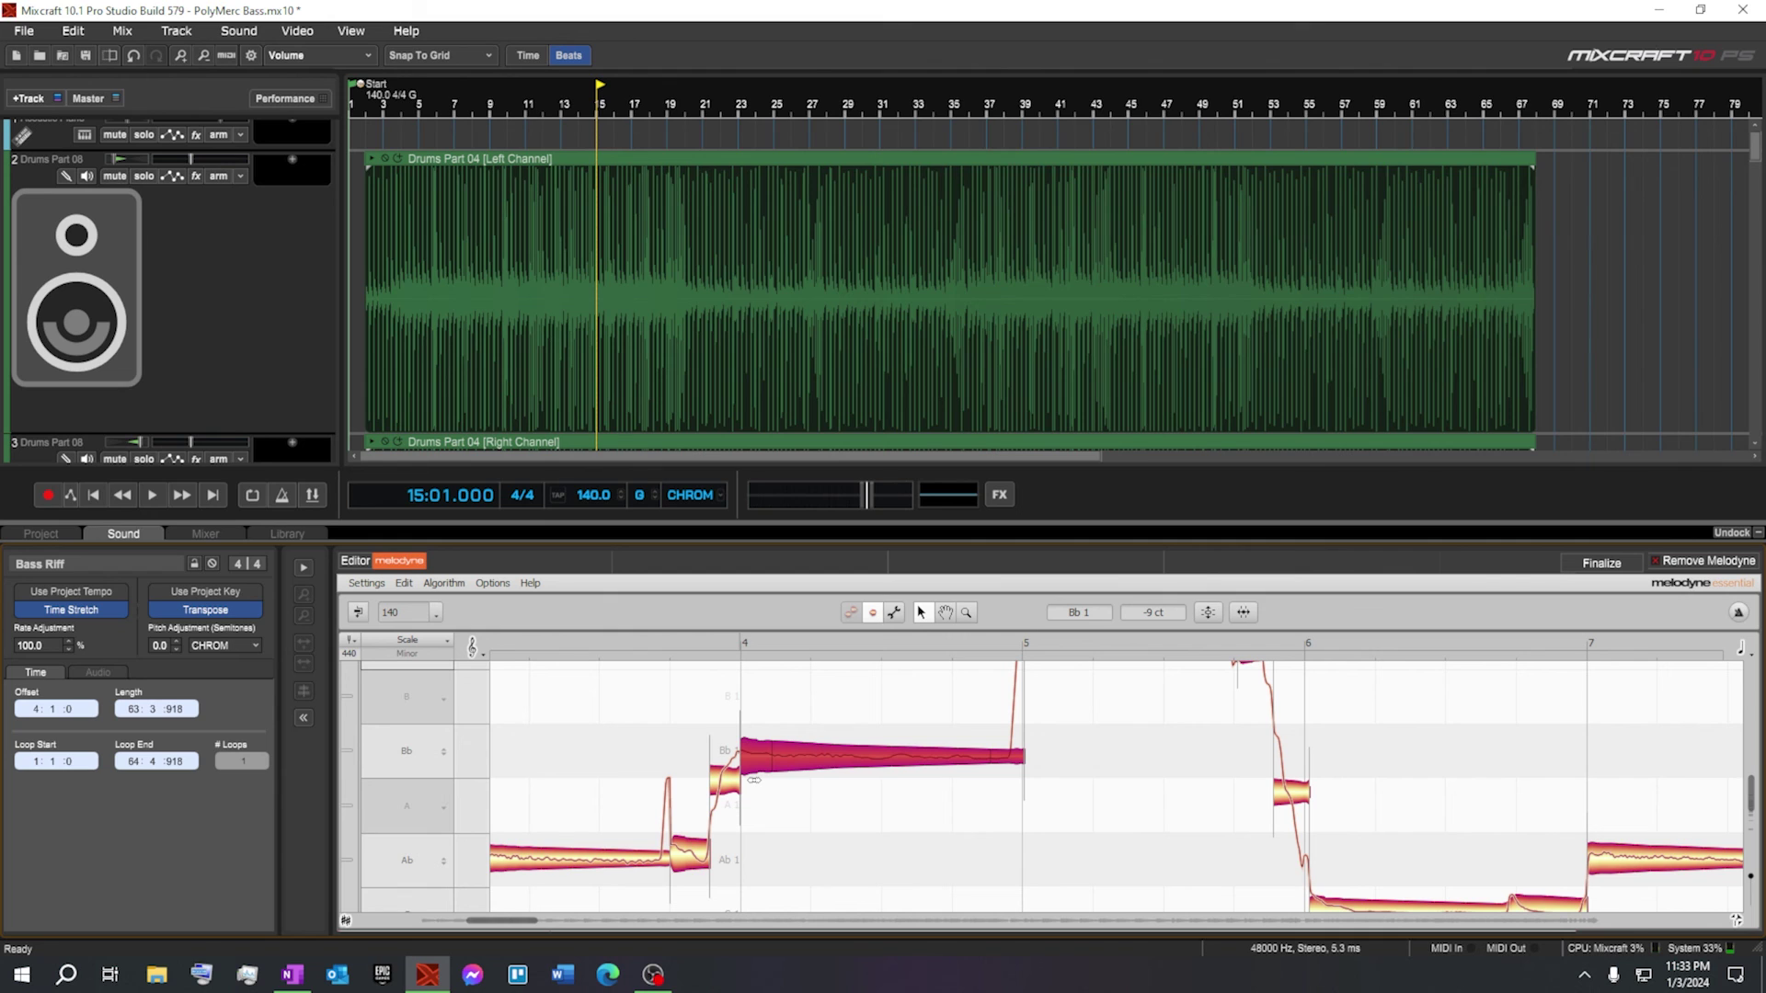
{"action": "mouse_move", "coordinate": [754, 780]}
{"action": "left_mouse_down"}
{"action": "mouse_move", "coordinate": [732, 756]}
{"action": "mouse_move", "coordinate": [755, 755]}
{"action": "left_mouse_up"}
{"action": "left_click_drag", "start_coordinate": [755, 755], "coordinate": [754, 755]}
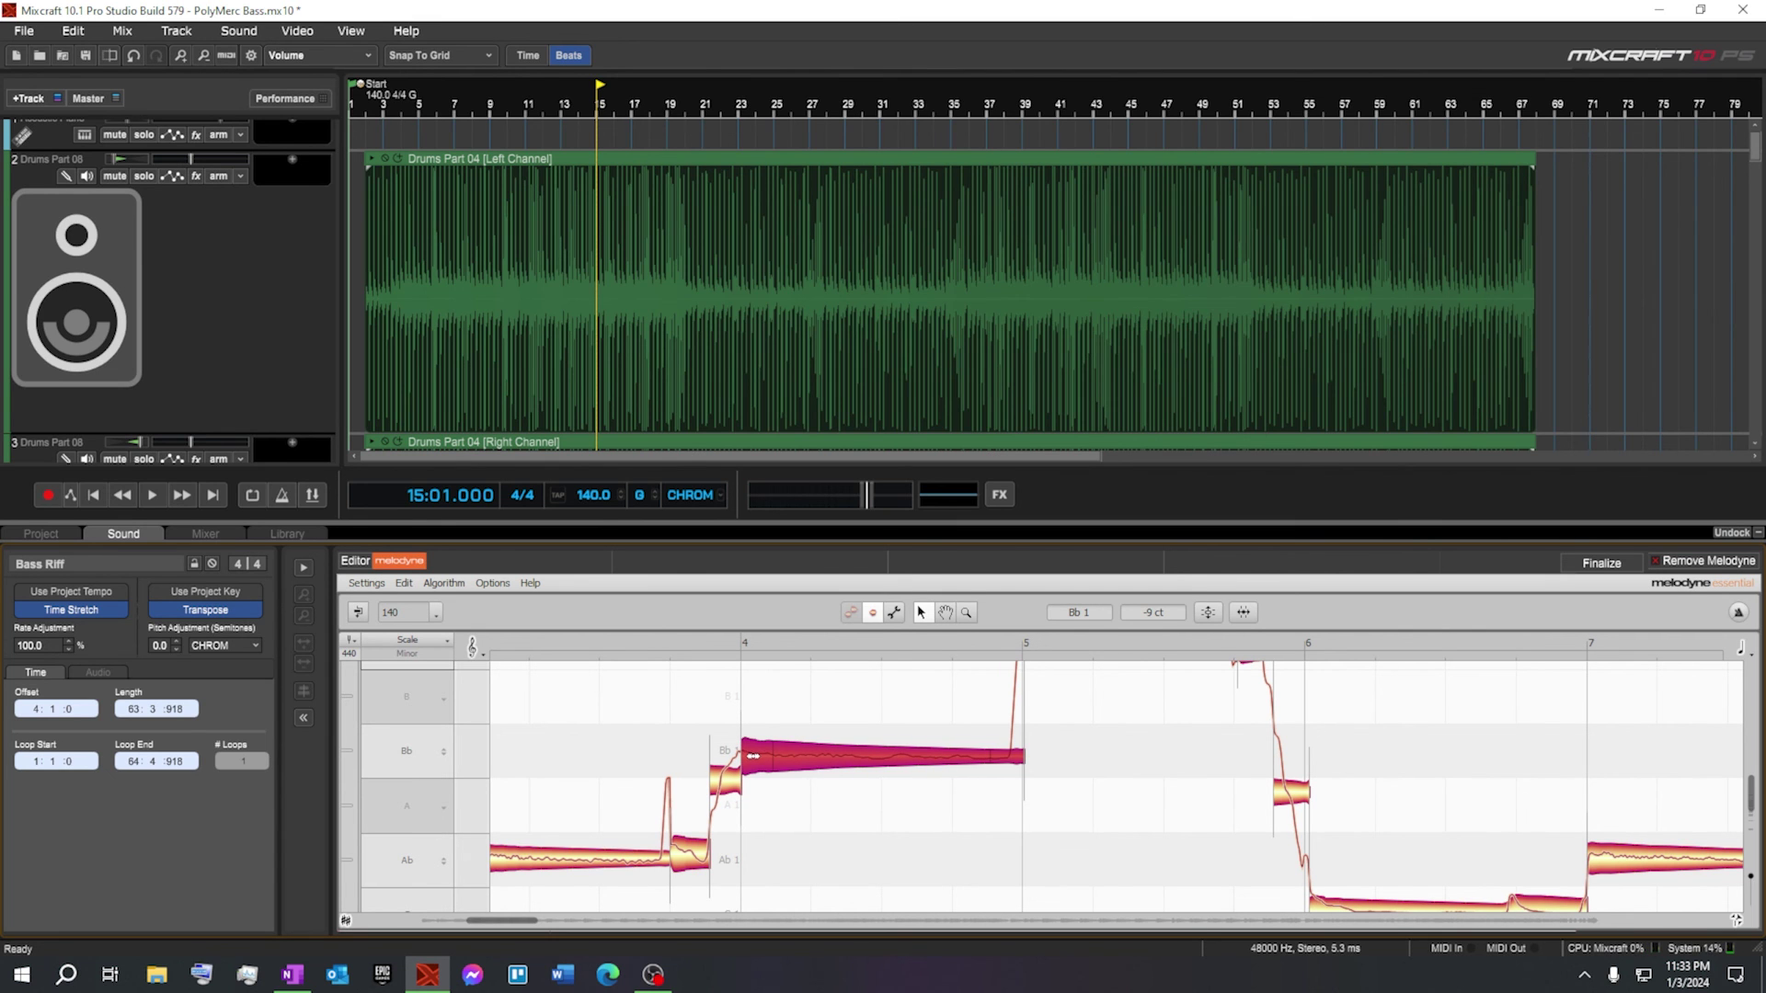